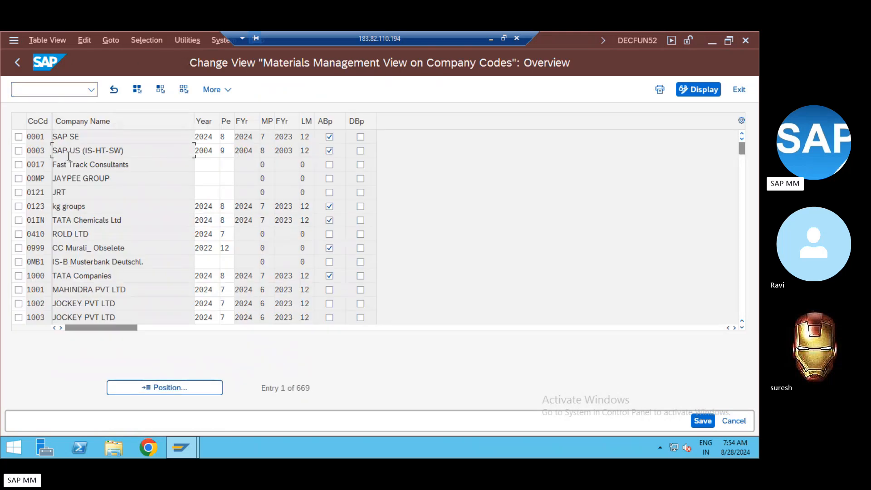
- Position the Materials Management company code list at company code ZRRR
left_click(212, 180)
left_click(211, 257)
left_click(207, 290)
left_click(181, 387)
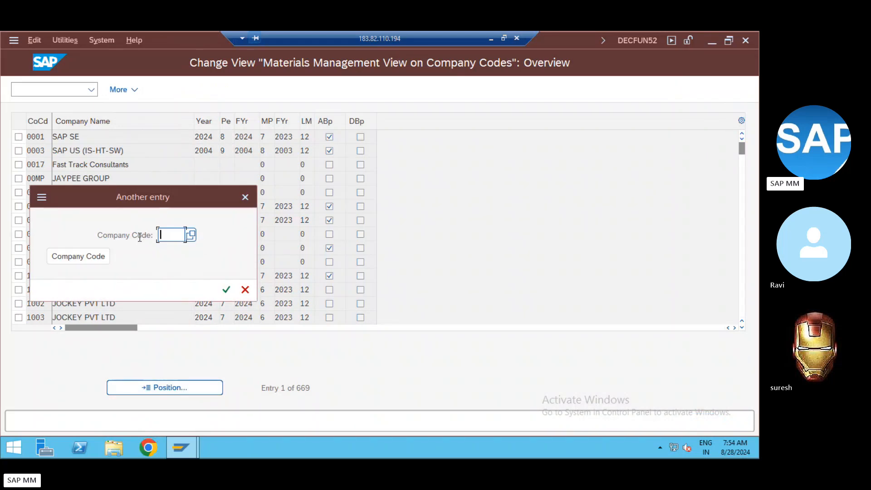
type("ZRRR")
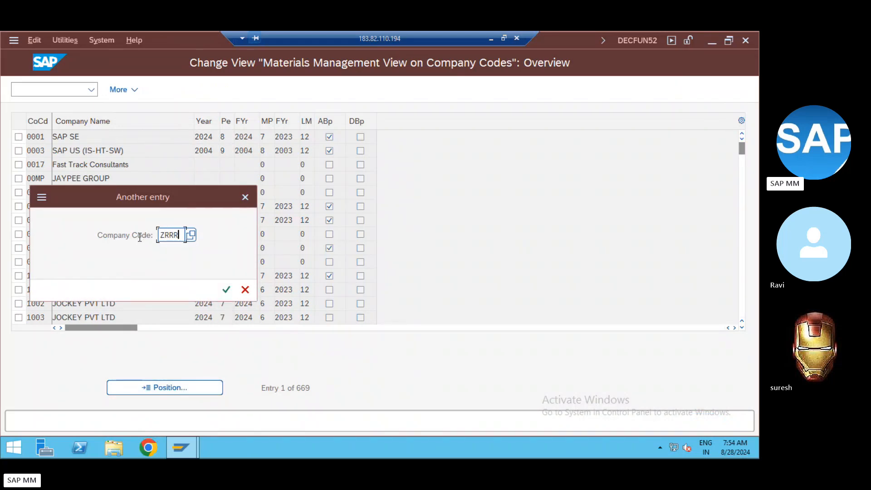
key("Return")
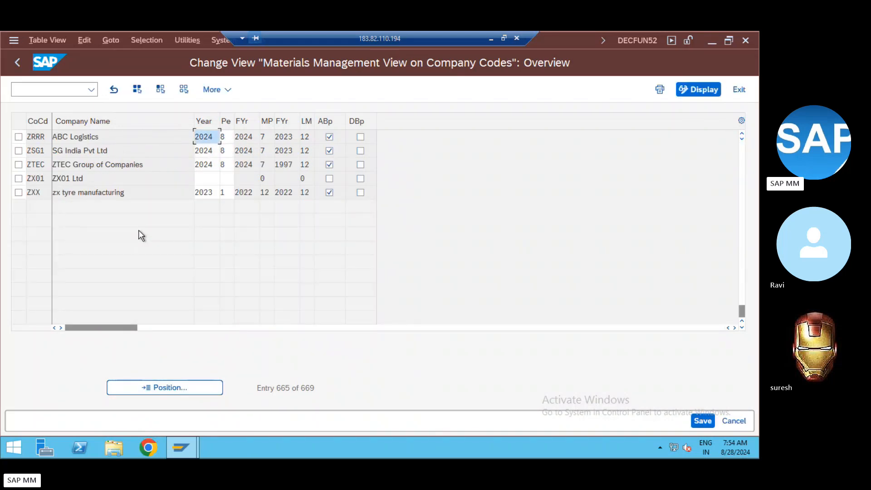
- Examine the current year and period of company codes ZRRR, ZSG1, ZRR1 and ZXX, and leave the overview without changes
left_click(227, 137)
left_click(220, 151)
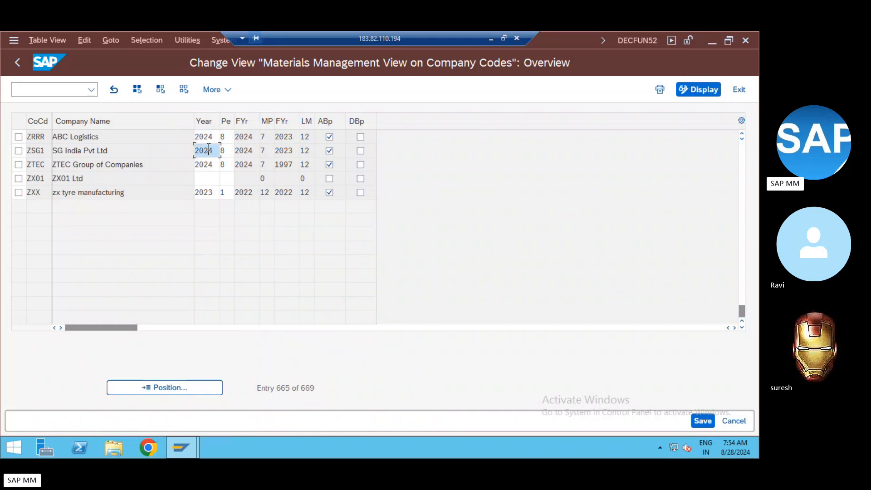
left_click(225, 151)
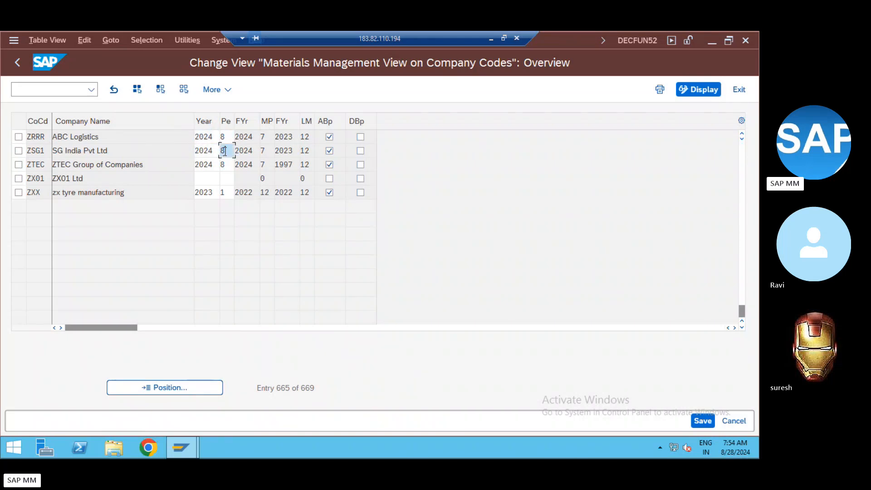
left_click(204, 137)
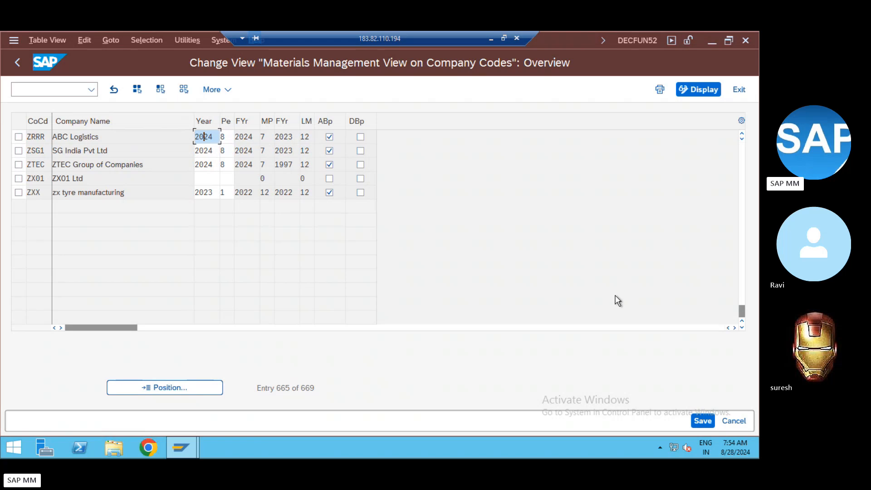
left_click(739, 135)
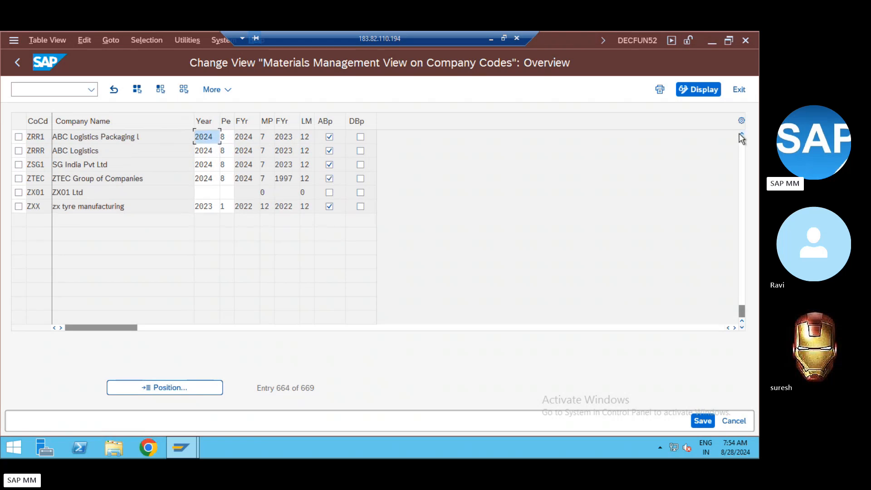
left_click(222, 137)
left_click(205, 136)
left_click(224, 136)
left_click(225, 207)
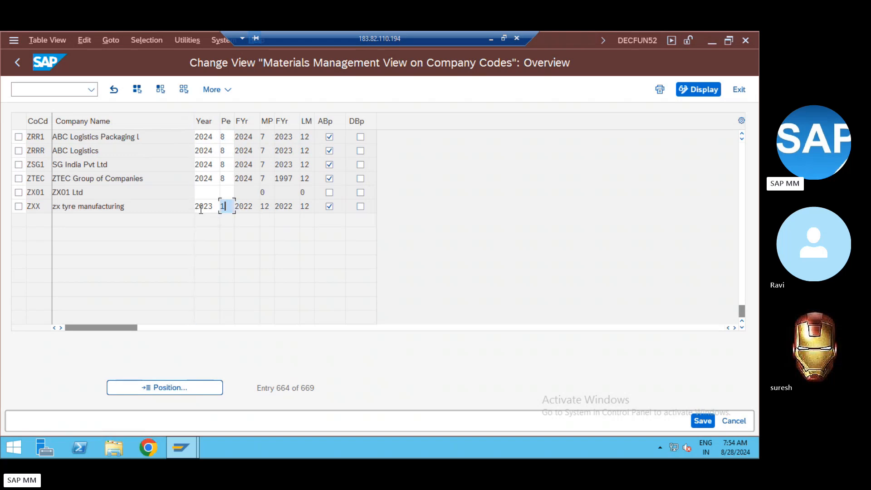
left_click(15, 63)
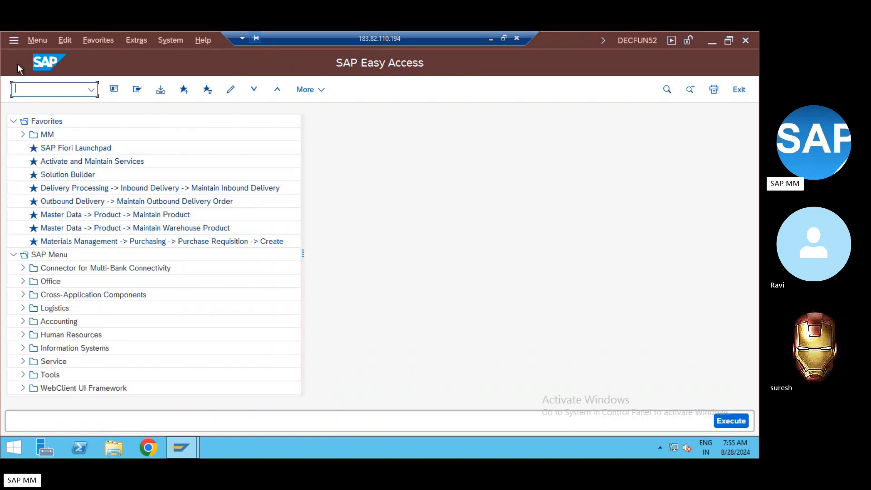
- Start transaction spro and display the SAP Reference IMG
type("spro")
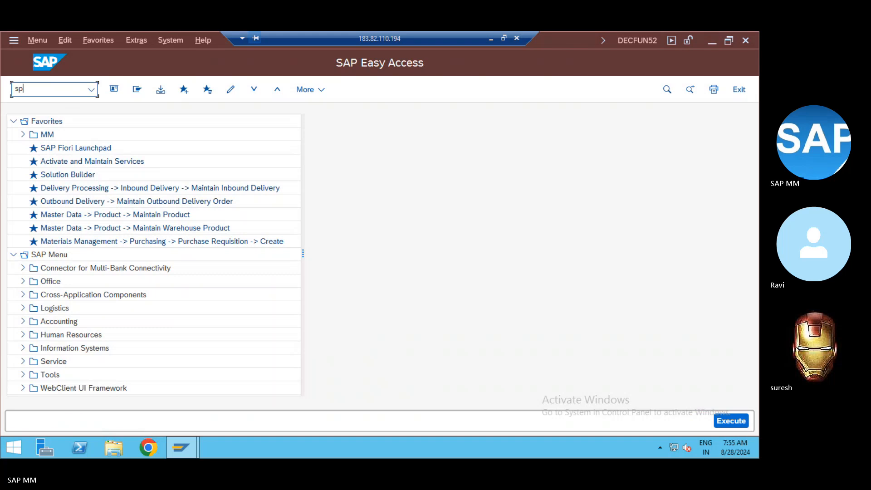
key("Return")
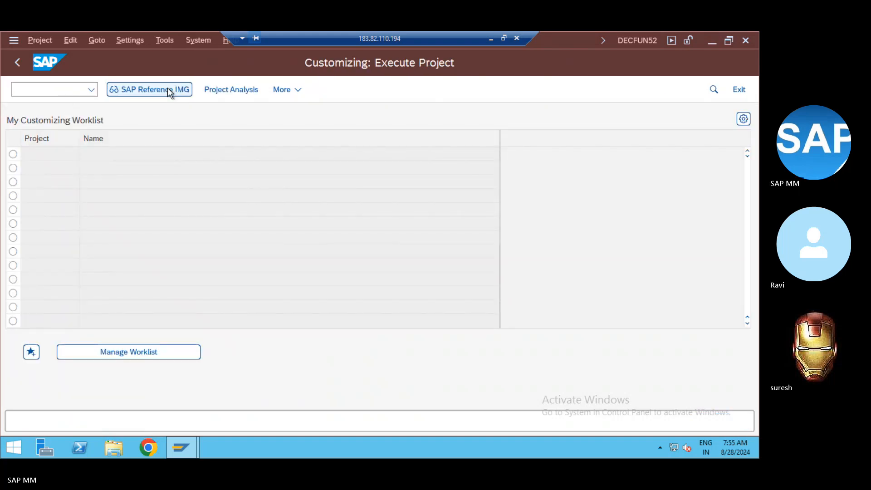
left_click(170, 91)
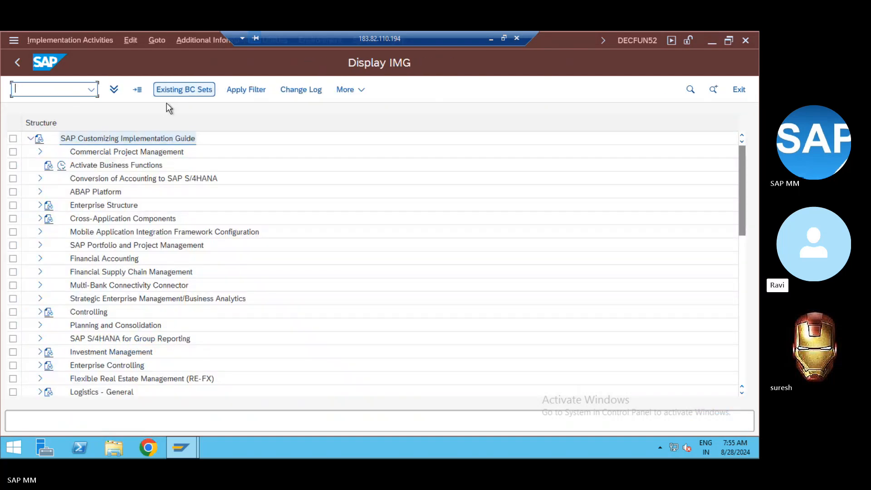
- Open the activity 'Copy, delete, check company code' under Enterprise Structure, Definition, Financial Accounting
left_click(40, 205)
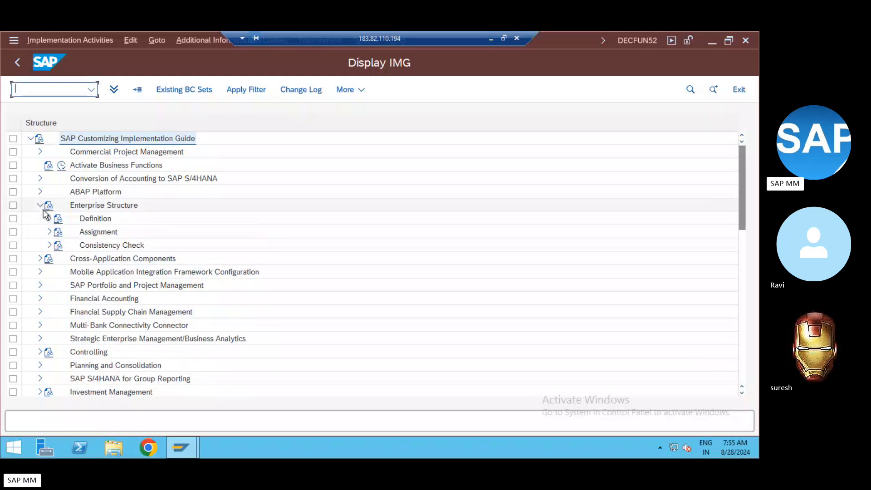
left_click(49, 219)
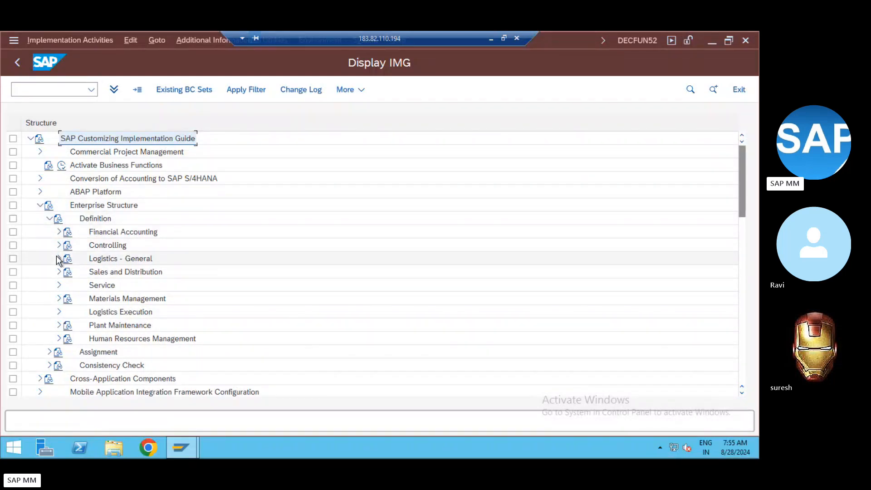
left_click(59, 231)
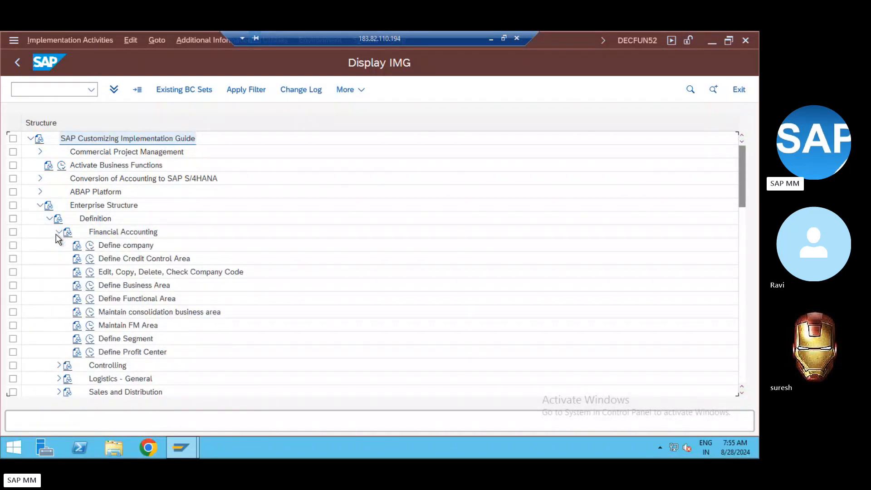
left_click(90, 273)
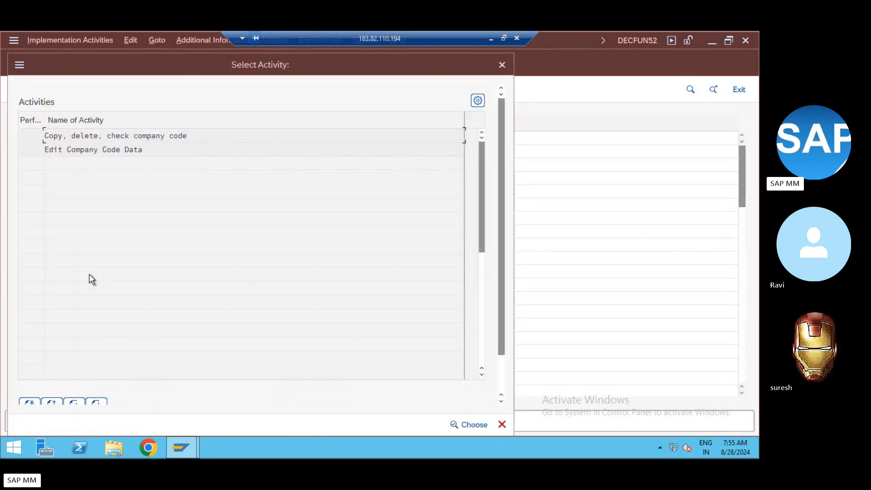
double_click(116, 138)
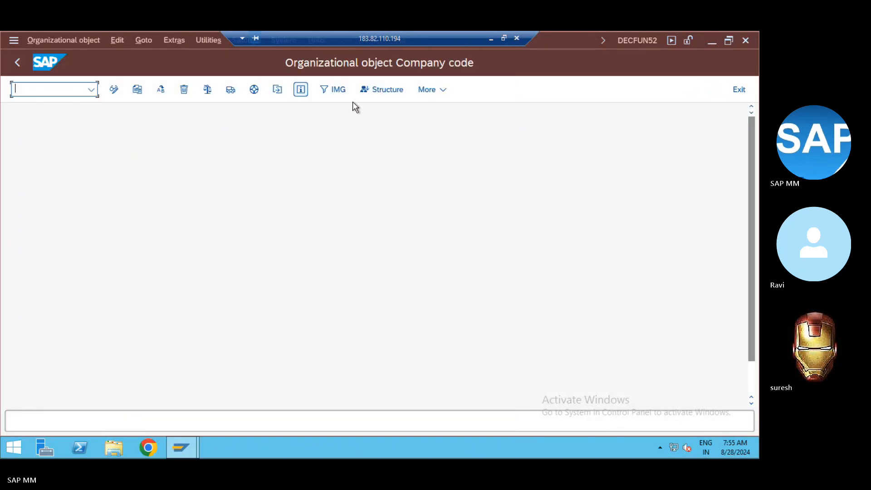
- Open the structure navigation for the company code object and accept its help text to list all company codes
left_click(381, 93)
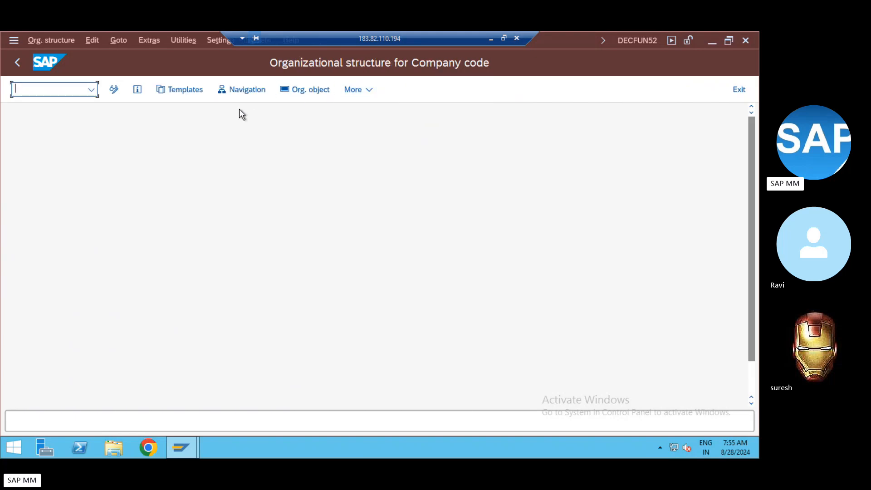
left_click(238, 93)
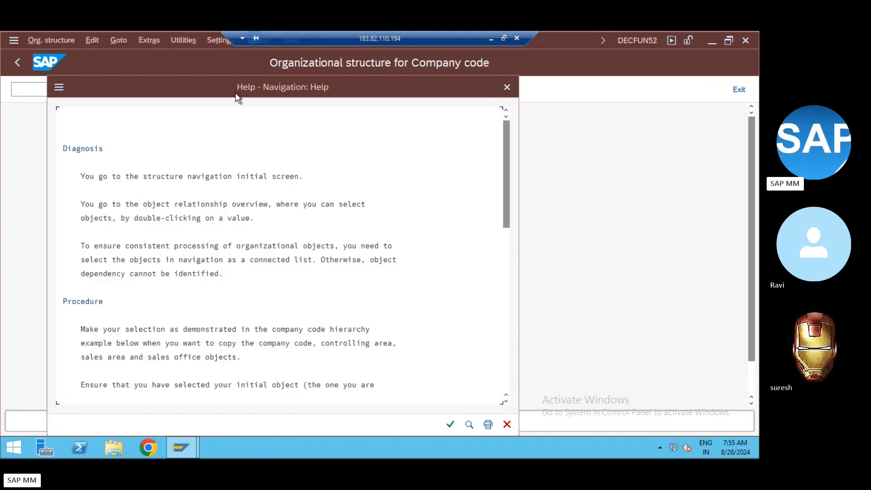
left_click(450, 425)
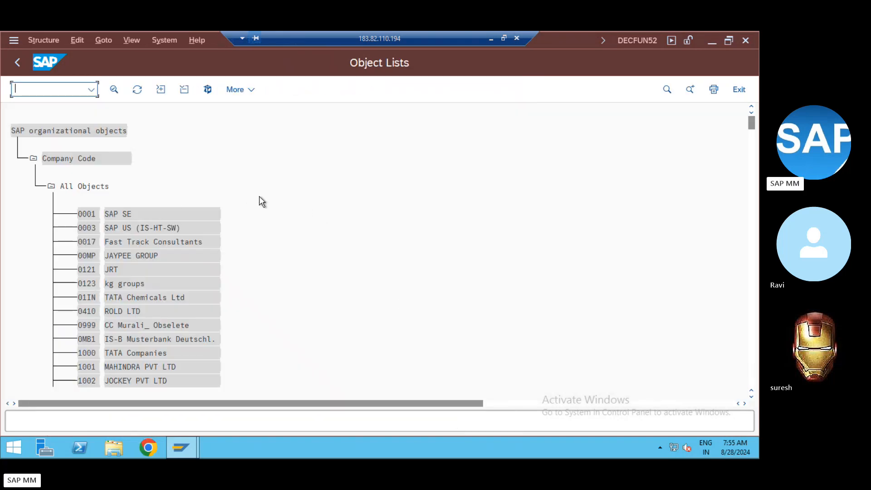
- Find company code ZRRR in the object list and open its organizational structure
key("ctrl+f")
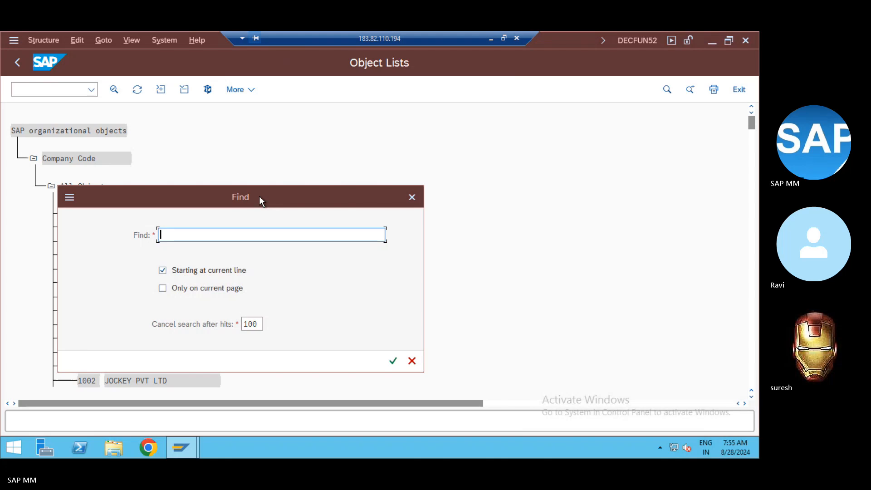
type("ZRRR")
key("Return")
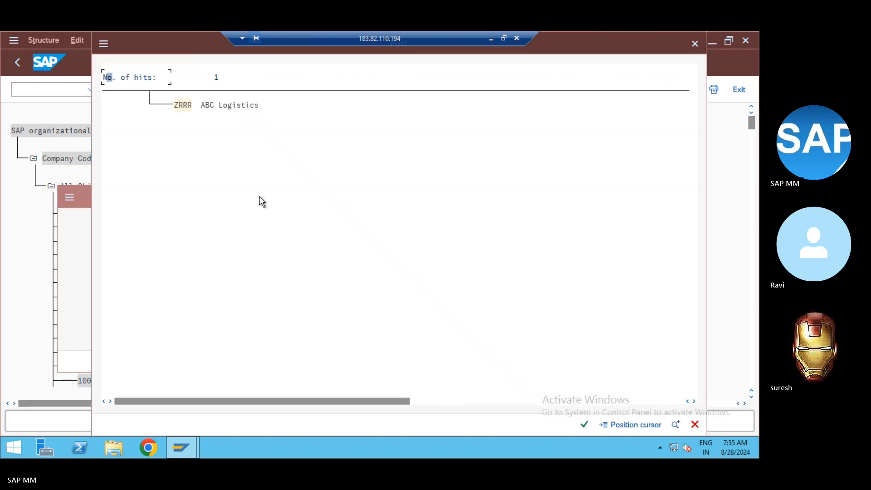
double_click(184, 106)
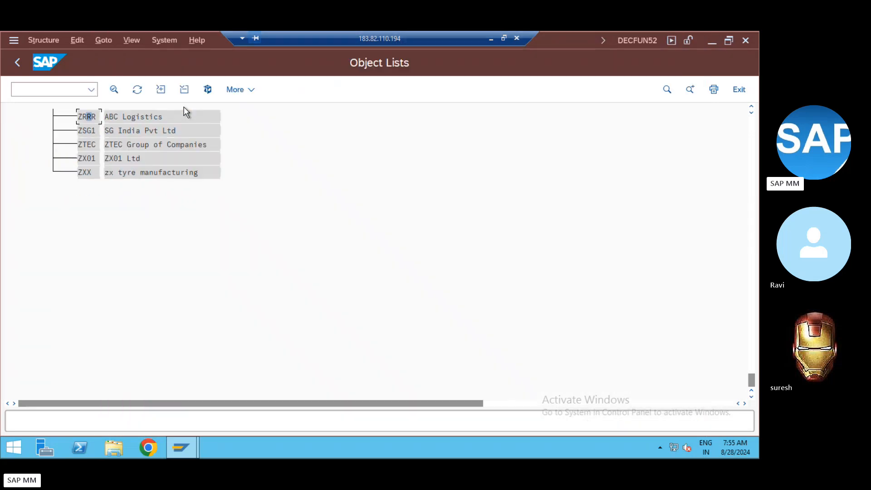
double_click(89, 118)
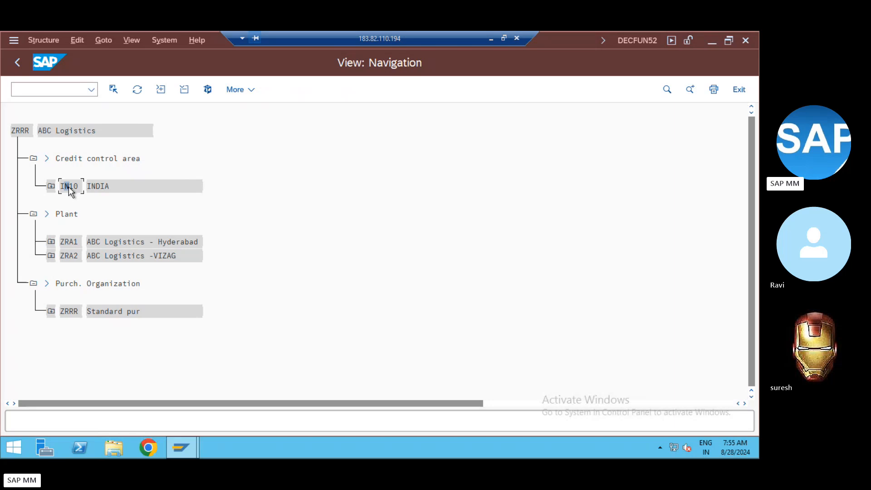
- Examine the credit control area and plants assigned to company code ZRRR
left_click(92, 187)
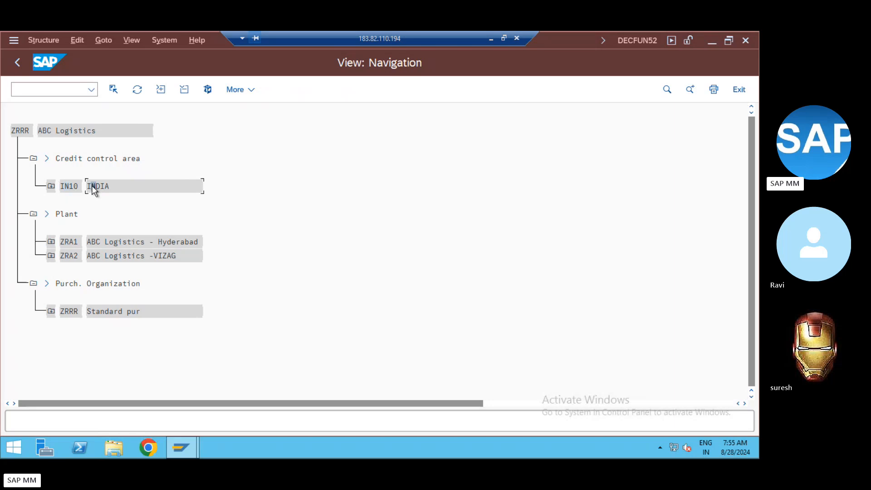
left_click(15, 131)
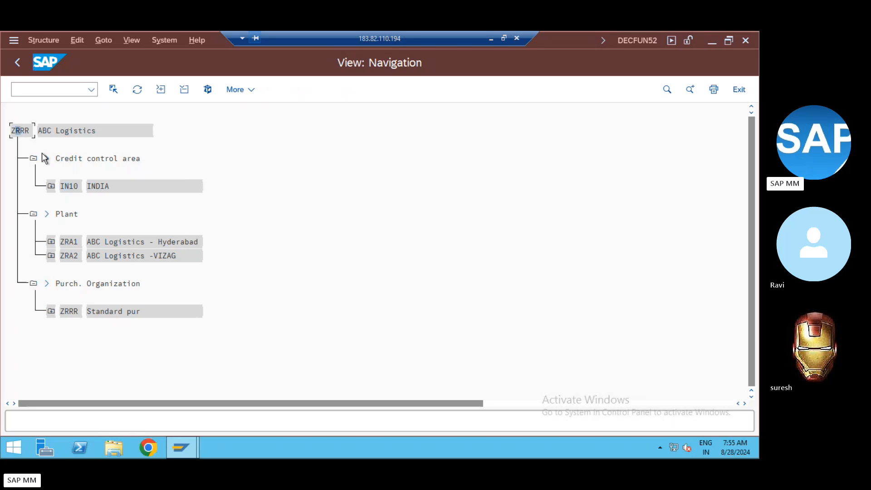
left_click(73, 186)
left_click(67, 246)
left_click(72, 254)
- Expand plant ZRA1 to review its storage areas, company code and distribution chains, and collapse it again
left_click(71, 243)
left_click(51, 242)
left_click(51, 242)
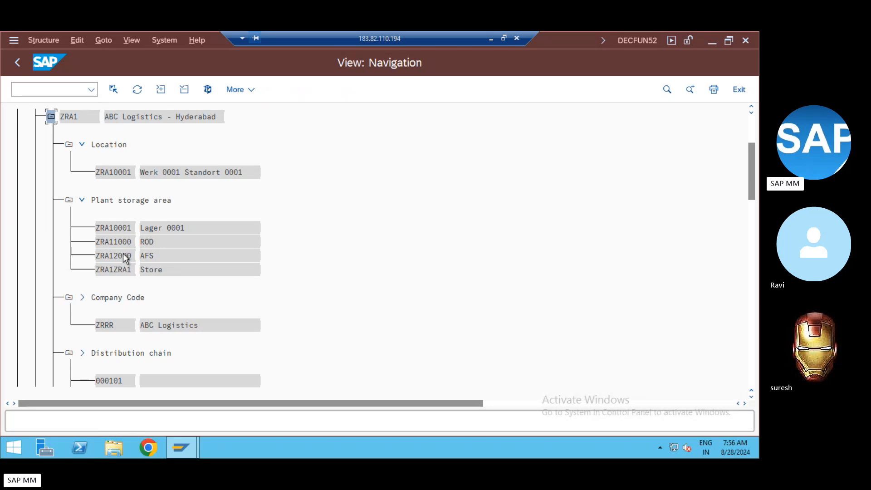
left_click(128, 270)
left_click(114, 325)
left_click(752, 306)
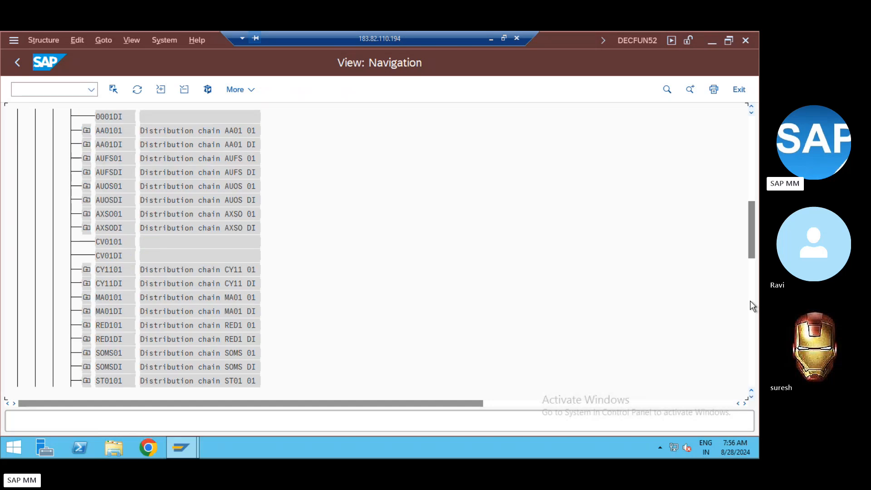
left_click(751, 158)
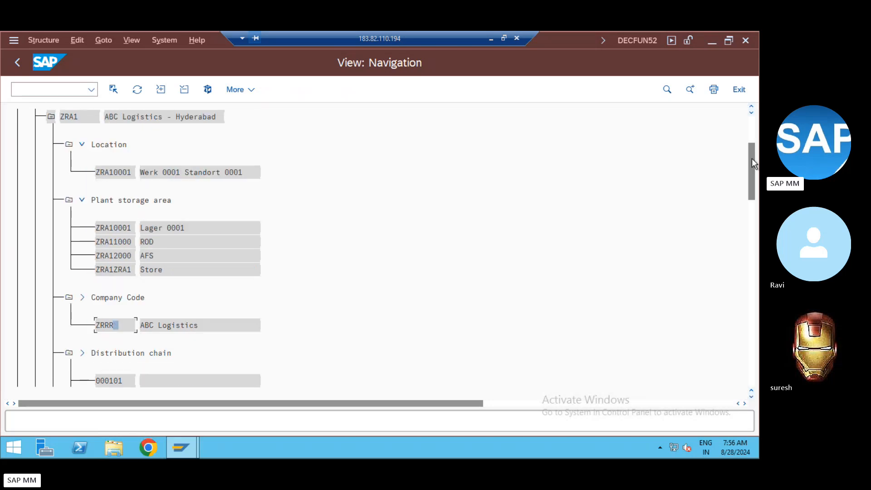
left_click(752, 129)
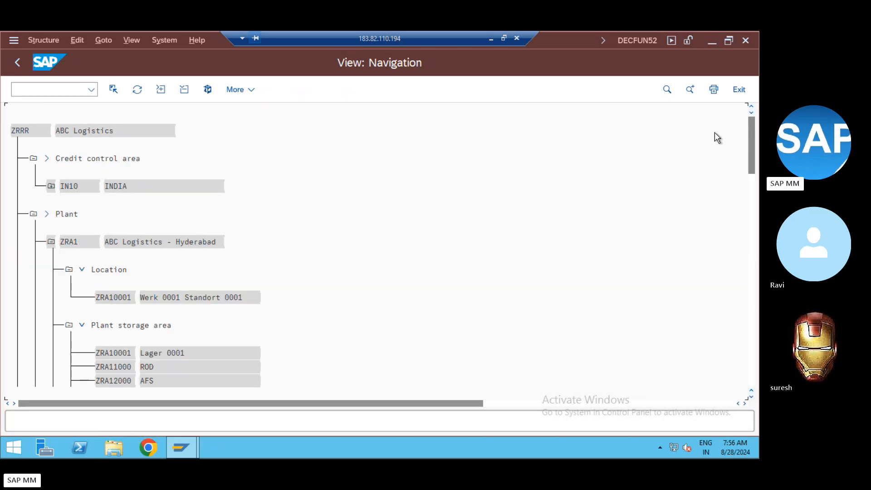
left_click(51, 241)
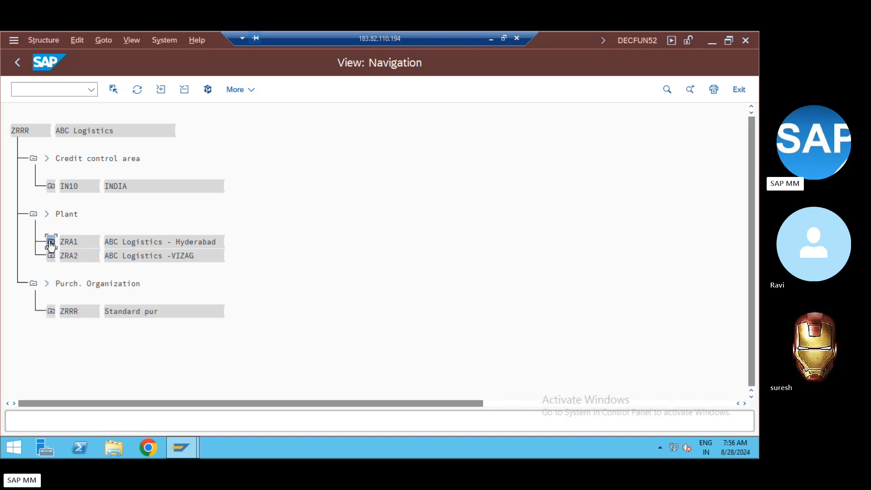
- Review the company code and plants under purchasing organization ZRRR, collapse it, and return to the company code object list
left_click(51, 311)
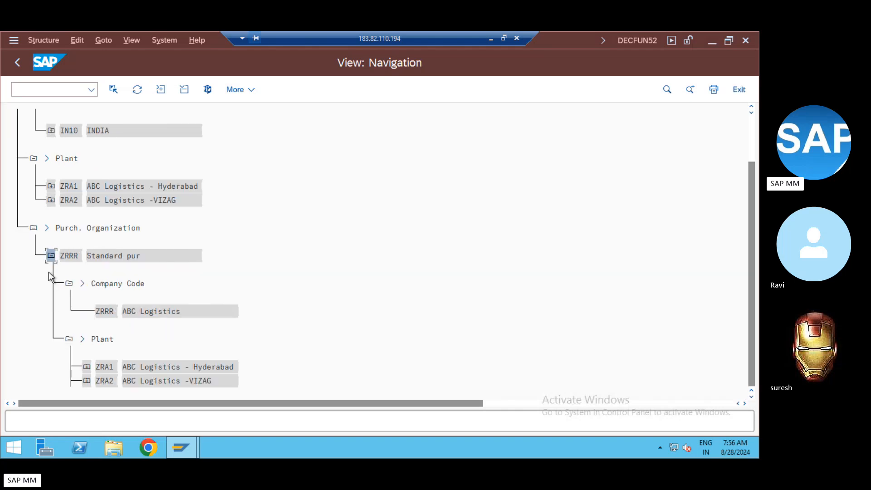
left_click(51, 256)
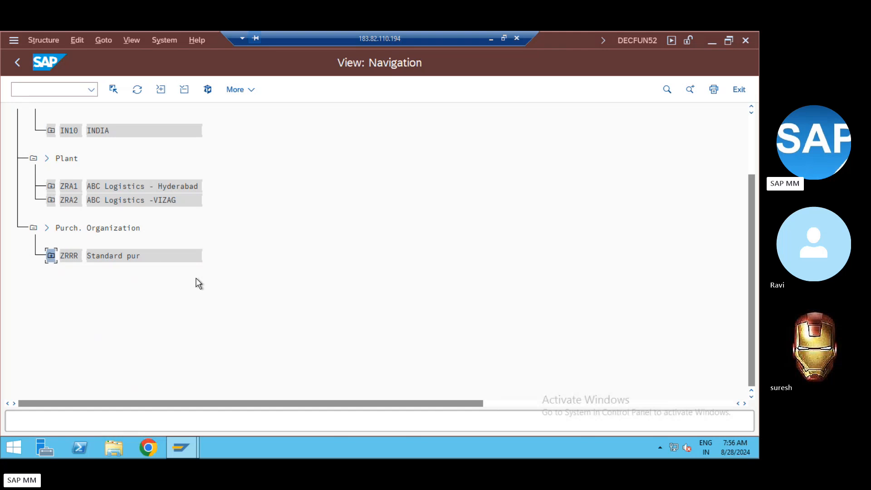
left_click(752, 143)
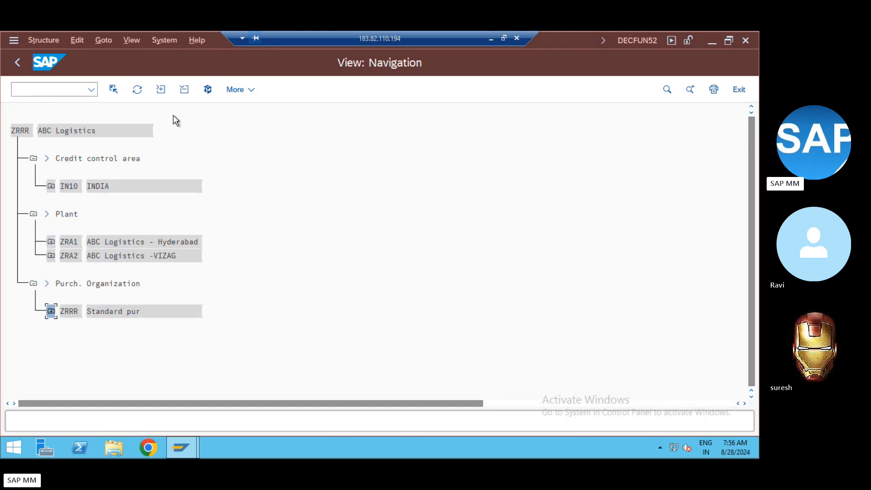
left_click(34, 70)
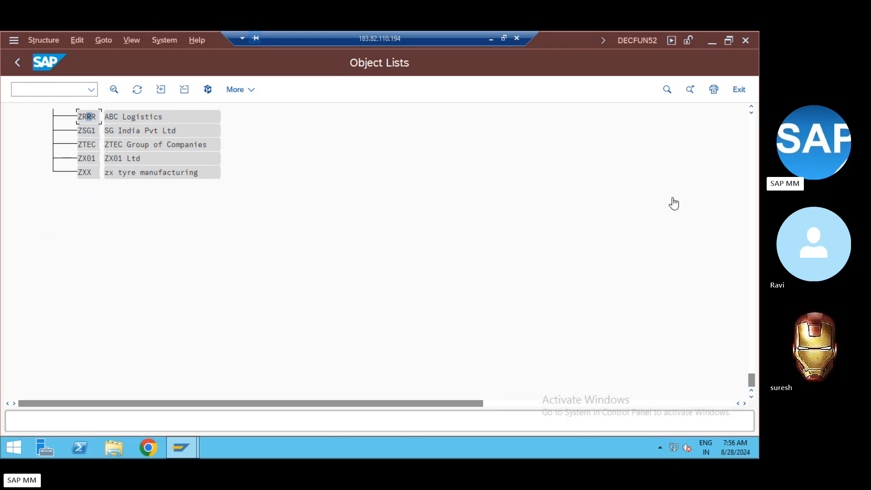
- Find company code ZRR1 in the object list and open its organizational structure
left_click(752, 235)
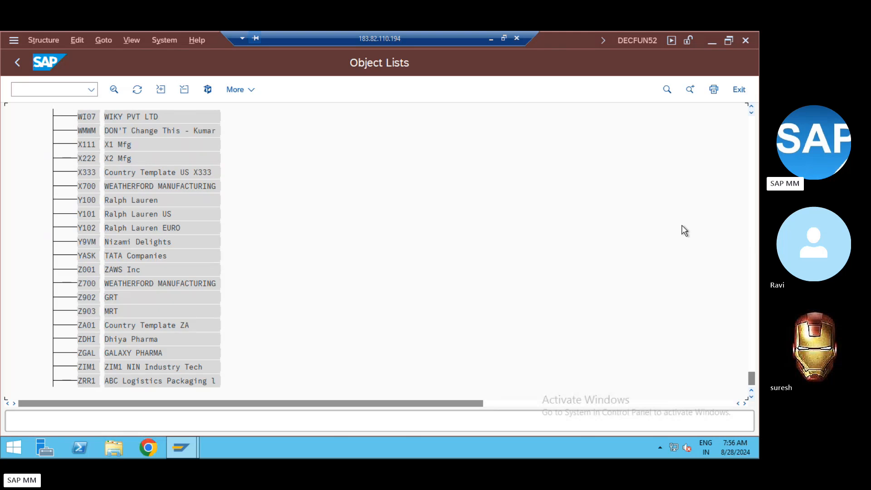
double_click(87, 384)
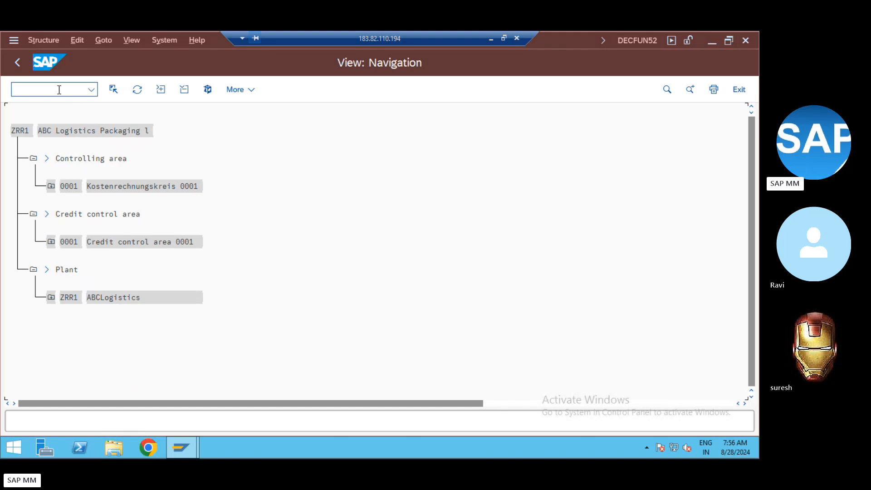
- Start transaction EC01 in place of the current one and open the company code object list through structure navigation
type("/nec0")
key("Return")
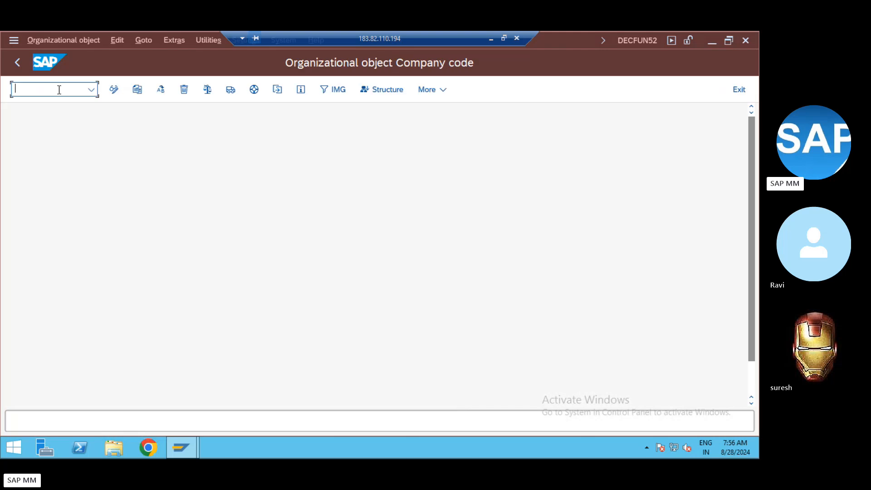
left_click(386, 87)
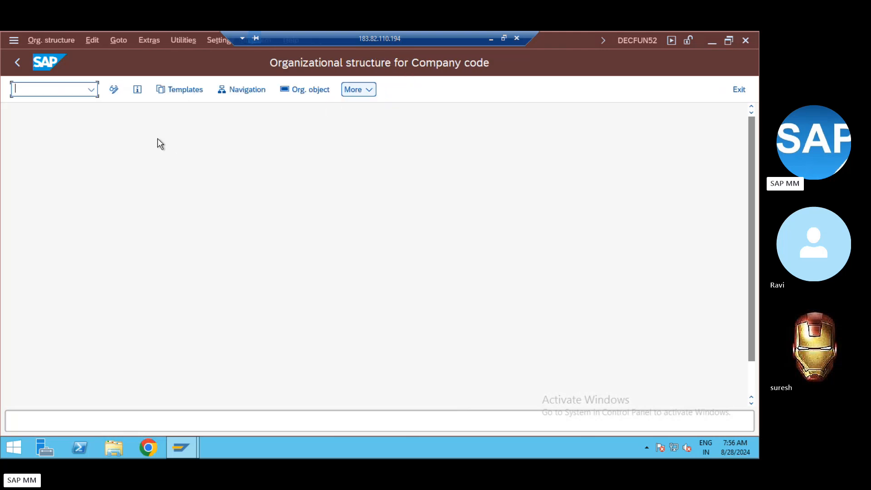
left_click(248, 90)
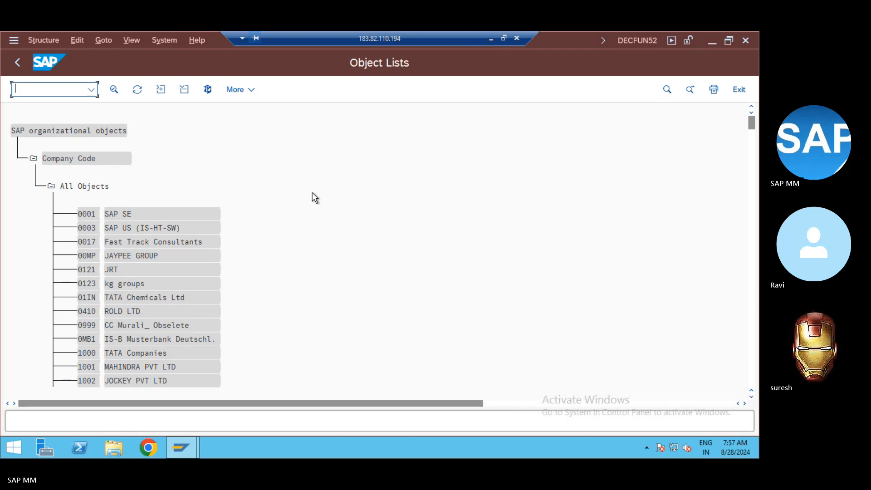
- Leave the company code object list and the organizational structure screens and return to SAP Easy Access
left_click(17, 62)
key("Return")
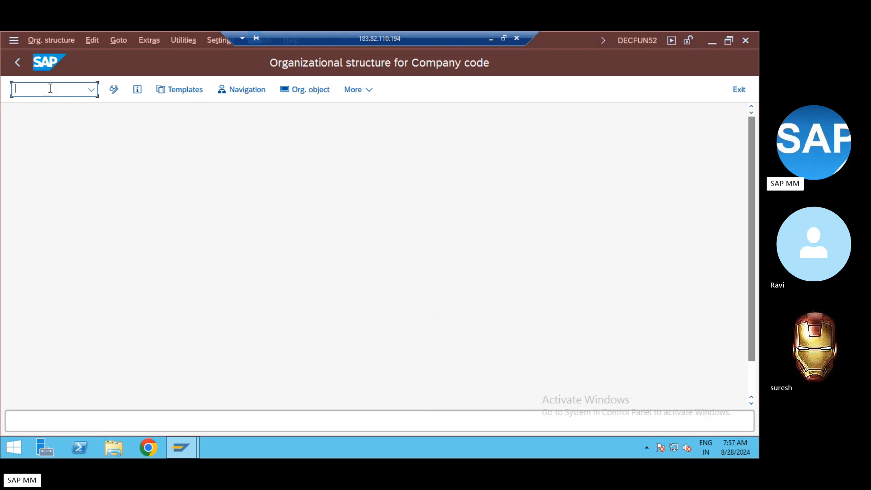
left_click(17, 62)
left_click(10, 66)
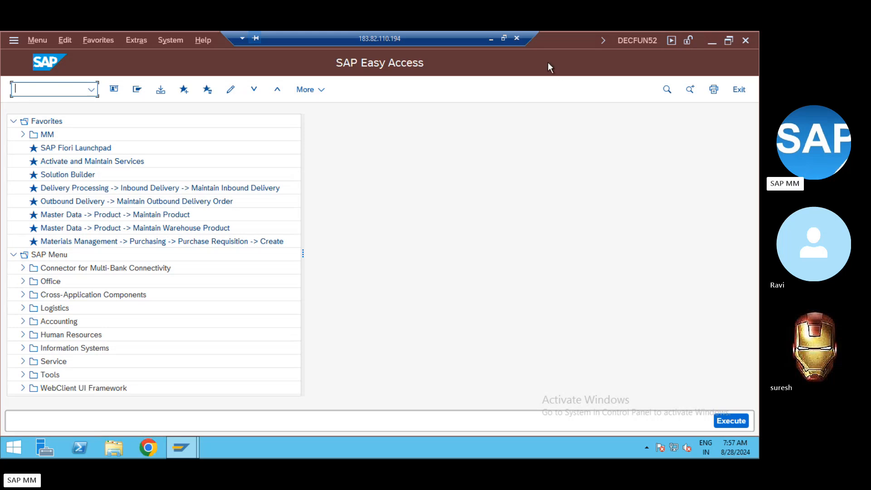
- Switch to the local desktop, check the Wi-Fi connection and available networks, and return to the remote SAP session
left_click(490, 39)
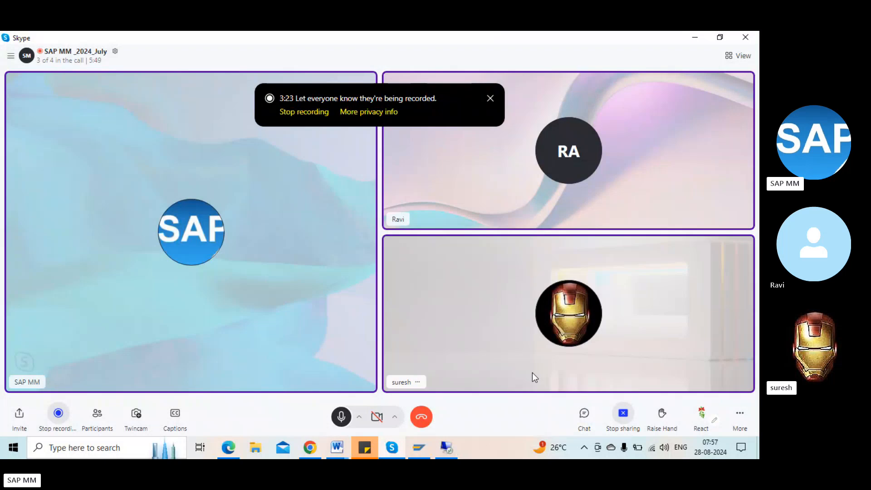
left_click(653, 448)
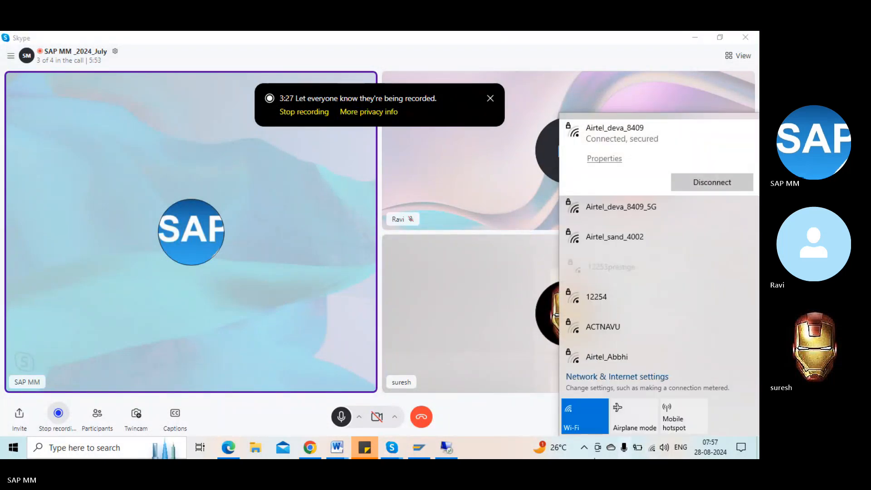
left_click(505, 430)
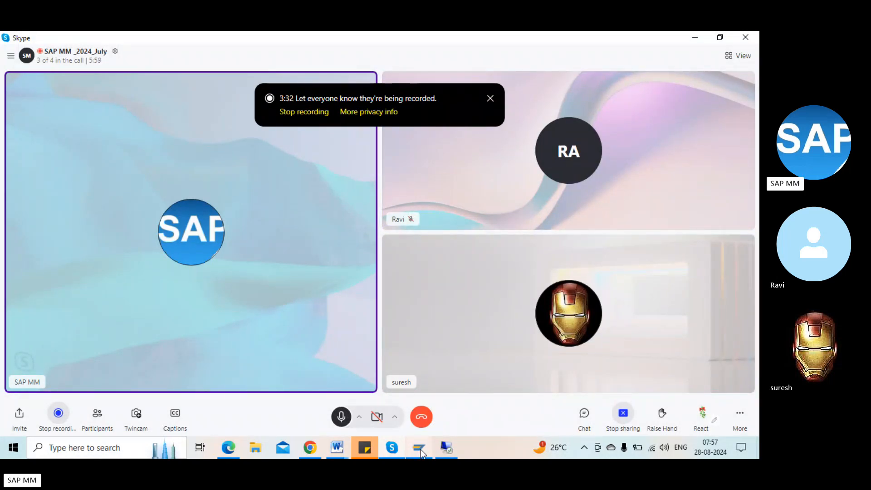
left_click(449, 454)
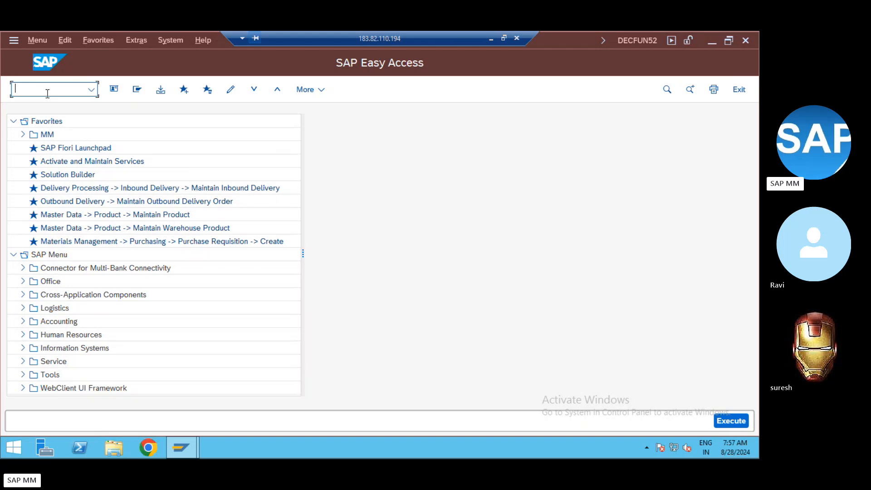
- Run transaction EC01 from SAP Easy Access and navigate through the structure to the company code object list
type("ex")
type("01")
key("Return")
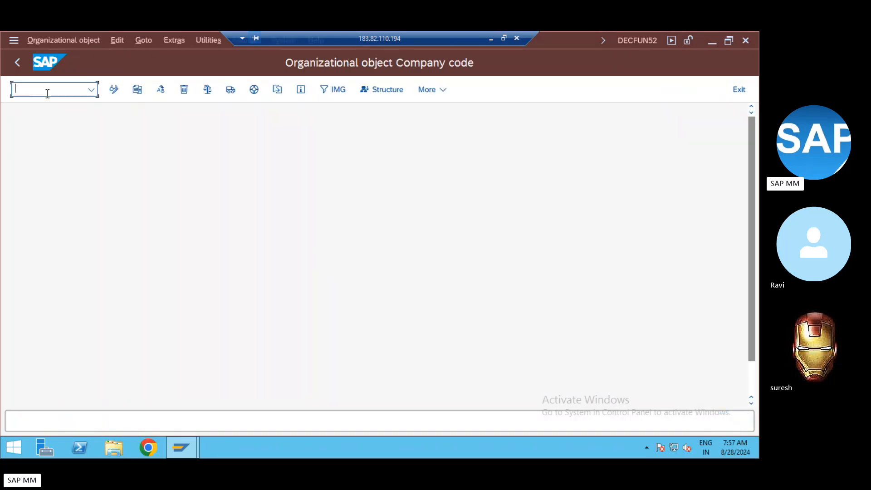
left_click(382, 90)
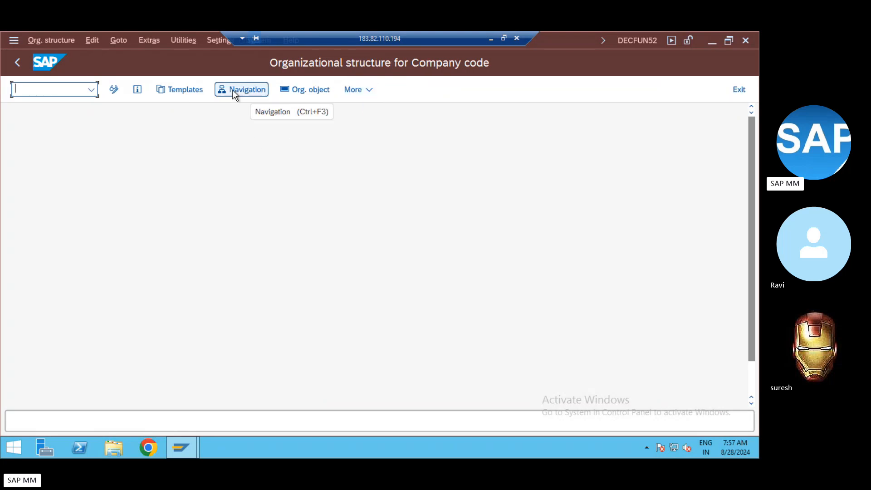
key("F1")
key("Return")
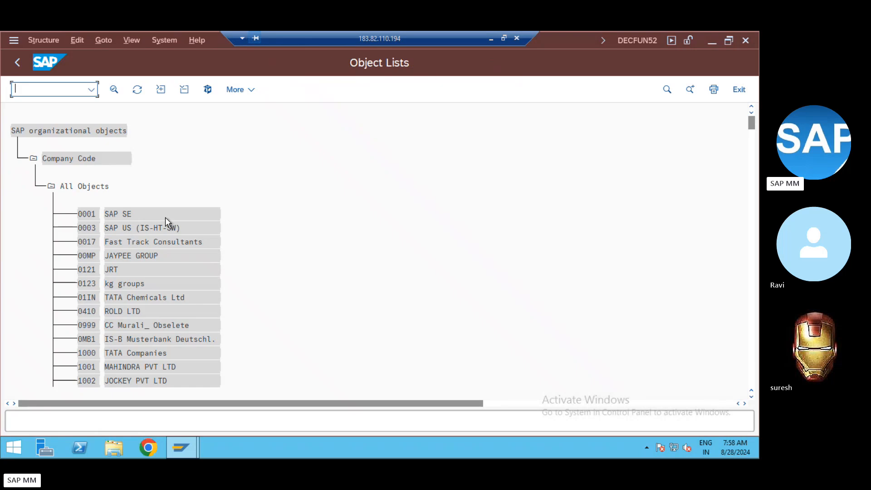
- Search the object list for company code ZRRR and open its organizational structure
key("ctrl+f")
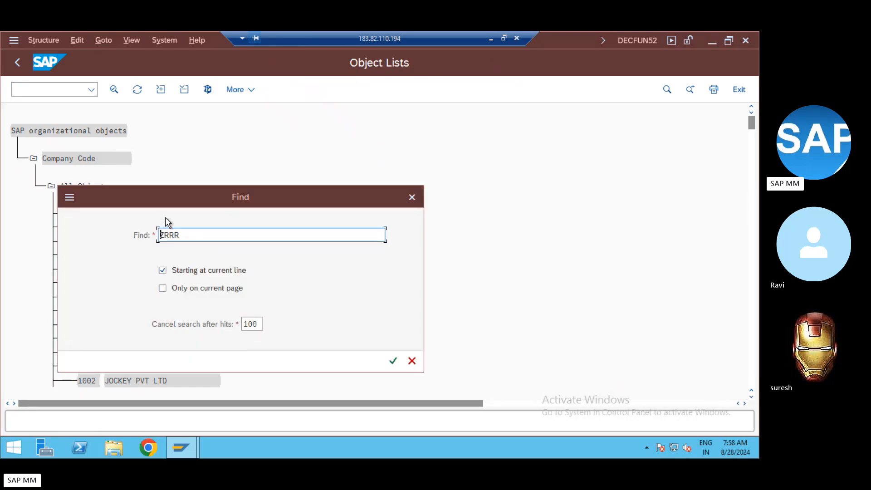
key("Return")
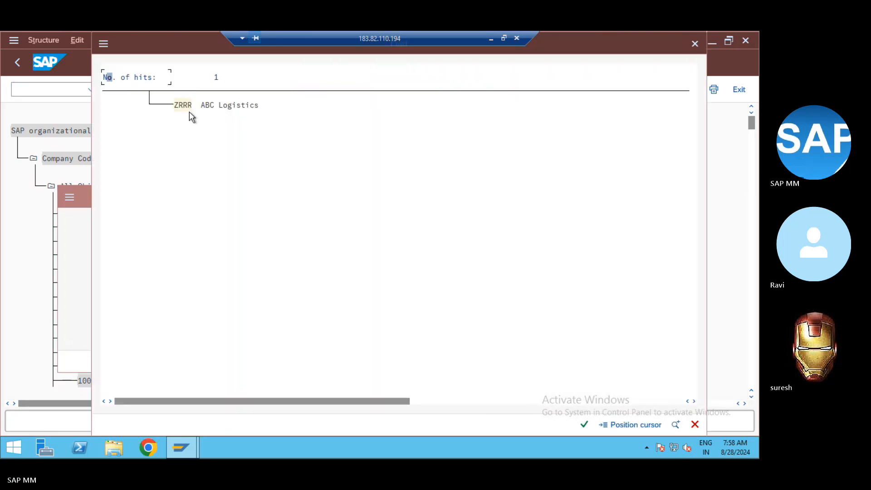
double_click(190, 111)
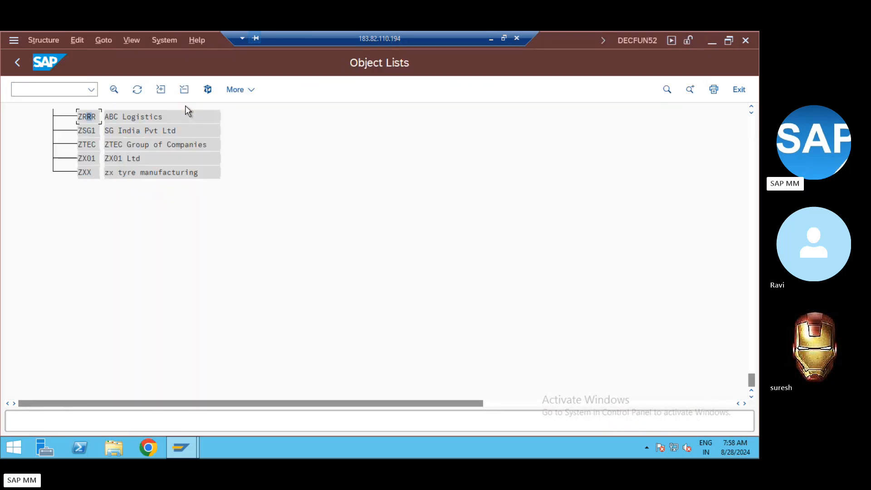
double_click(88, 116)
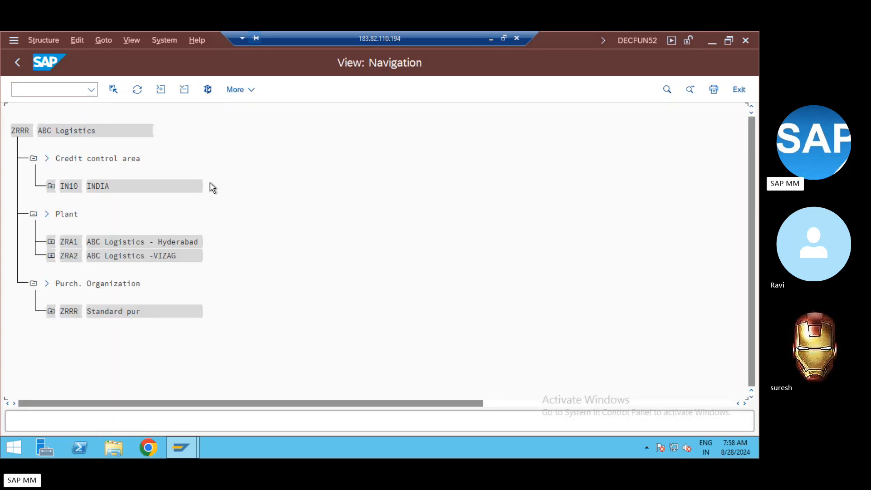
- Expand plant ZRA1 to review its storage areas, distribution chains and purchasing organization, and return to the object list
left_click(54, 243)
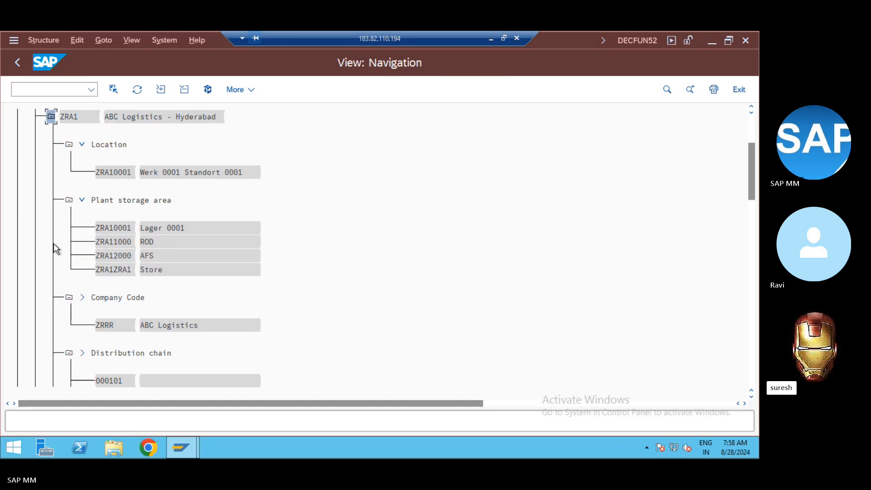
left_click(751, 345)
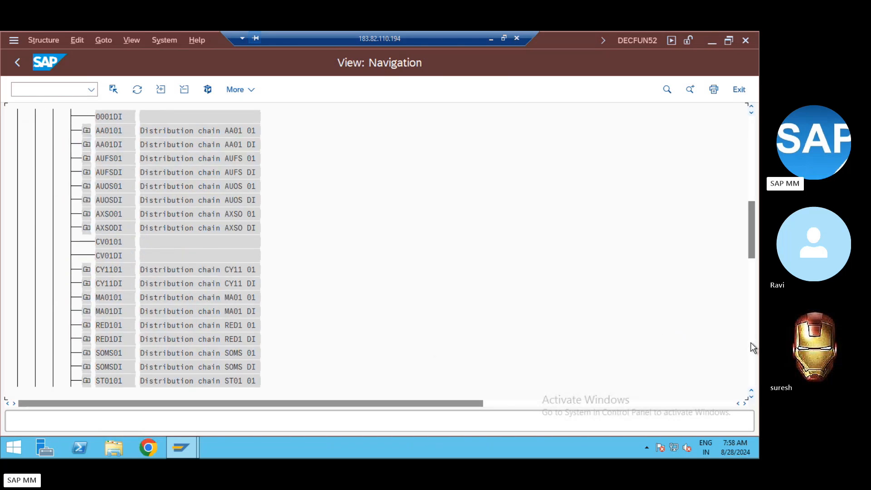
left_click(753, 348)
left_click(753, 347)
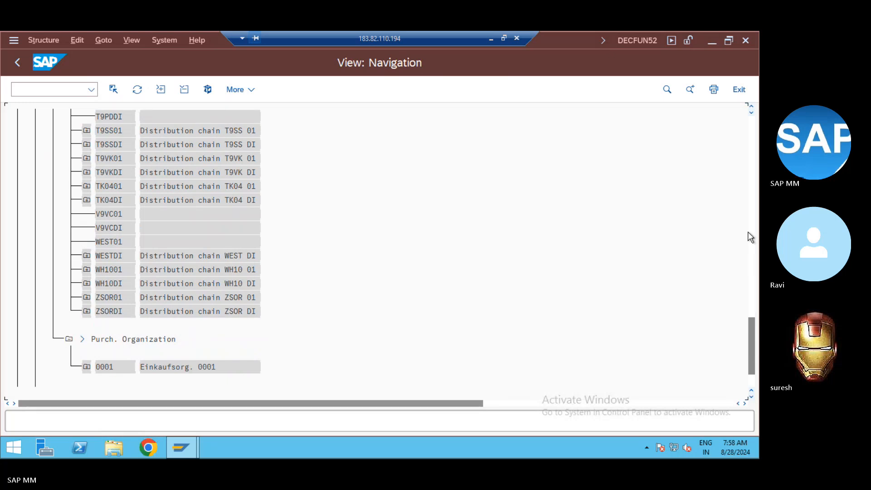
left_click(16, 63)
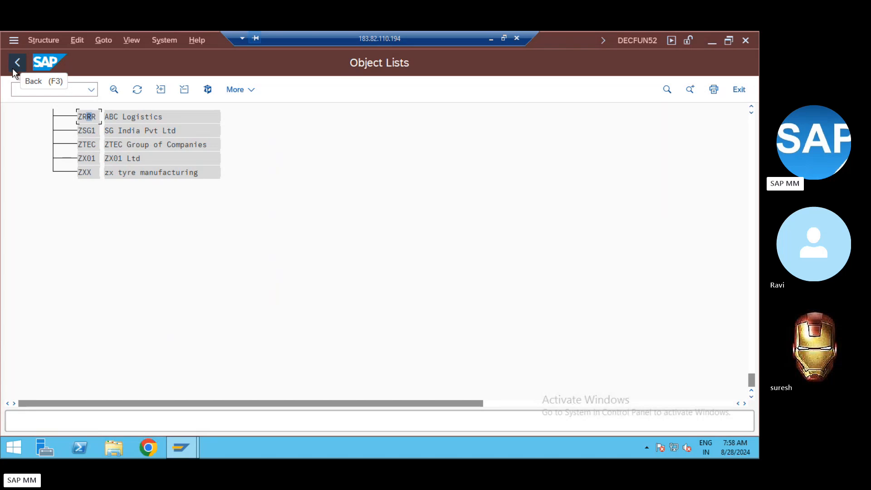
- Leave the object list and start material creation with transaction /nmm01
left_click(26, 86)
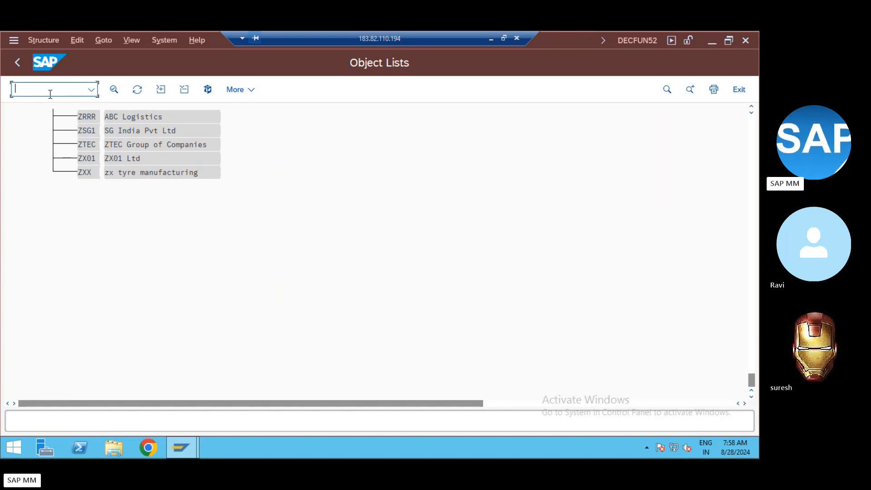
type("/nme")
key("BackSpace")
key("BackSpace")
type("mm01")
key("Return")
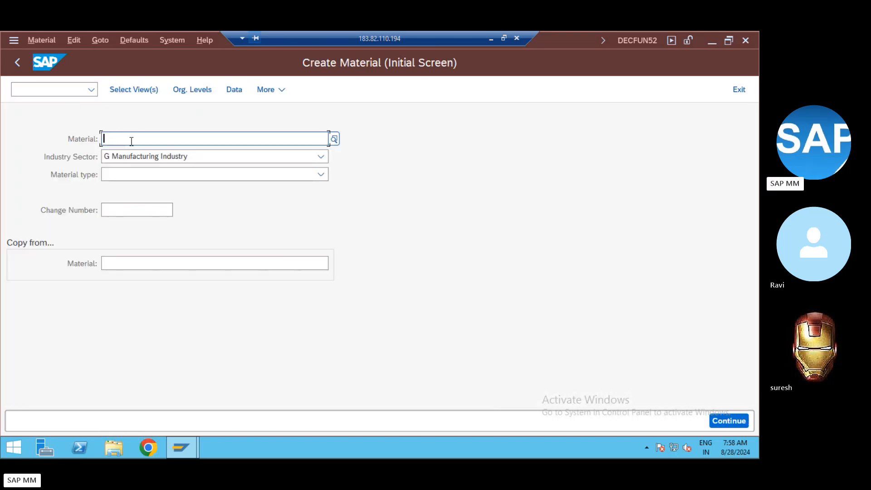
- Set the new material's type to ZRRR Raw materials - RRR and its industry sector to M Mechanical Engineering
left_click(181, 174)
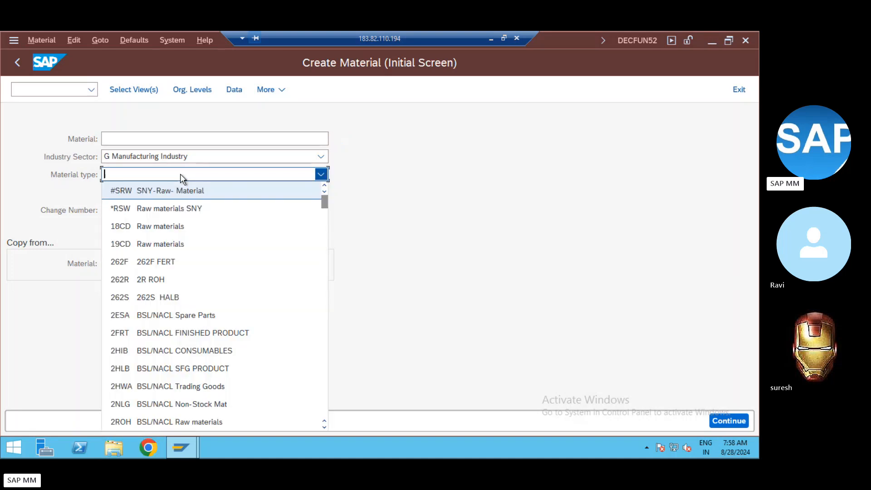
type("zrr")
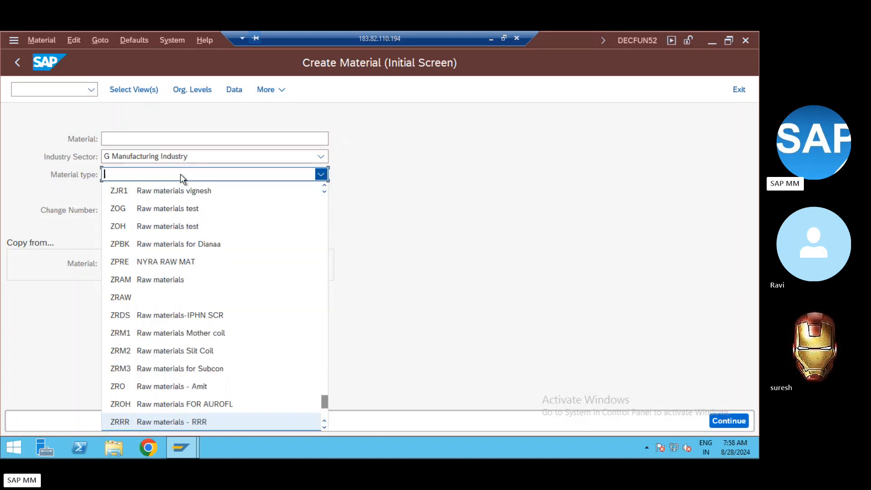
type("r")
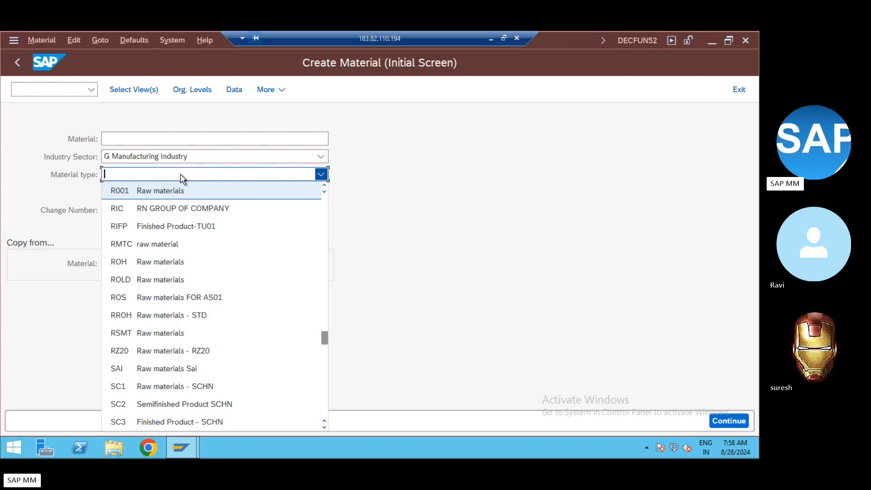
type("zrr")
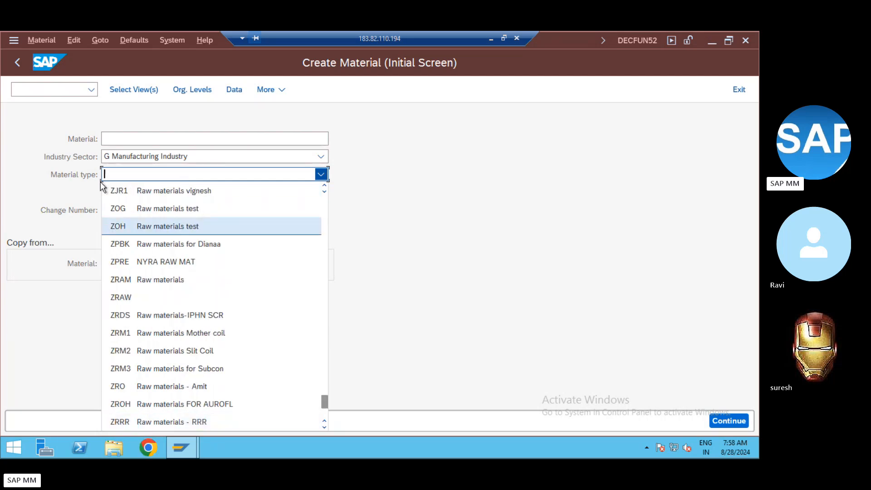
left_click(224, 421)
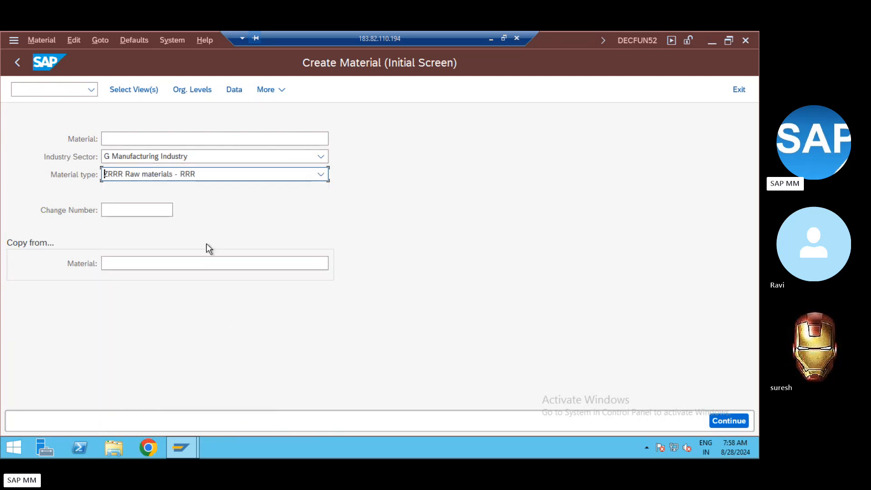
left_click(167, 157)
type("m")
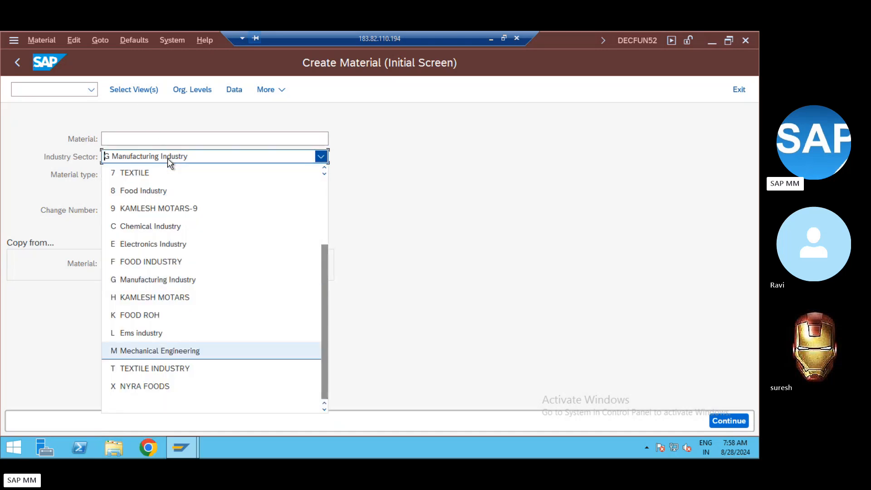
key("Return")
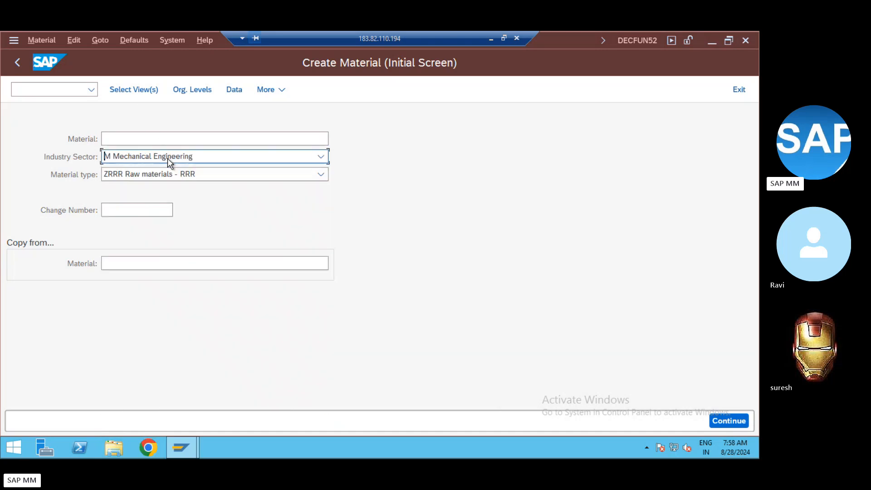
- Select the Basic Data 1 and 2, Purchasing, General Plant Data / Storage 1 and 2, and Accounting 1 and 2 views, and continue
left_click(142, 92)
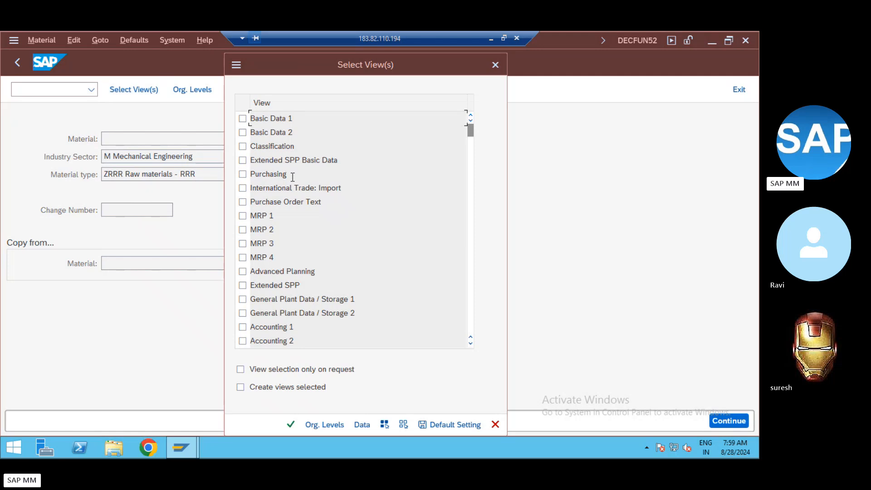
left_click(244, 119)
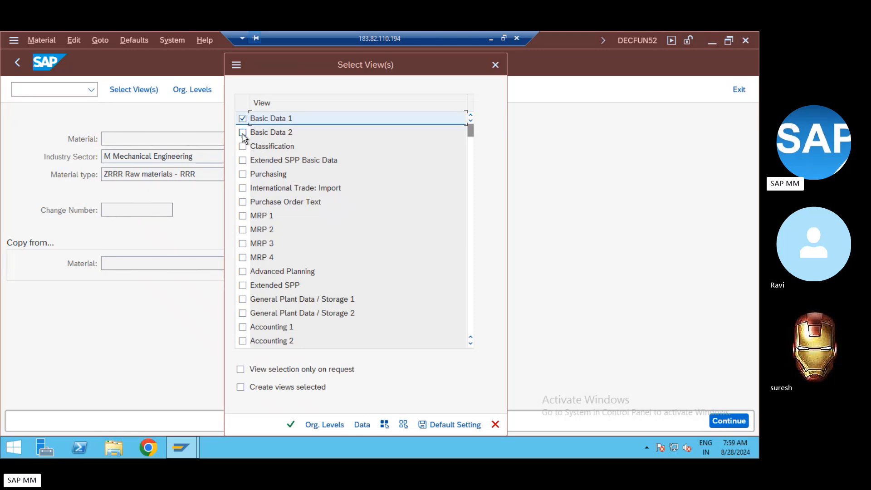
left_click(243, 132)
left_click(245, 173)
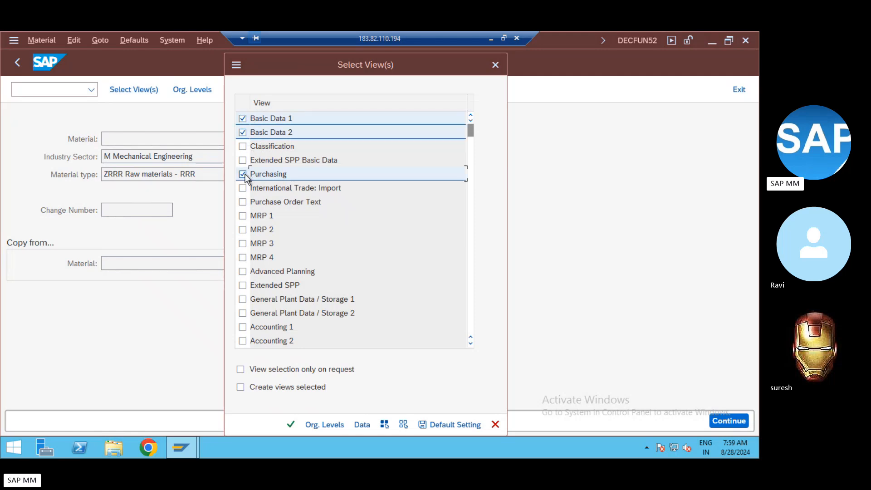
left_click(242, 299)
left_click(243, 313)
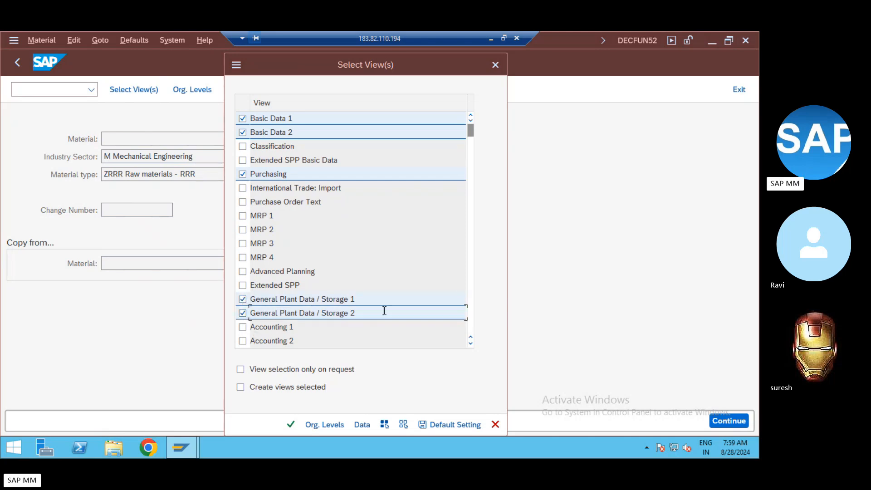
left_click(241, 327)
left_click(243, 341)
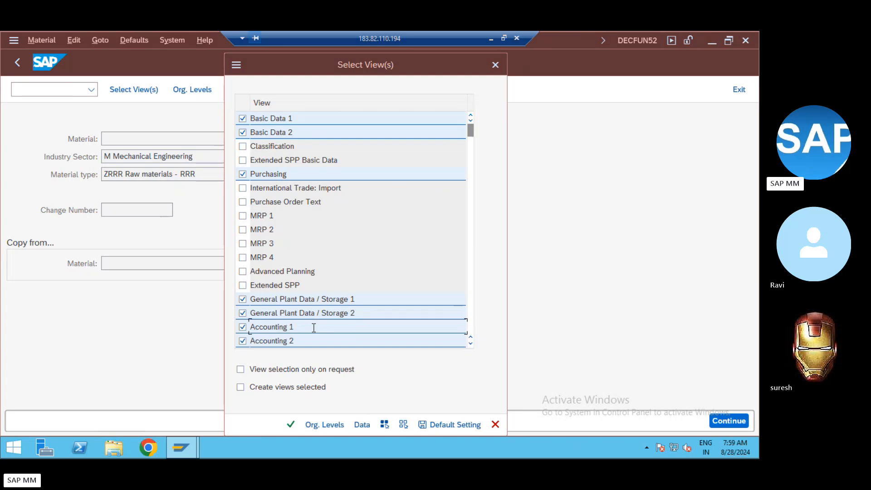
left_click(311, 425)
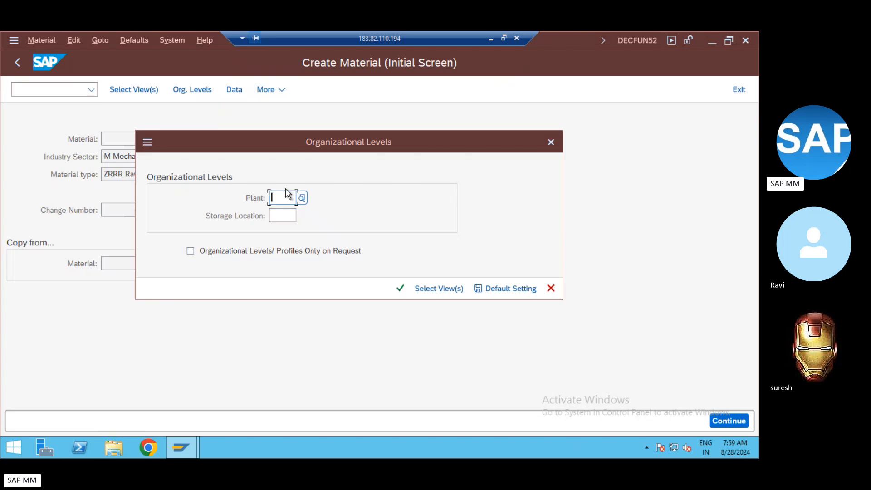
- Set the material's organizational levels to plant ZRA1 and storage location ZRA1, and confirm them
type("ZRR")
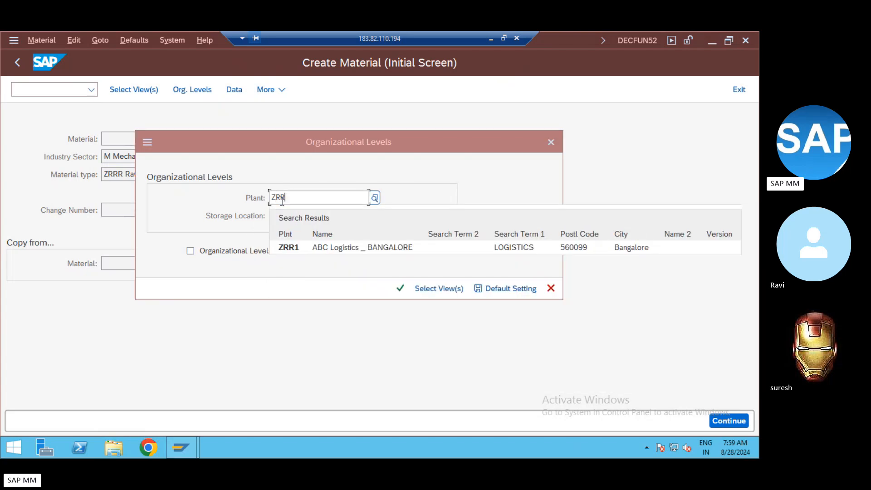
key("BackSpace")
type("A1")
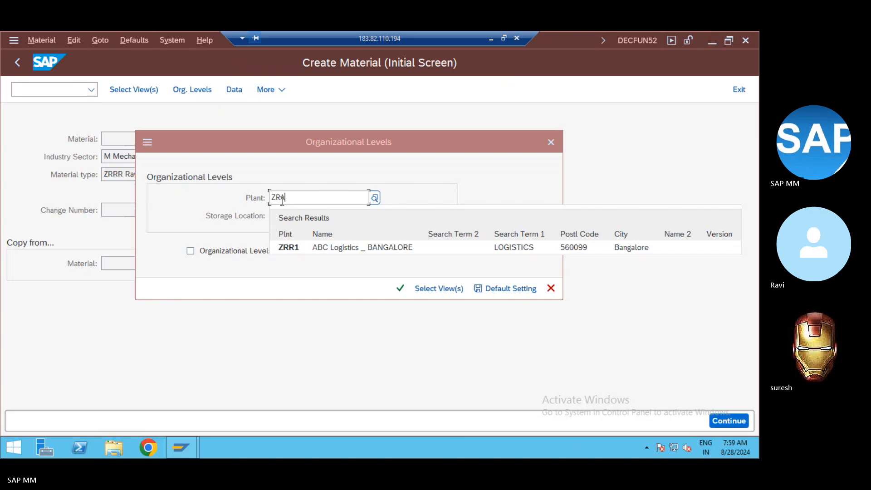
left_click(300, 244)
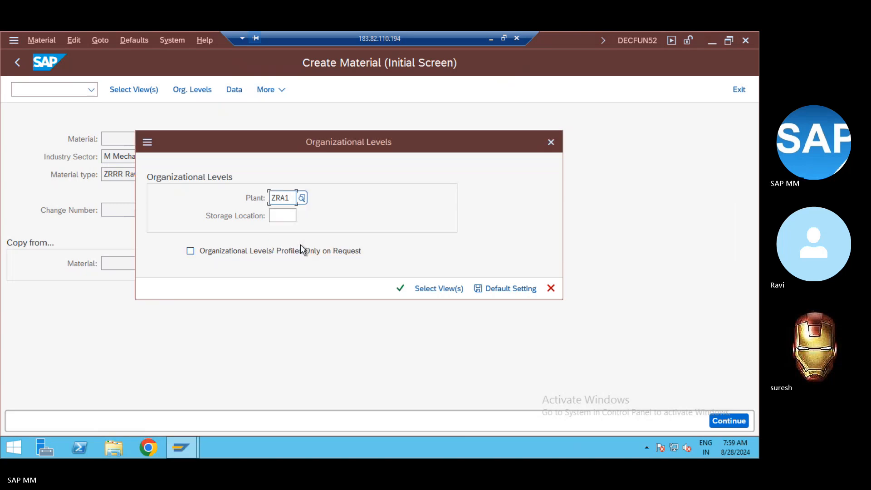
key("Tab")
type("ZRA1")
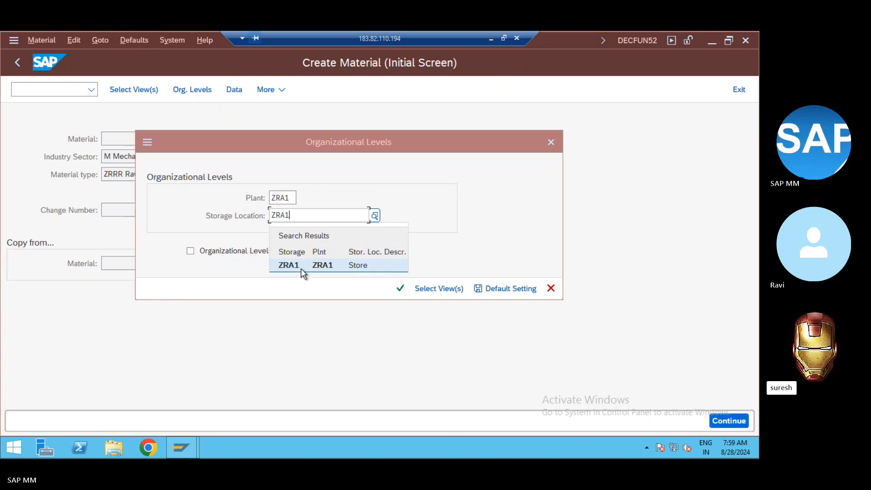
left_click(301, 267)
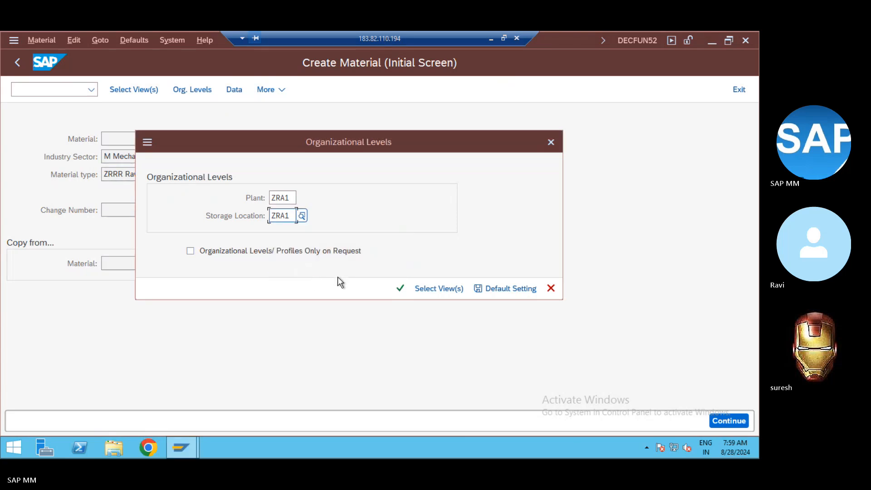
left_click(401, 289)
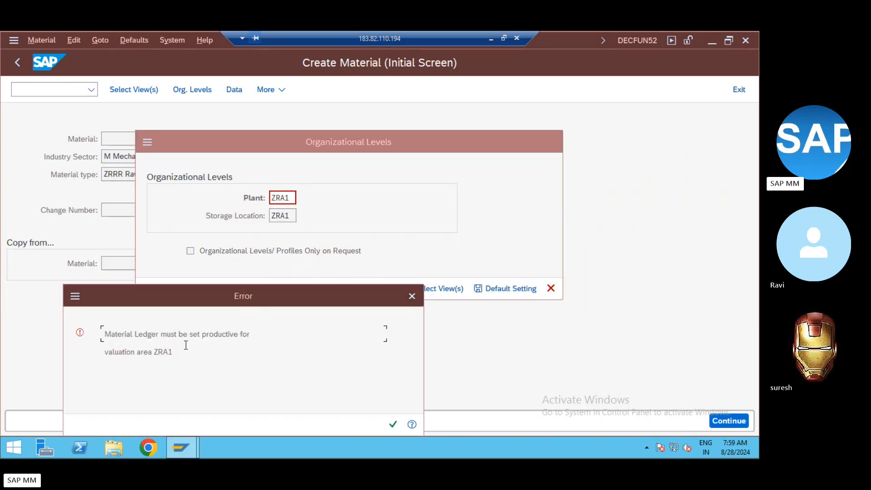
- Open the detailed explanation of the material ledger error for valuation area ZRA1 and read the required transactions
left_click_drag(222, 304, 251, 173)
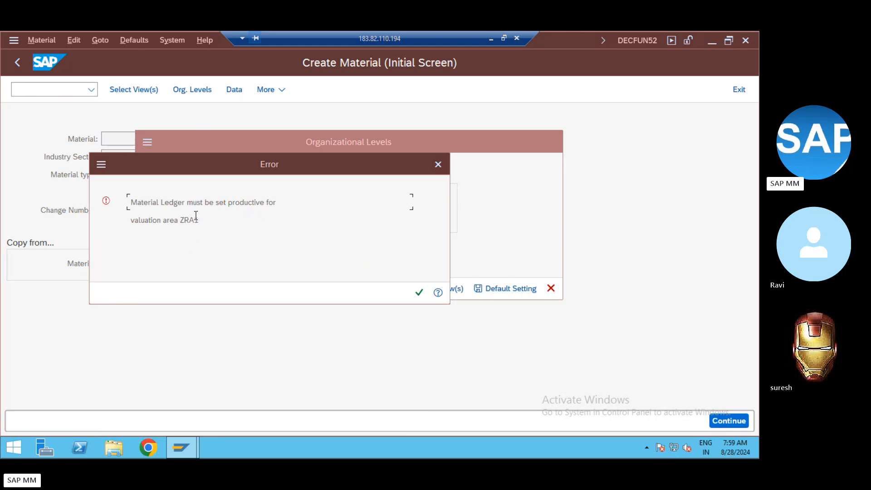
left_click(438, 293)
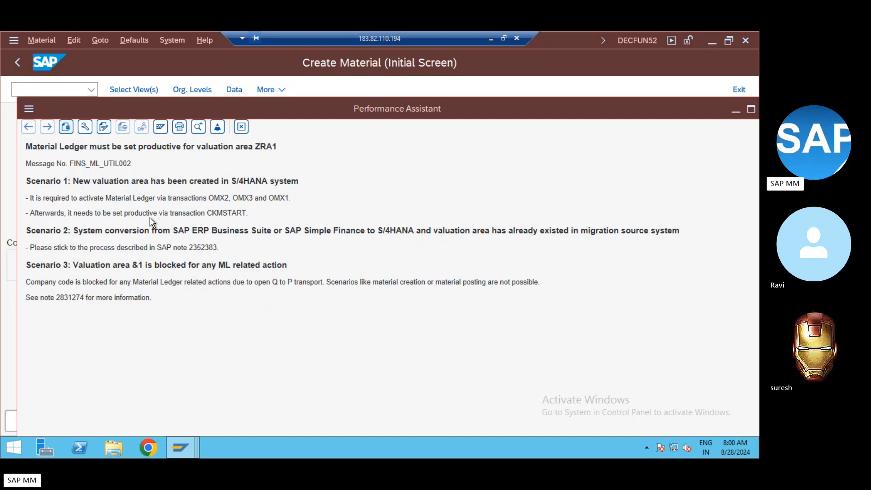
left_click(24, 110)
left_click(227, 251)
left_click(181, 448)
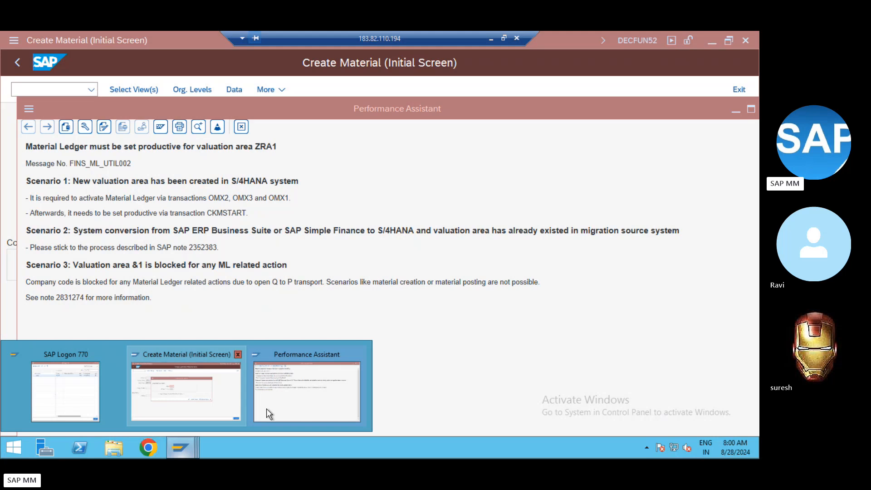
left_click(298, 396)
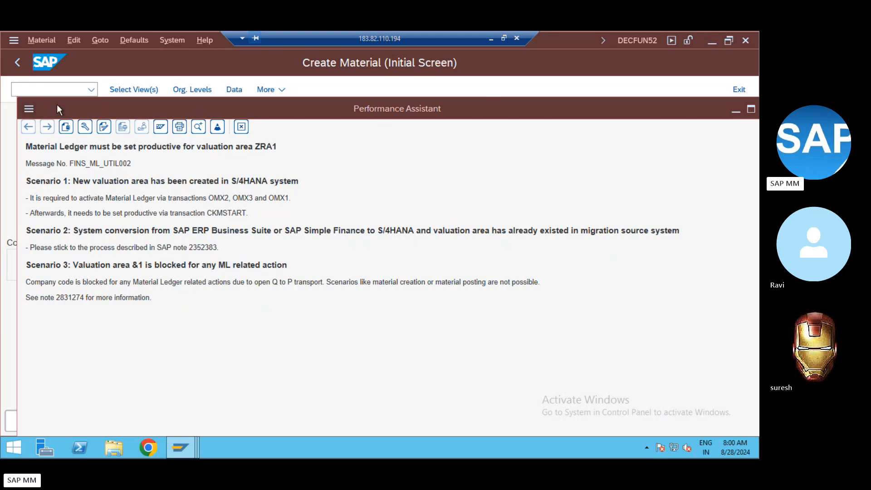
left_click(28, 110)
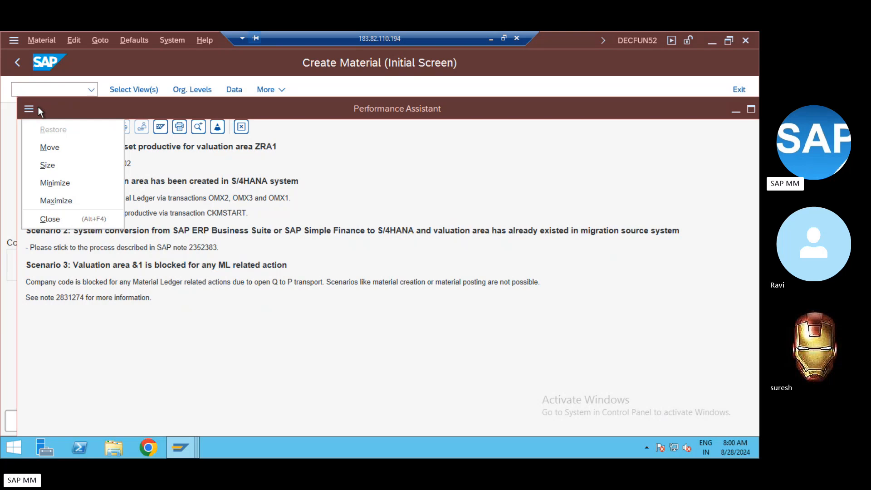
left_click(61, 79)
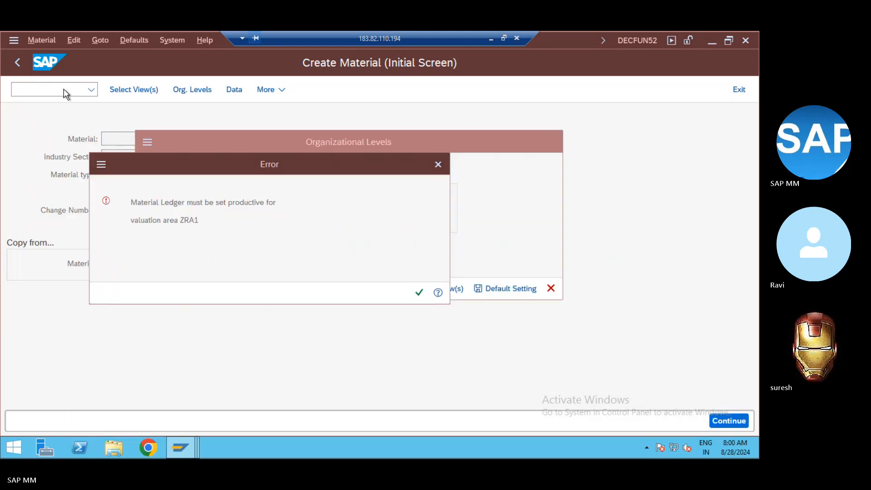
- Close the error message and open a new GUI window, keeping the material creation session and the error explanation open
left_click(438, 165)
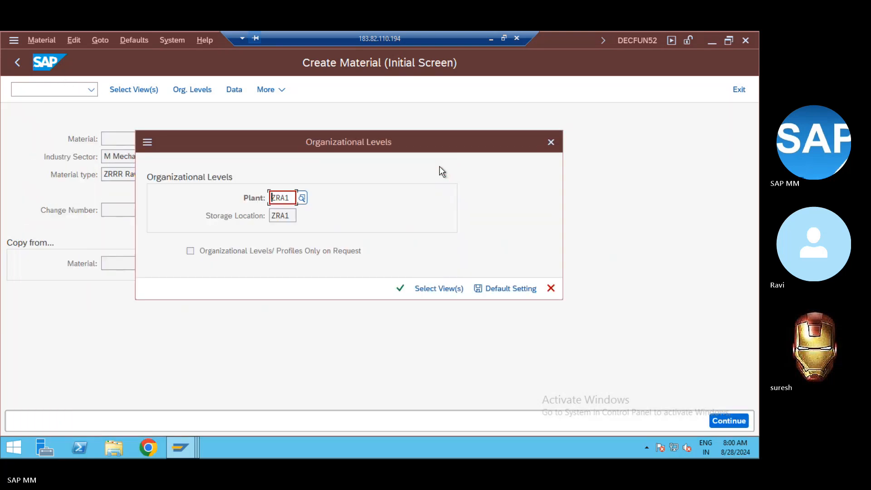
left_click_drag(488, 150, 392, 155)
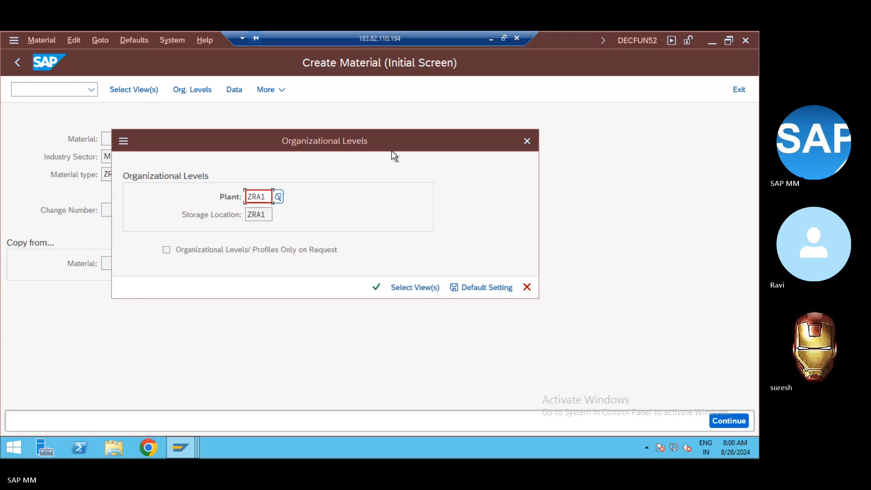
left_click(124, 141)
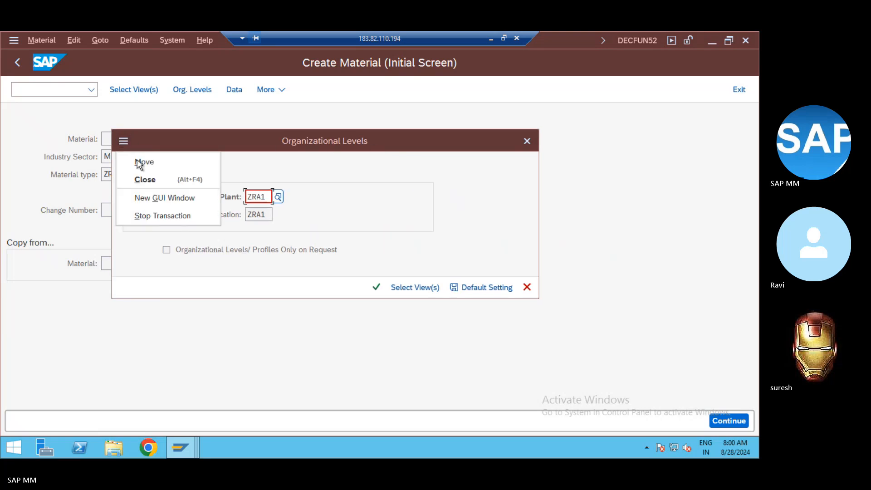
left_click(151, 196)
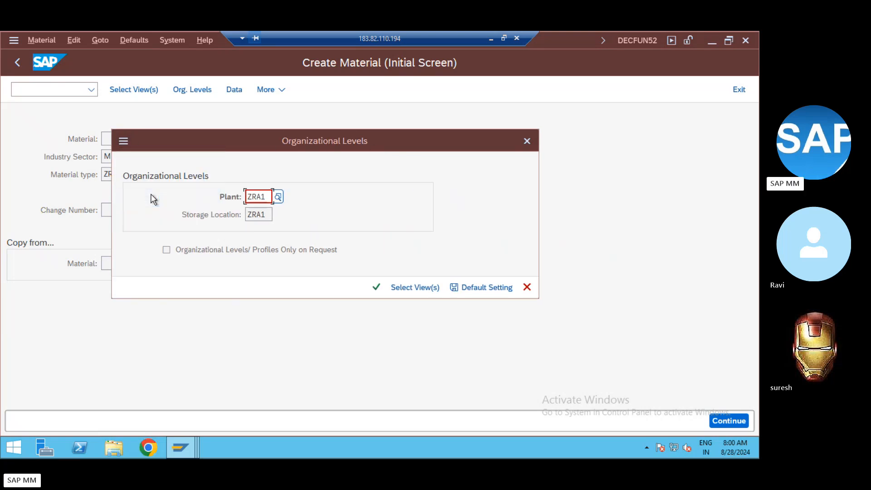
key("alt+Tab")
key("alt+Tab")
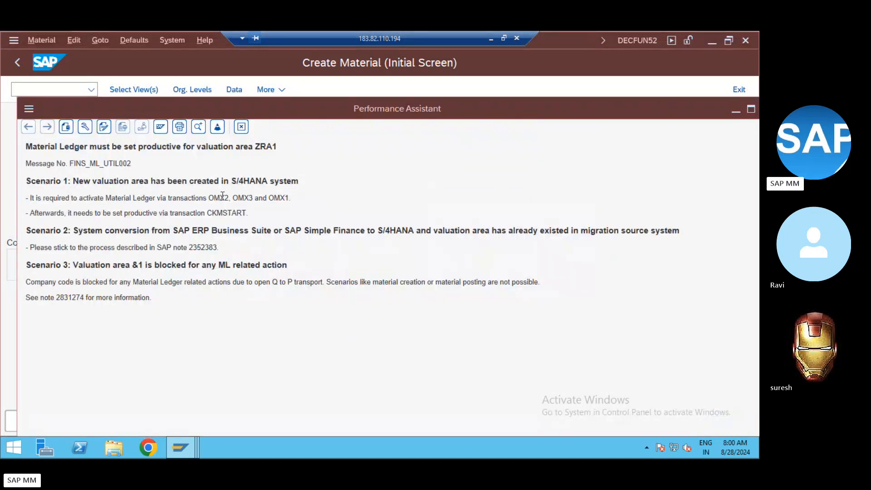
key("alt+Tab")
key("alt+Tab")
key("alt+Tab")
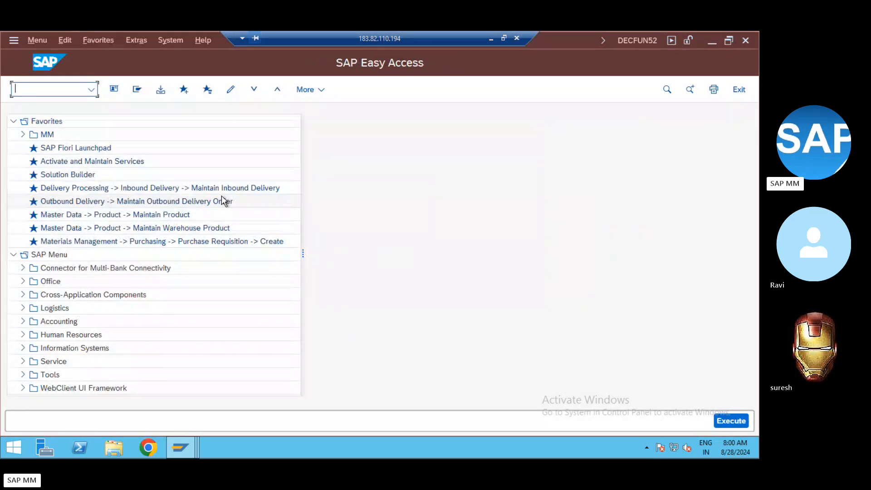
- Run transaction omx2, review the individual characteristics of material ledger type 0001, and leave the transaction
type("omx2")
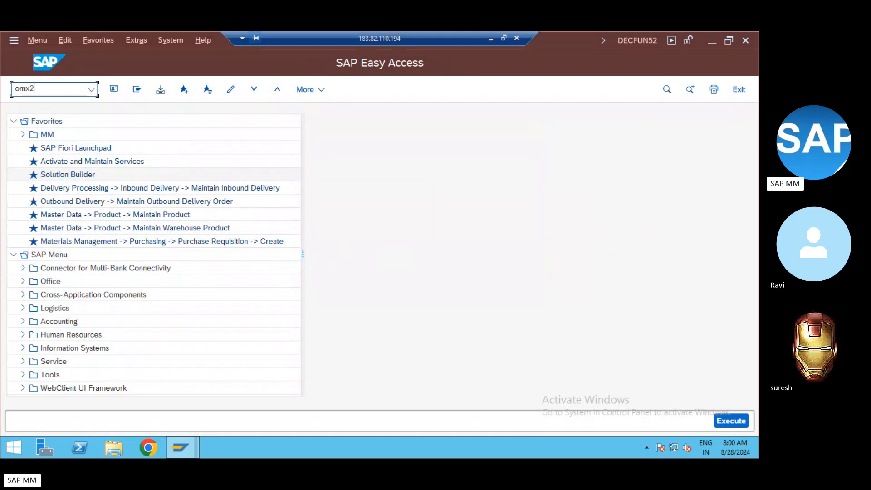
key("Return")
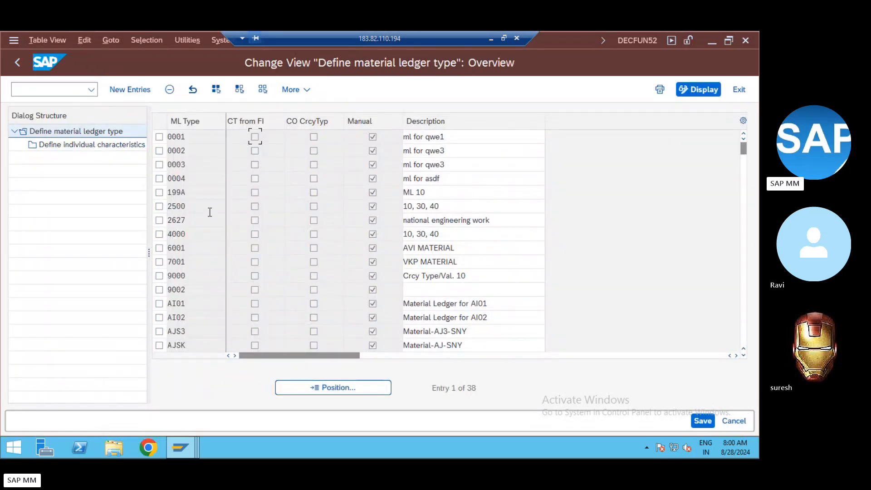
left_click(164, 137)
left_click(102, 148)
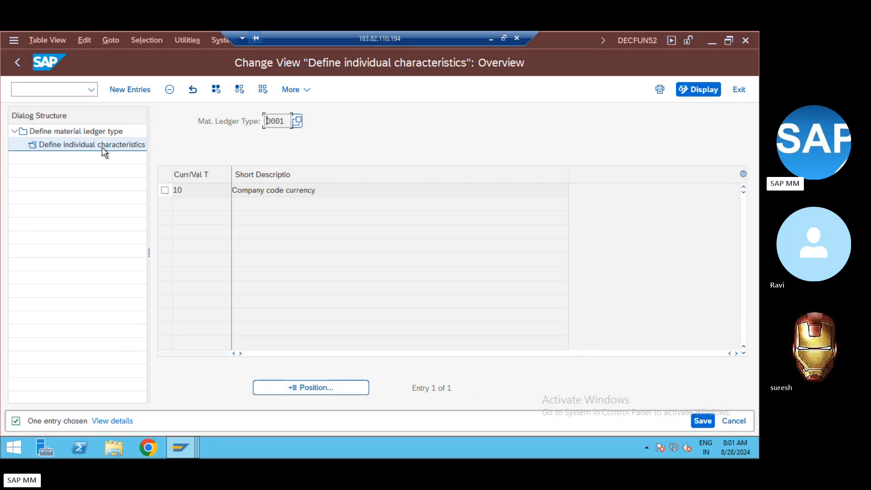
left_click(19, 66)
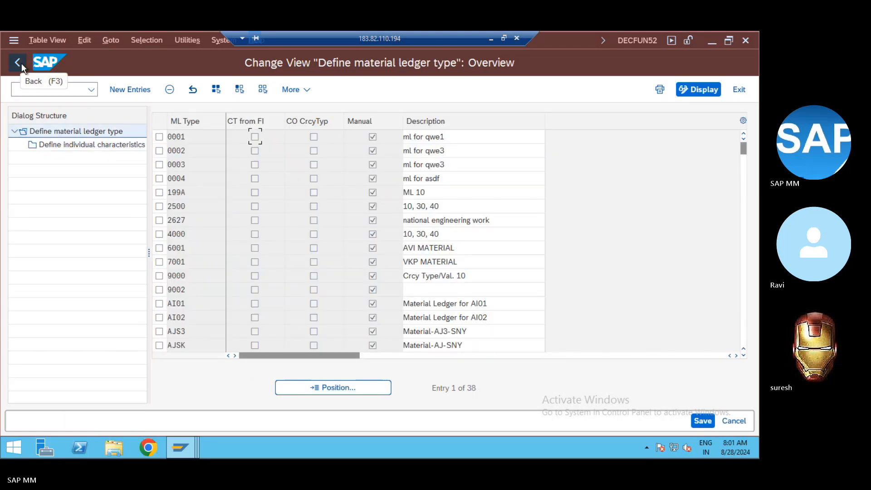
left_click(21, 63)
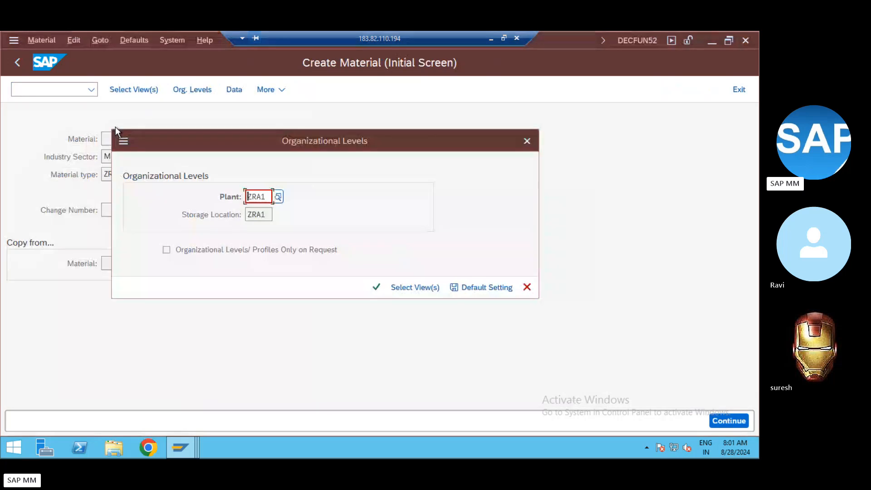
- Consult the material ledger error explanation again, and open the assignment of ledger types to valuation areas with transaction OMX3
key("Return")
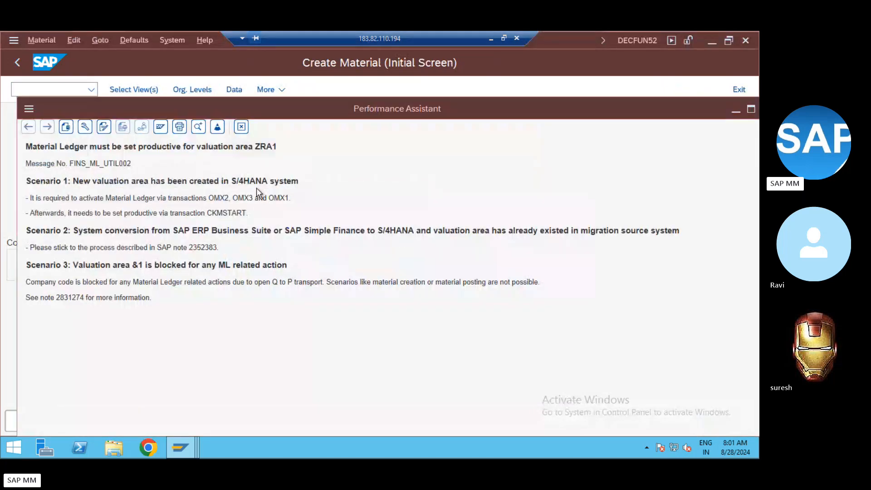
left_click(241, 126)
key("alt+Tab")
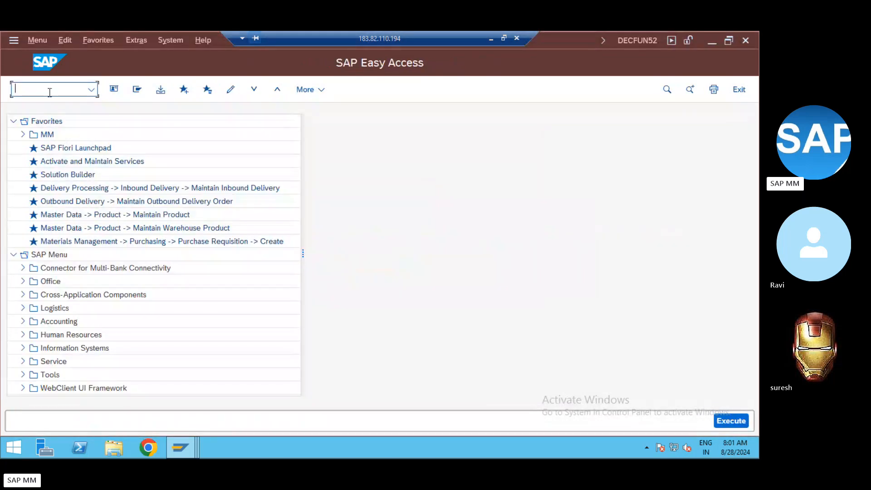
type("omx2")
key("Return")
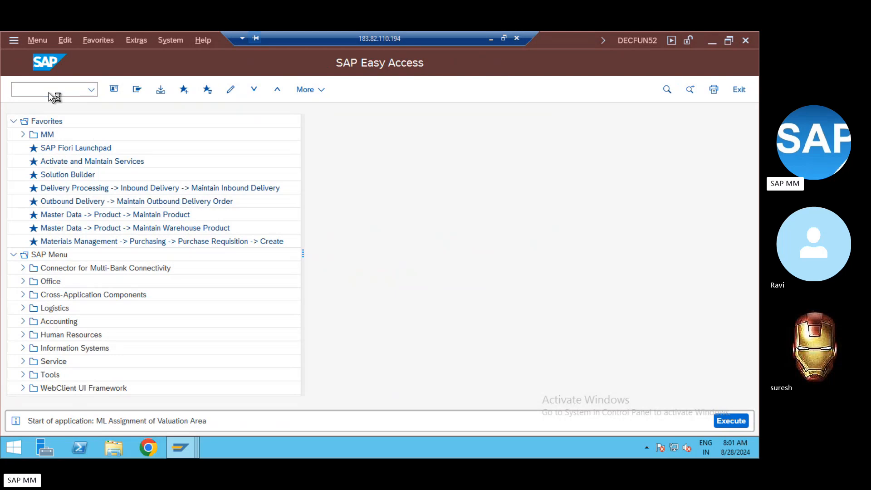
- Locate valuation area ZRA1 in the assignment list and review the material ledger types assigned to it and its neighbouring entries
left_click(45, 151)
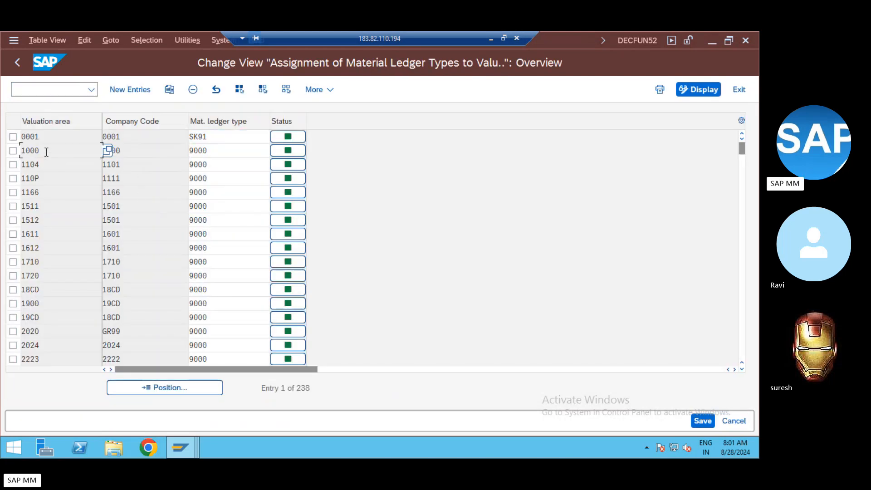
left_click(212, 194)
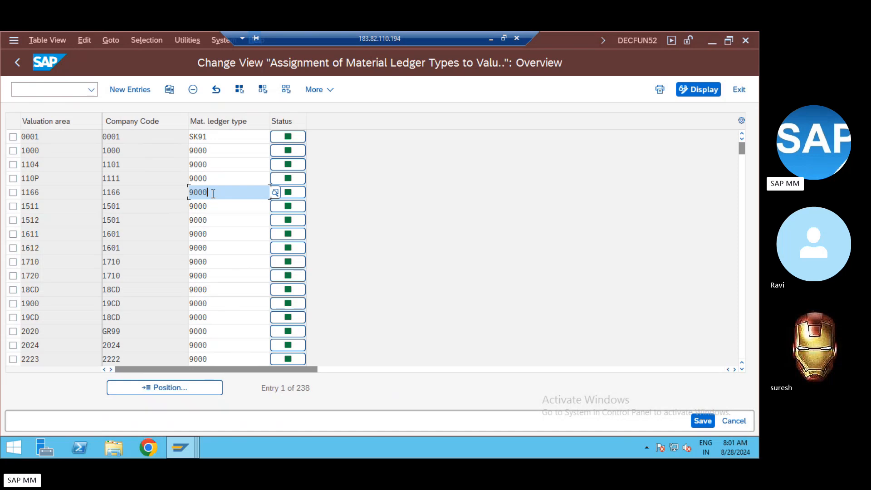
left_click(172, 389)
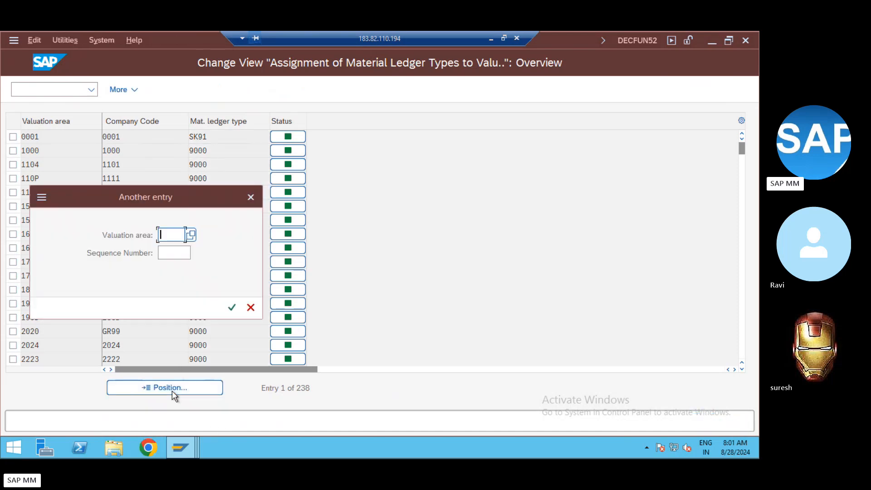
type("zr")
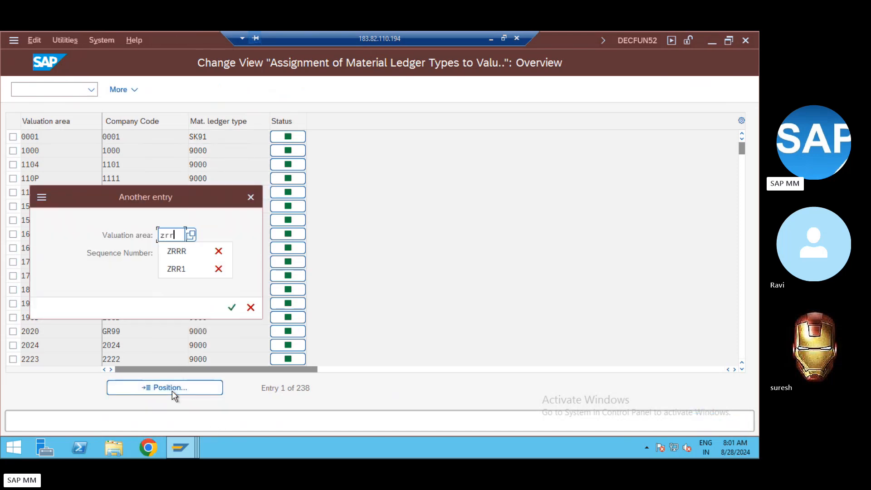
type("a1")
key("Return")
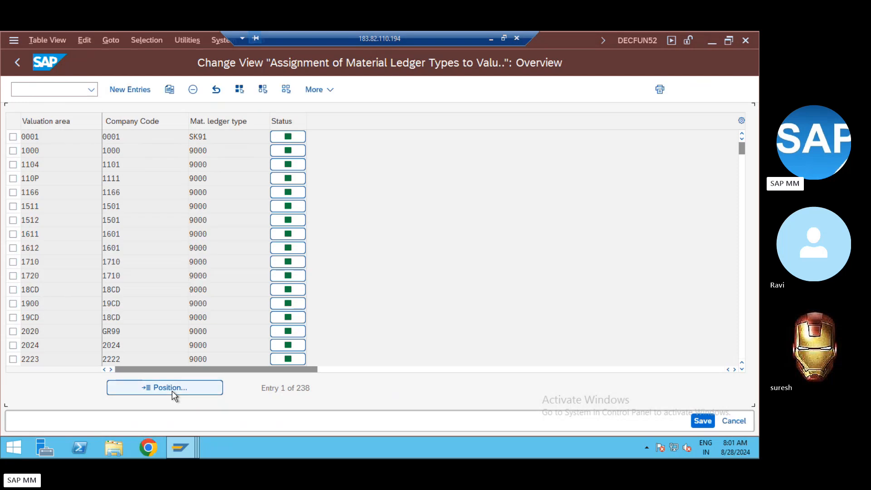
left_click(214, 151)
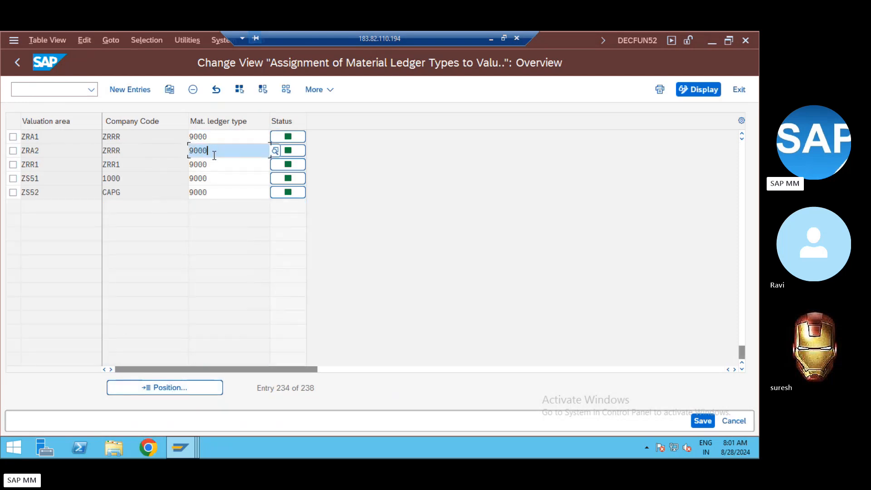
left_click(213, 162)
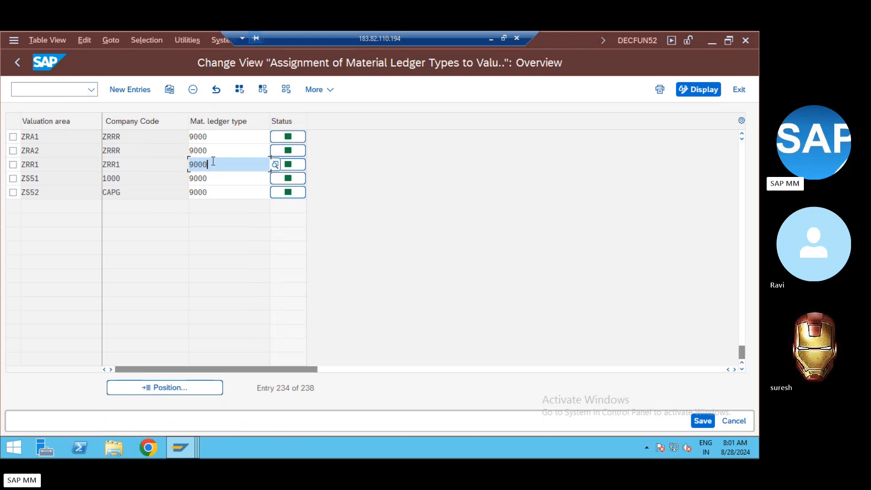
left_click(13, 137)
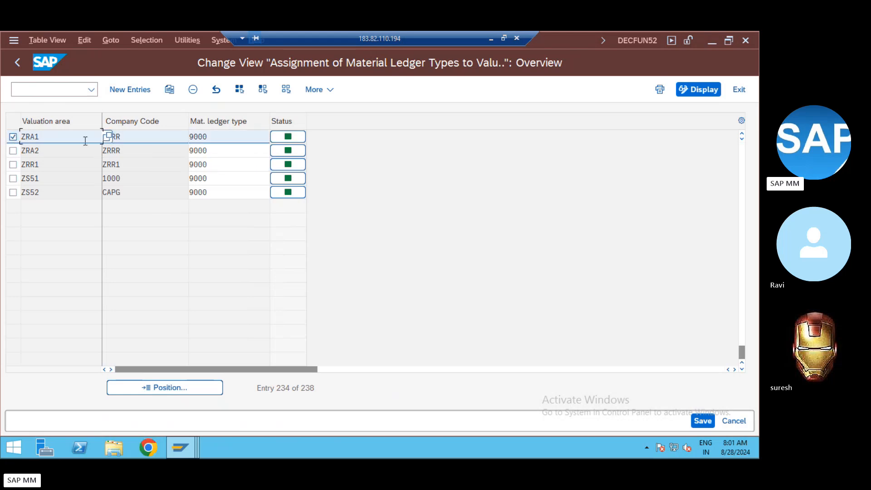
left_click(13, 137)
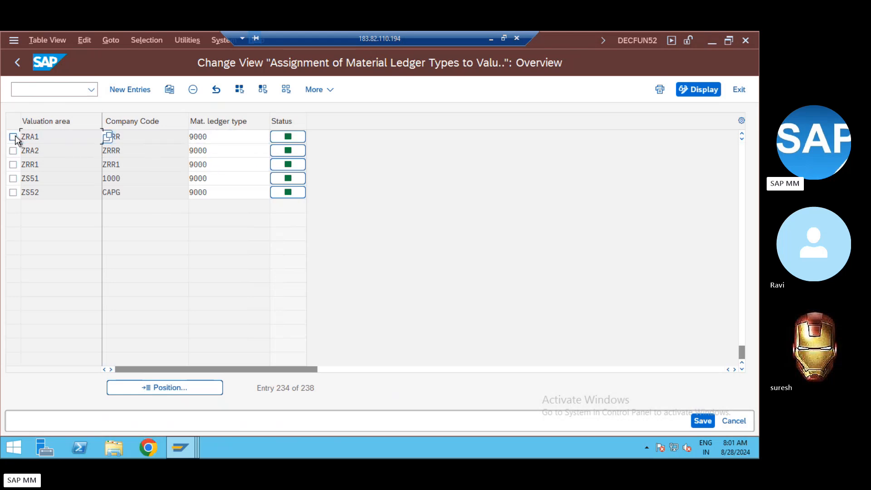
- Recheck the material ledger error explanation for the following transaction, and open the material ledger activation with transaction OMX1
key("alt+Tab")
key("alt+Tab")
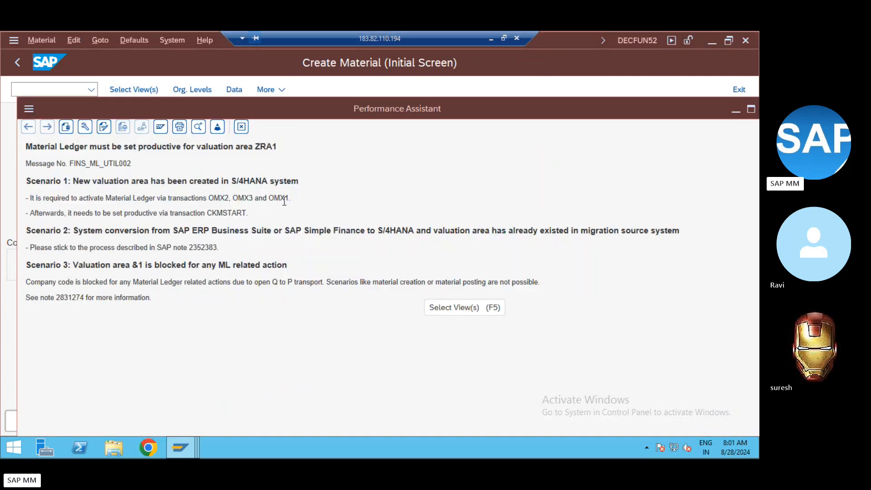
key("alt+Tab")
key("alt+Tab")
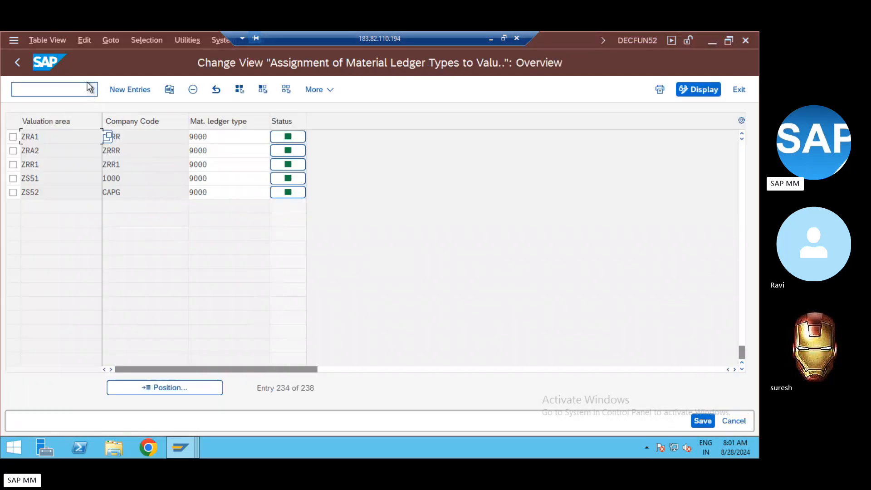
left_click(15, 89)
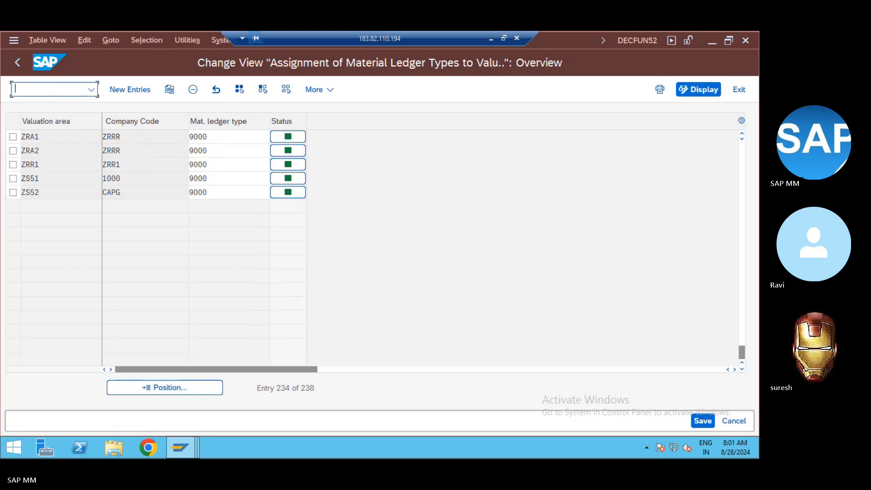
type("/nomx1")
key("Return")
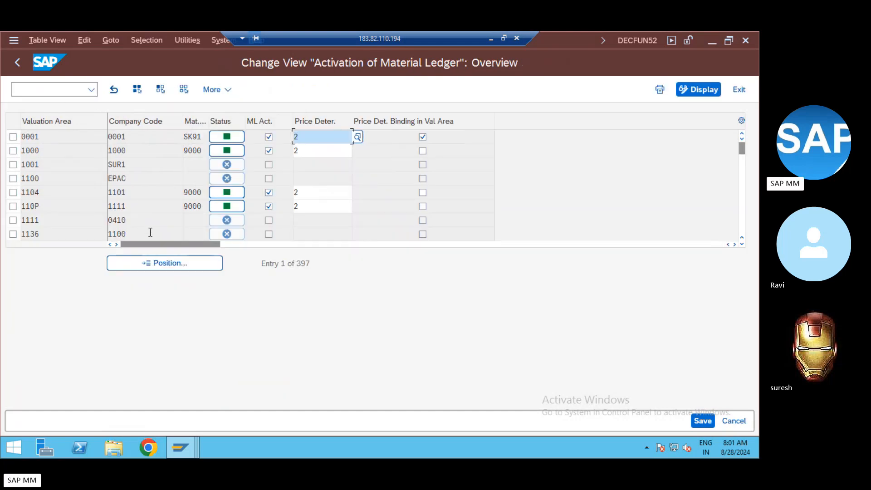
- Locate valuation area ZRA1 in the activation list and mark the material ledger as active for ZRA1, ZRA2 and ZRR1
left_click(147, 265)
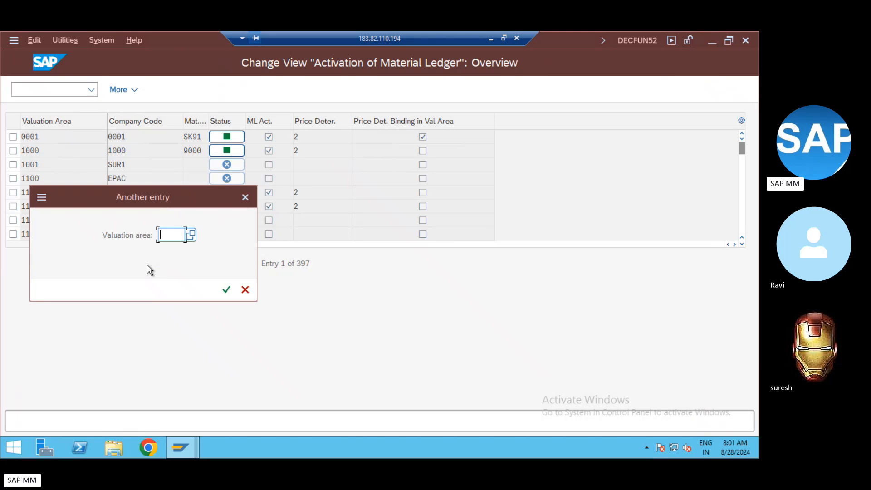
type("ZRA1")
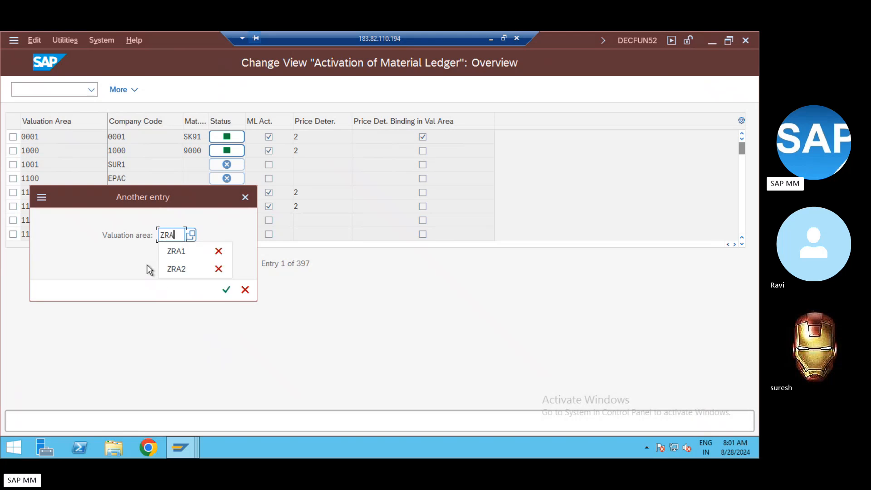
key("Return")
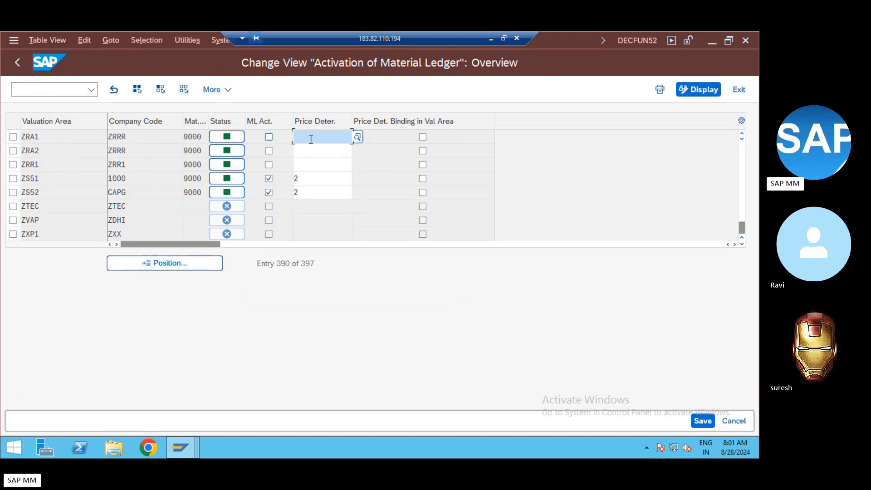
left_click(269, 137)
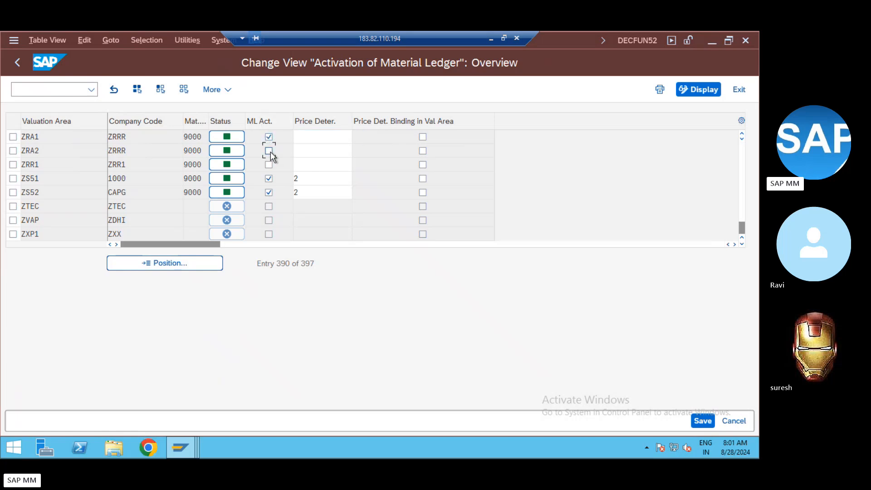
left_click(269, 165)
- Set price determination 2 (Transaction-Based) for valuation areas ZRA1, ZRA2 and ZRR1, and save the activation
left_click(325, 136)
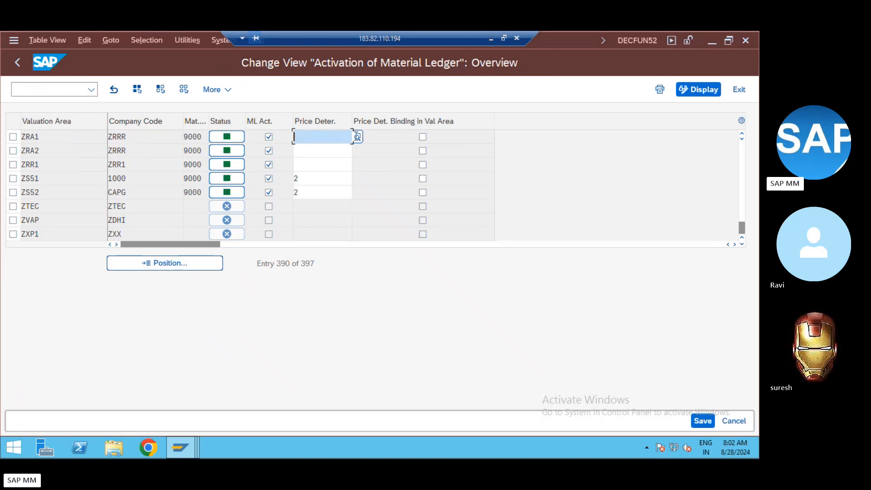
left_click(362, 136)
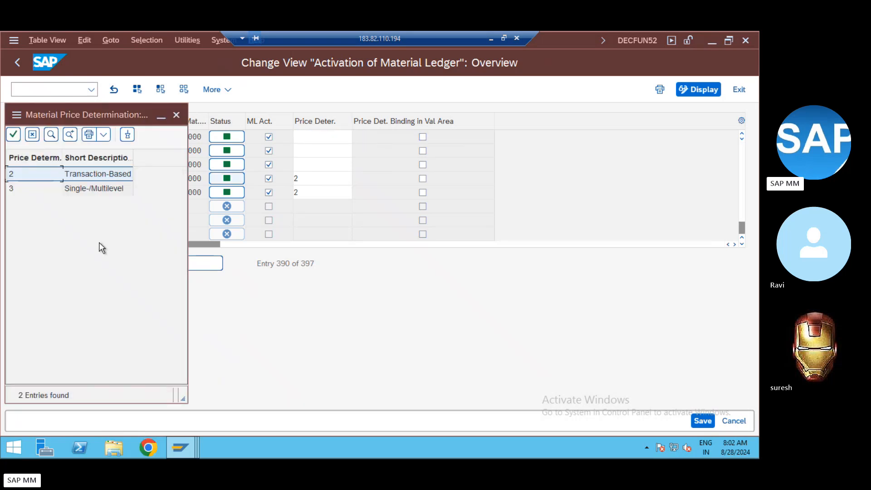
double_click(90, 171)
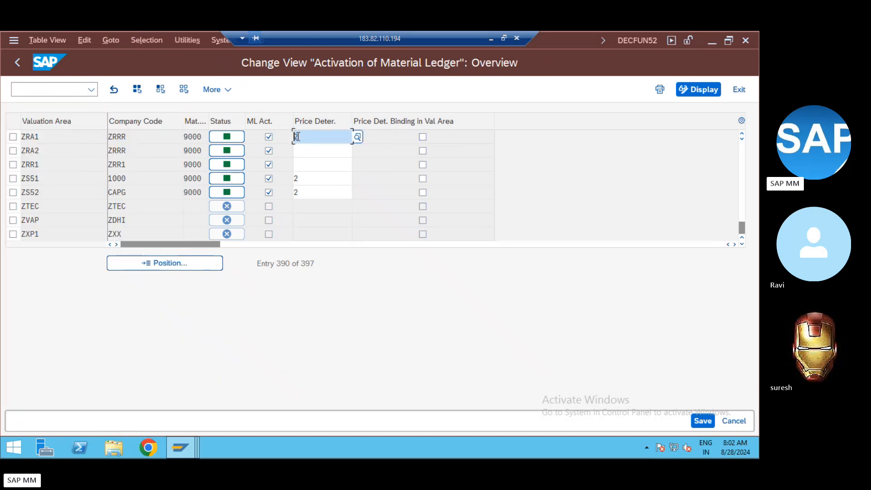
left_click(301, 152)
type("2")
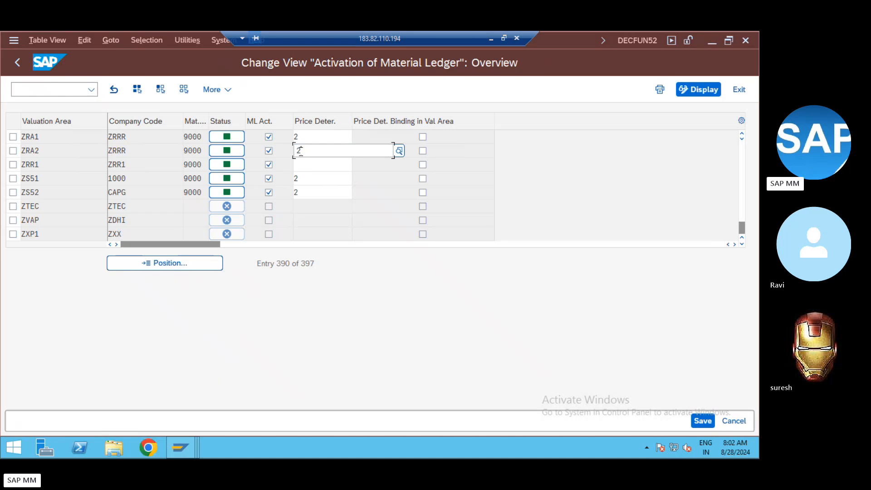
key("Return")
left_click(302, 164)
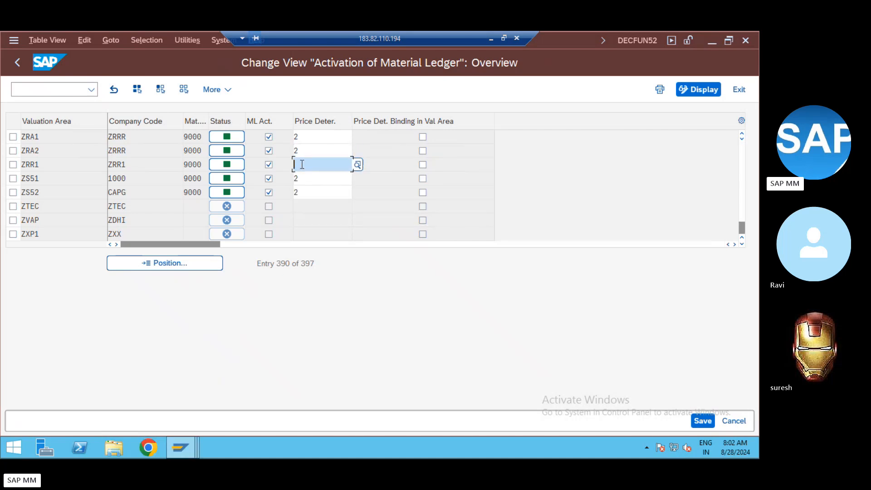
type("2")
key("Return")
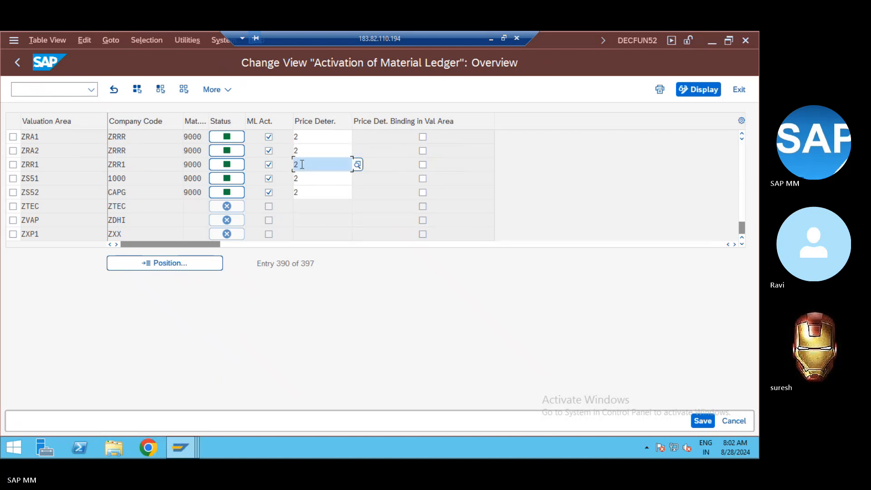
key("ctrl+s")
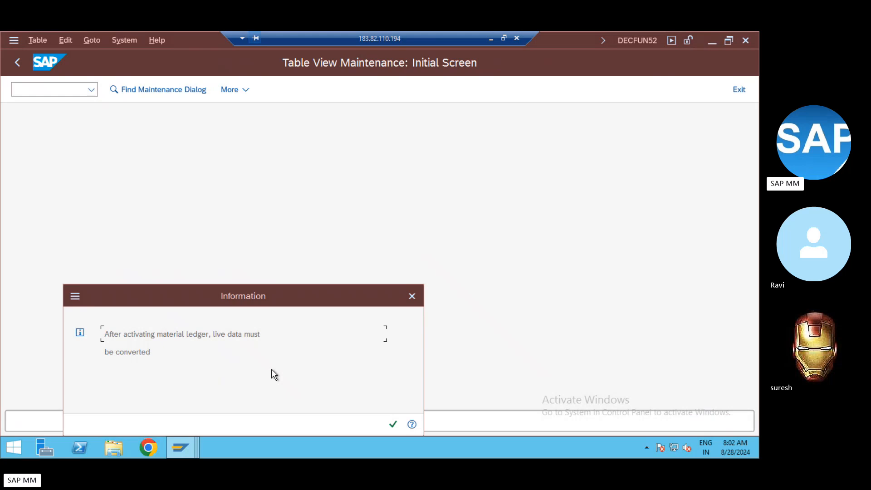
key("Return")
key("Return")
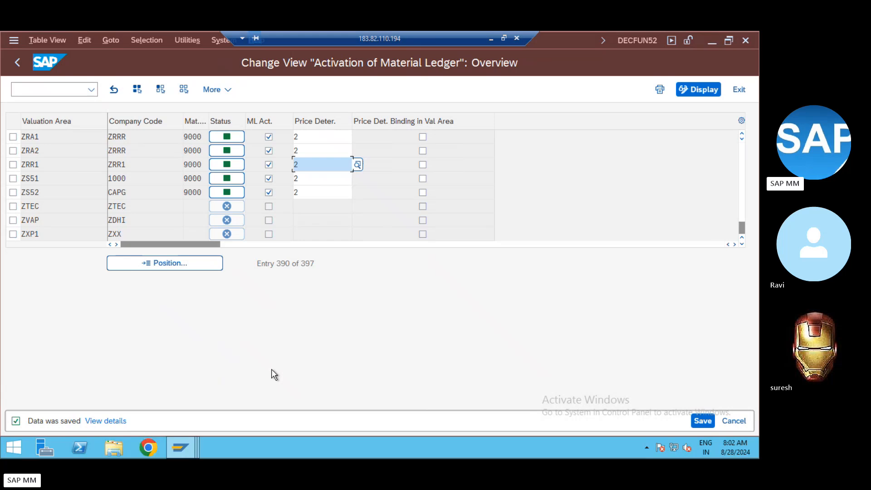
- Consult the material ledger error explanation for the remaining transaction, and open the production startup with transaction CKMSTART
key("alt+Tab")
key("alt+Tab")
key("alt+Tab")
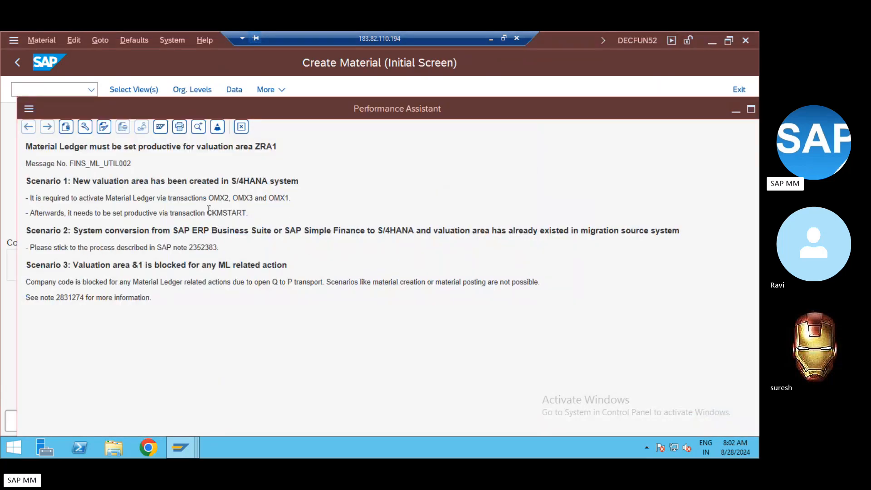
key("alt+Tab")
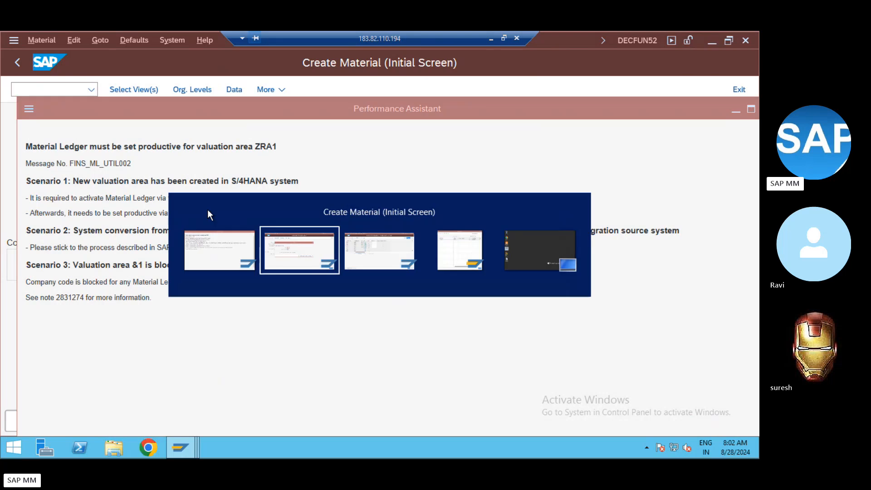
key("alt+Tab")
key("alt+Tab")
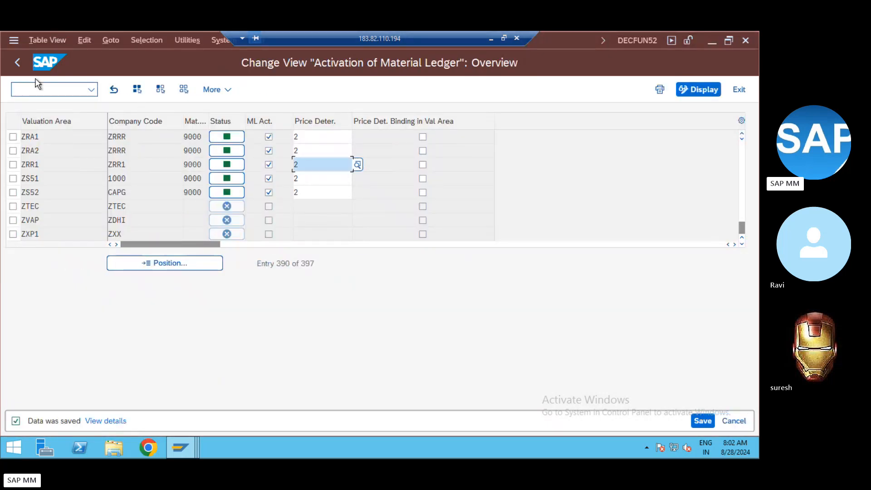
left_click(17, 88)
type("/n")
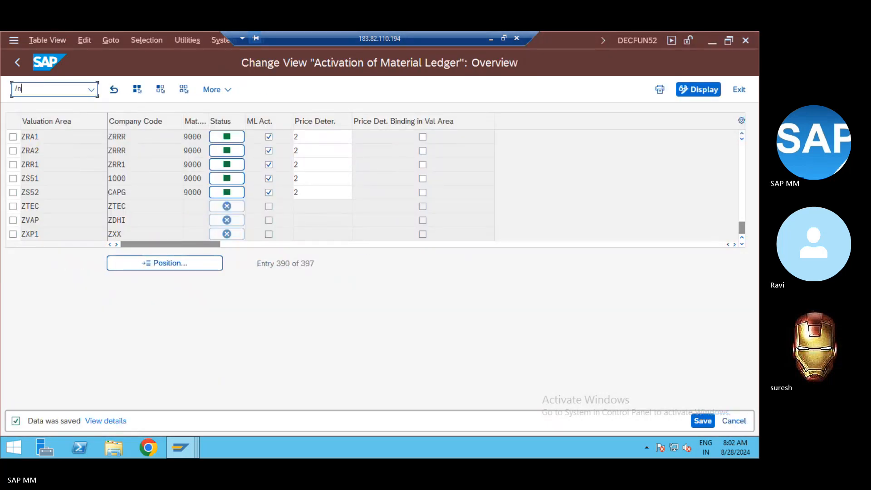
type("ckm start")
key("Return")
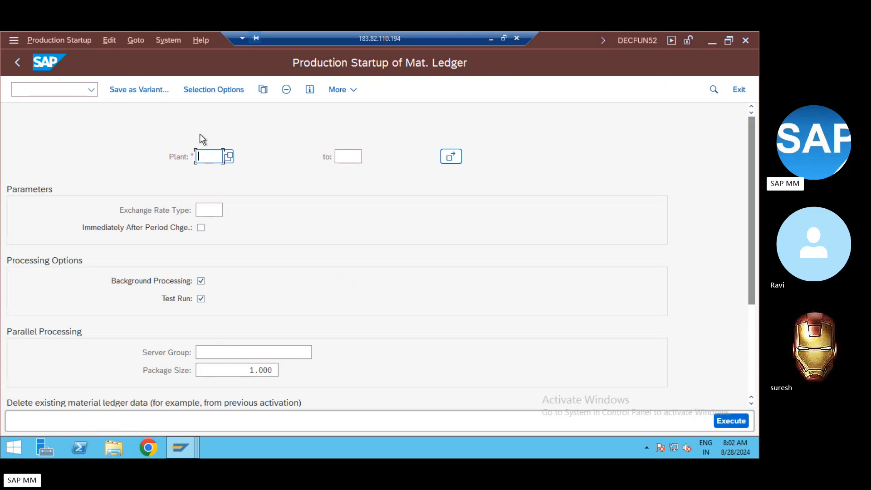
- Select plants ZRA1, ZRA2 and ZRR1 as single values for the material ledger production startup
type("ZRA1")
key("Tab")
key("Tab")
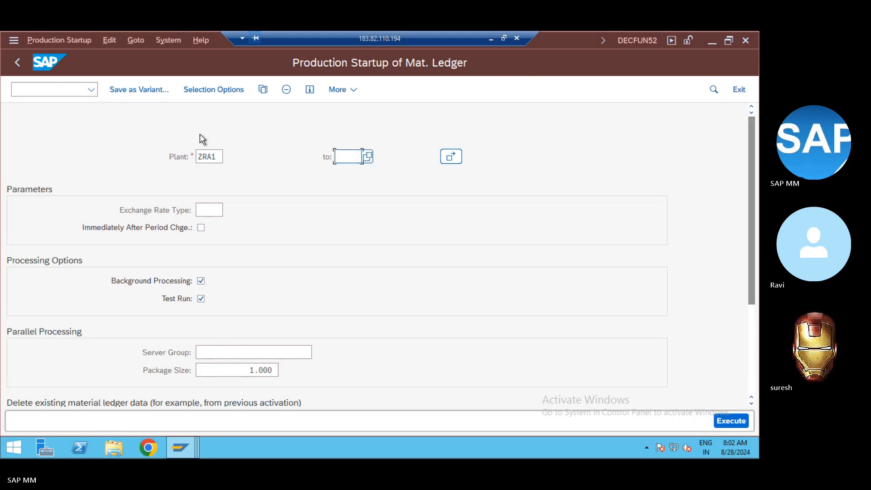
key("Return")
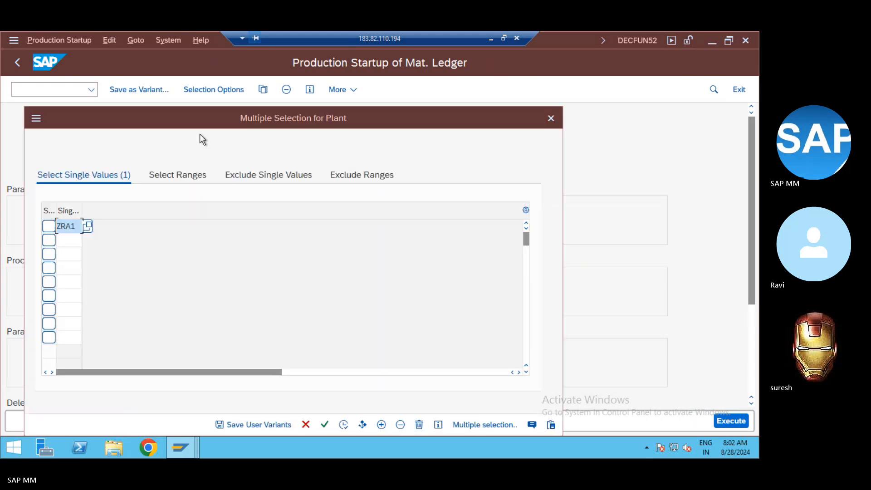
type("Z")
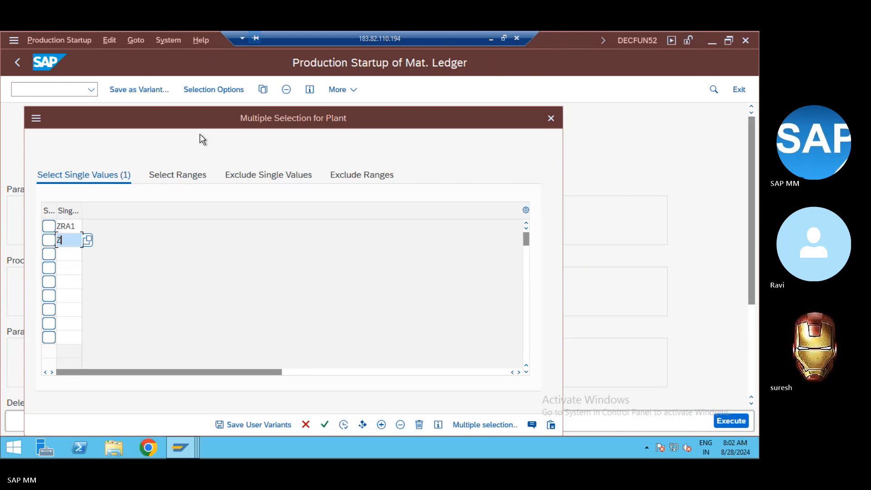
type("RA2")
key("Down")
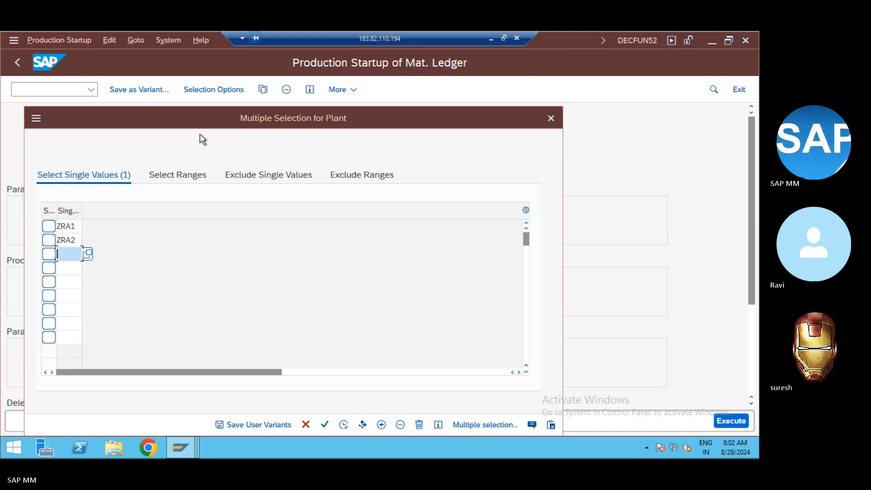
type("ZRR1")
left_click(343, 426)
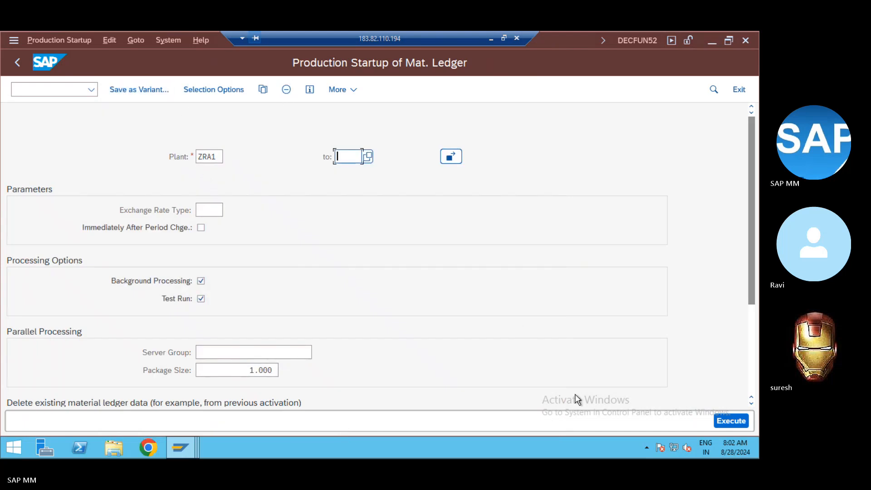
- Schedule the material ledger production startup as a background test run with the default job and print parameters, and return to the SAP Easy Access screen
left_click(735, 422)
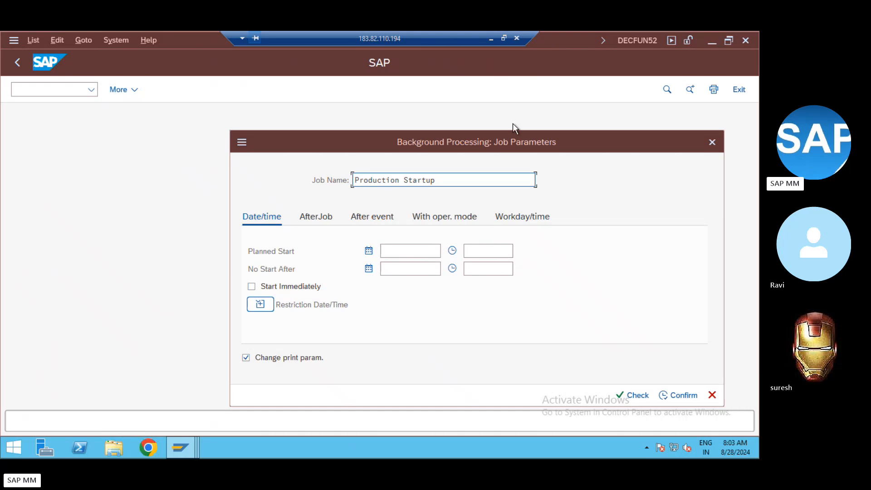
left_click(631, 395)
left_click(665, 394)
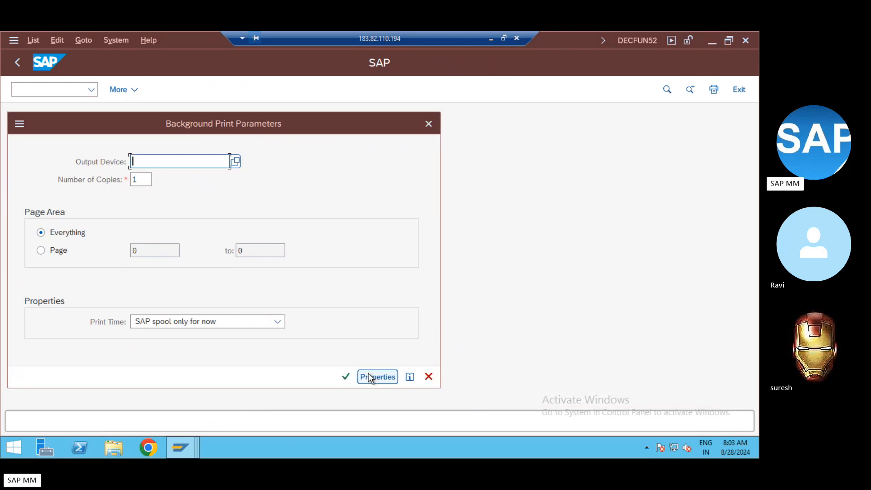
left_click(346, 377)
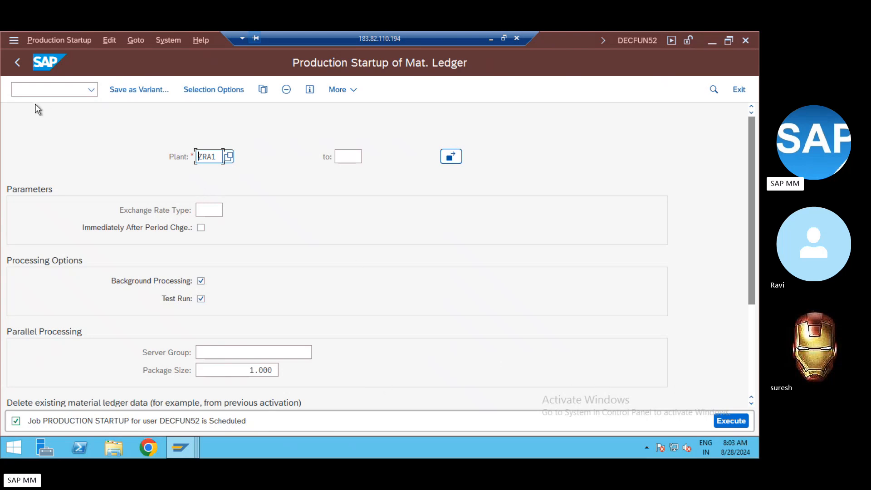
left_click(16, 64)
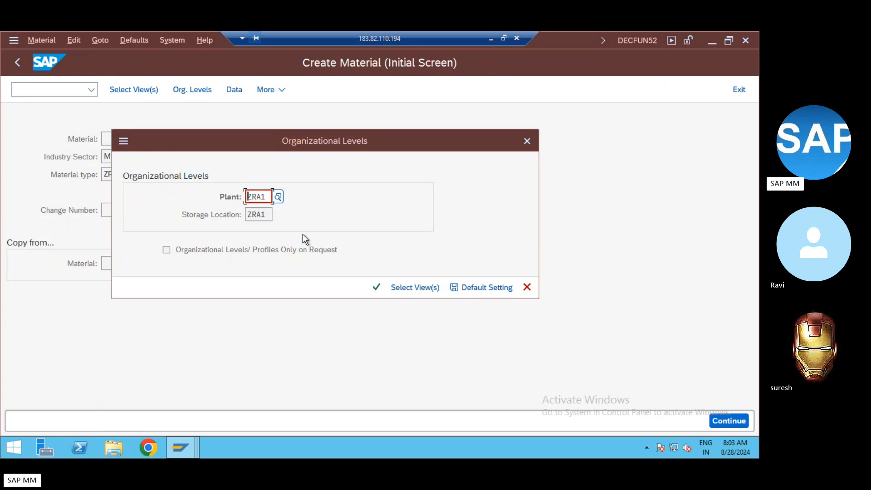
key("Escape")
key("Escape")
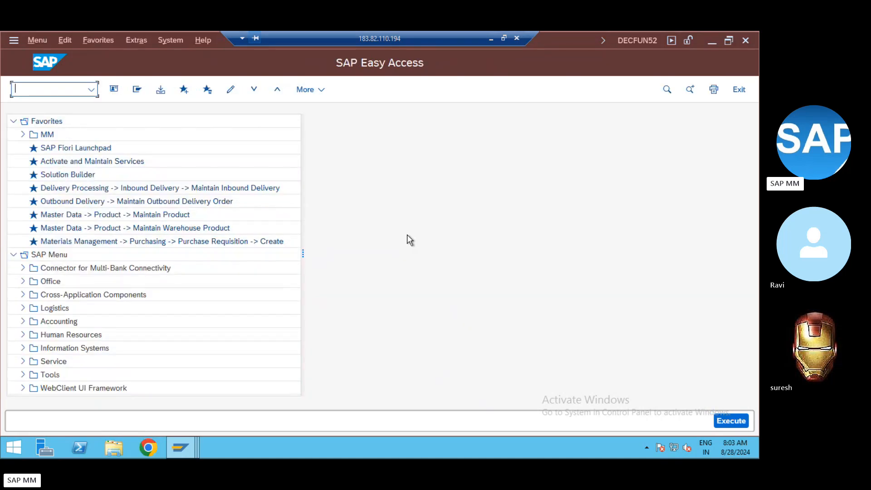
- Review the explanation of the material ledger error for valuation area ZRA1 and close it
key("alt+Tab")
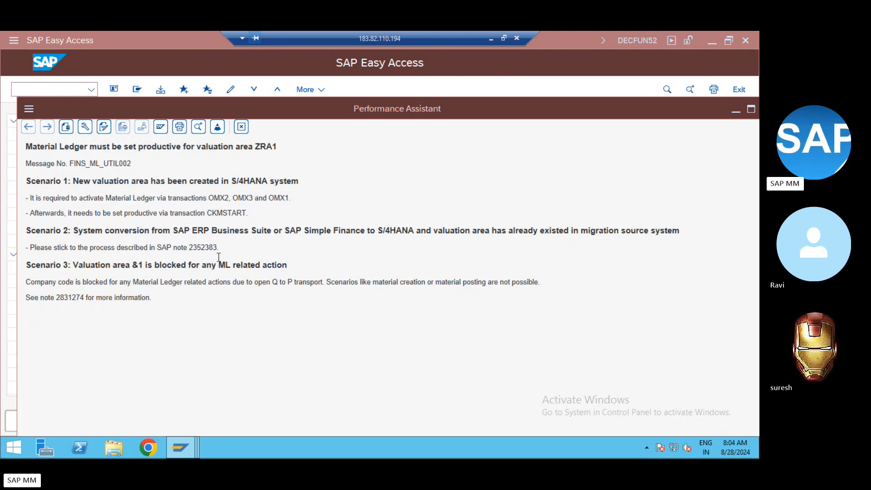
double_click(240, 118)
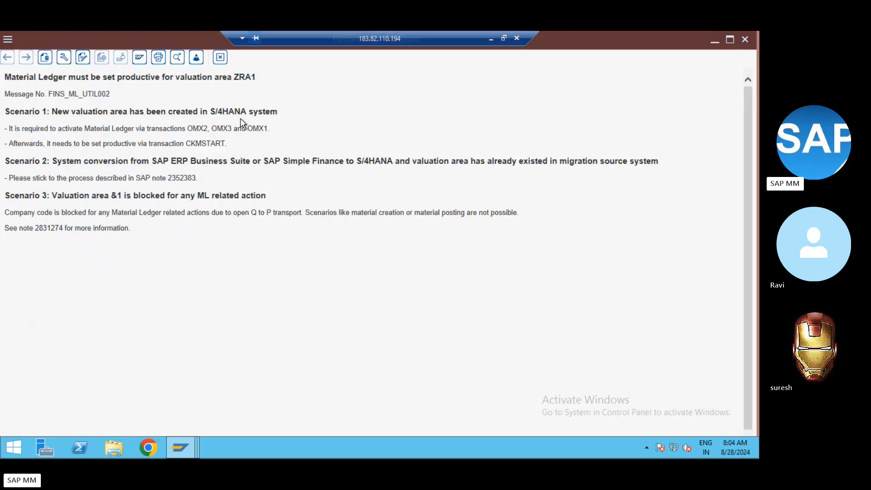
left_click(222, 64)
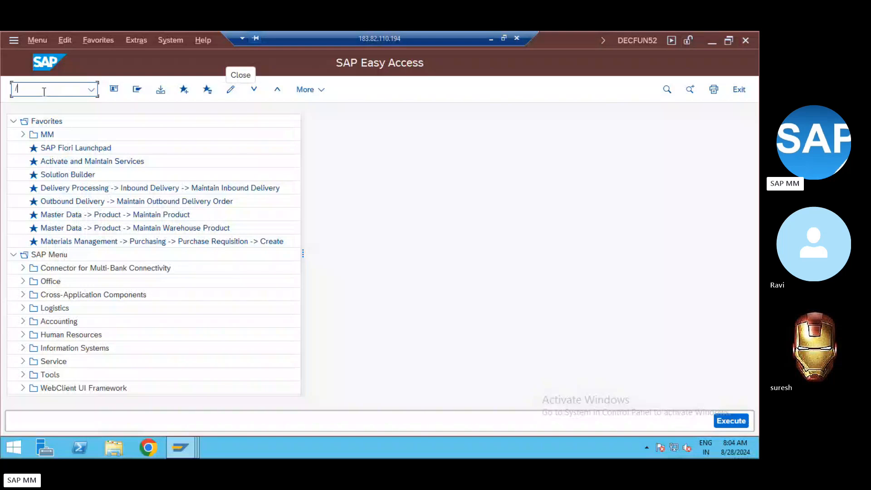
- Start a ZRRR raw material in MM01 with views Basic Data 1 and 2, Purchasing, General Plant Data / Storage 1 and 2, and Accounting 1 and 2
type("nmm01")
key("Return")
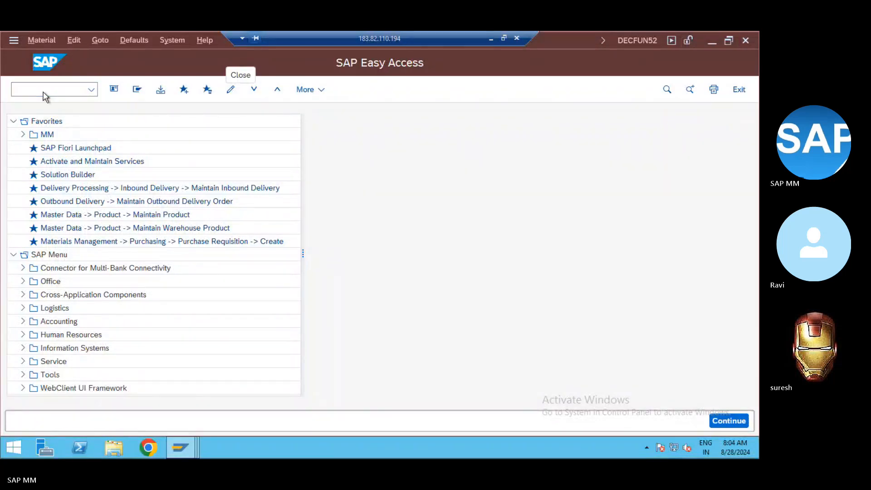
key("Return")
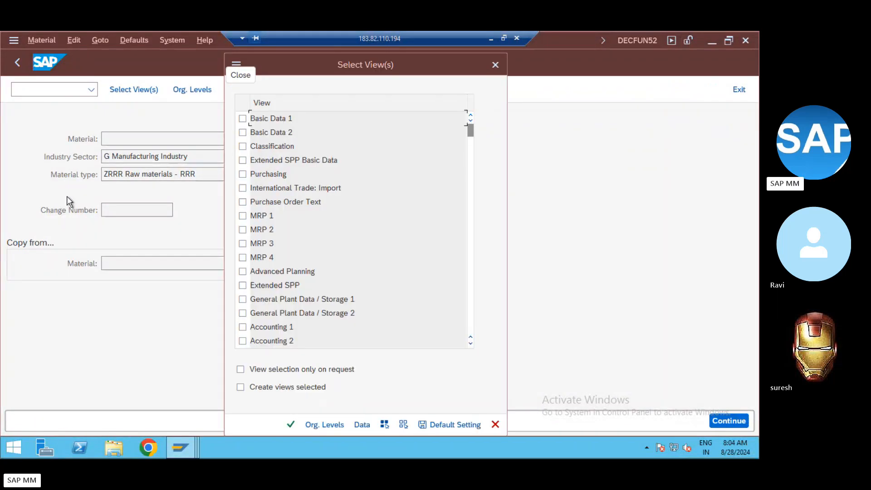
left_click(242, 119)
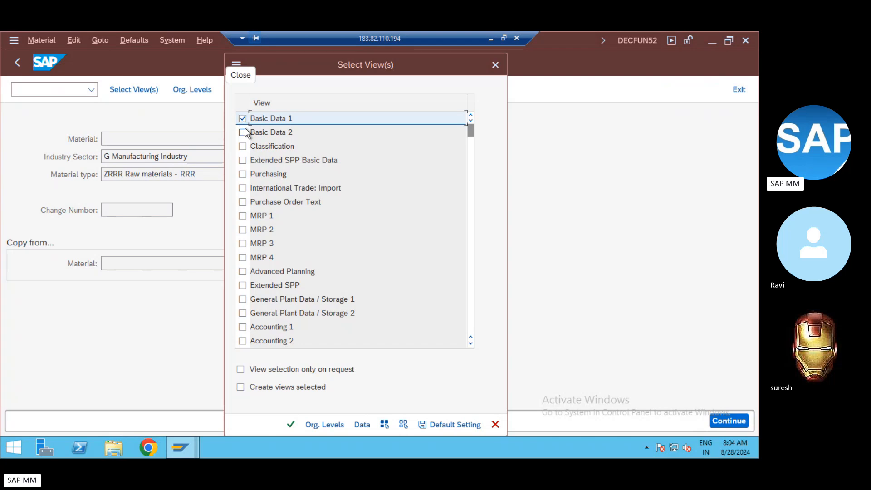
left_click(243, 132)
left_click(242, 175)
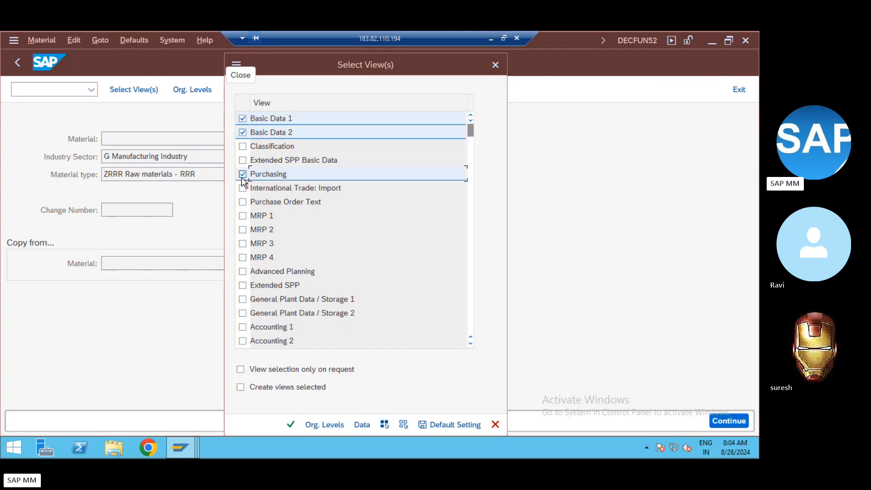
left_click(243, 299)
left_click(242, 327)
left_click(243, 313)
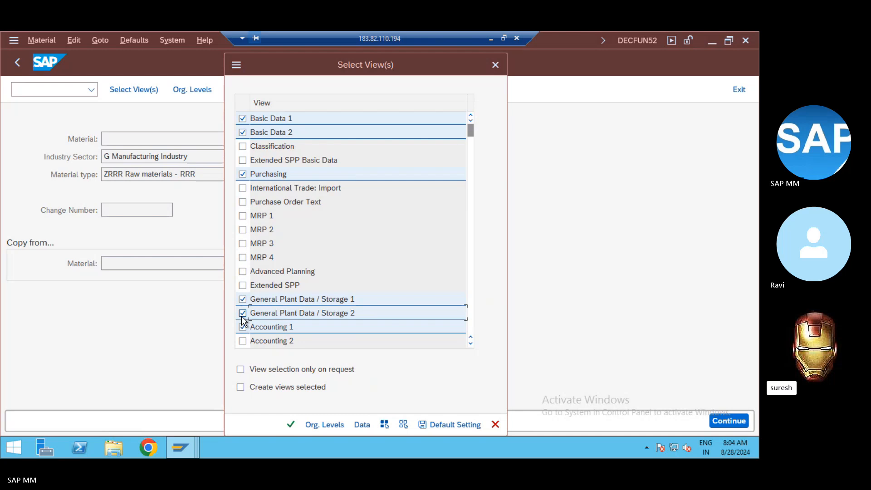
left_click(242, 341)
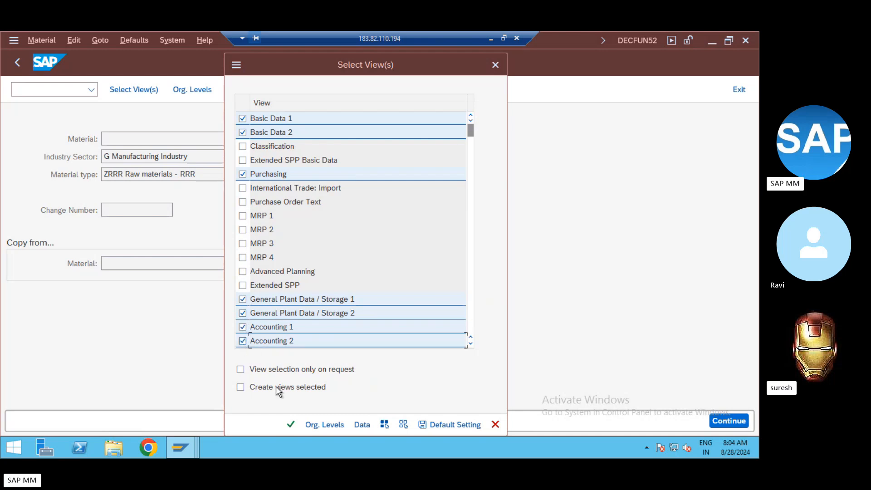
left_click(290, 425)
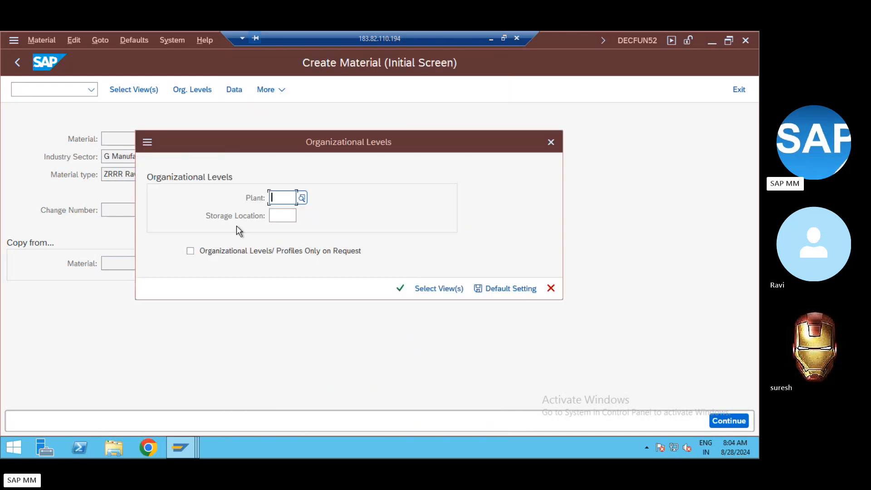
- Try to create the material for plant ZRA1 and storage location ZRA1, and leave the material creation
key("Down")
key("Return")
key("Tab")
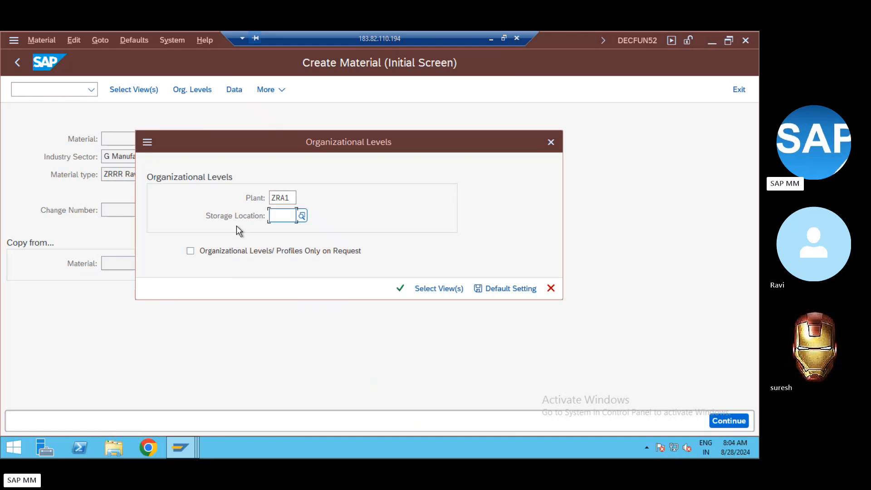
key("Down")
key("Return")
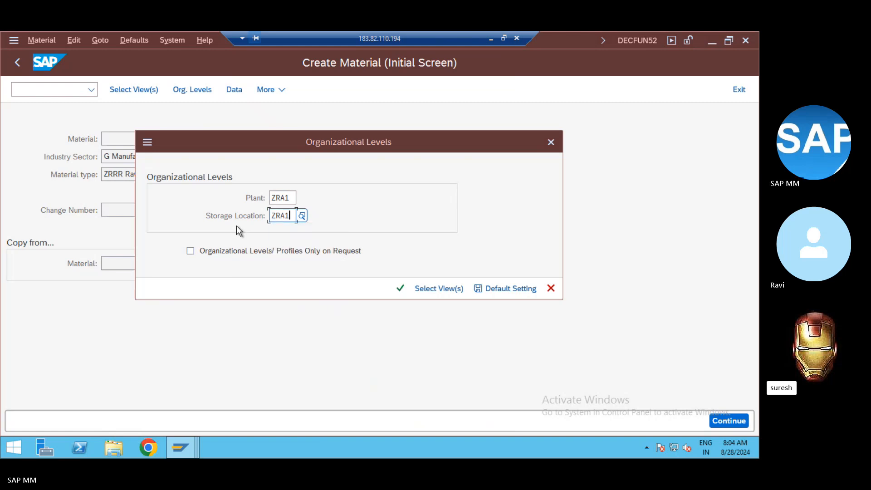
key("Return")
key("Return")
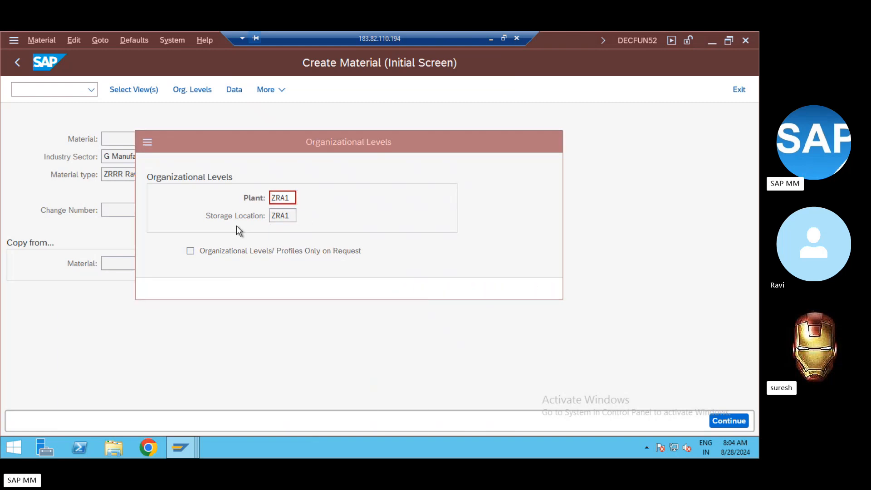
key("Return")
key("Return")
key("Escape")
key("Escape")
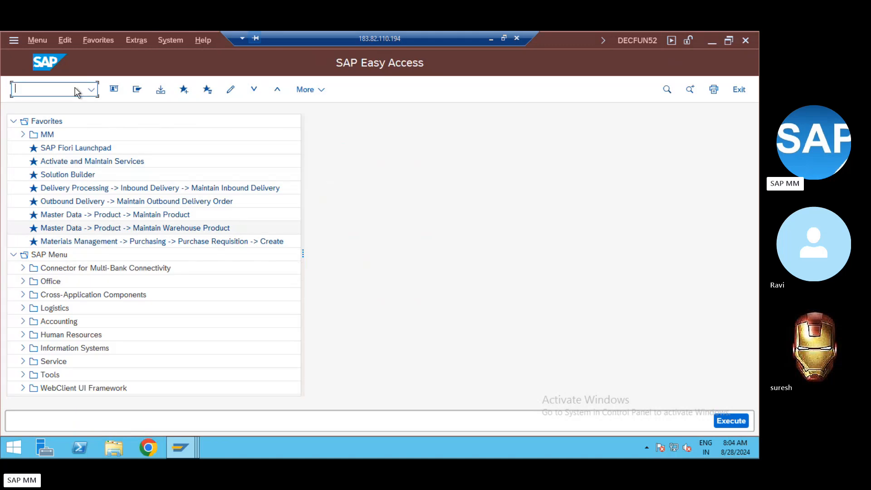
- Reopen the material ledger production startup with transaction CKMSTART and turn off the test run option
left_click(91, 90)
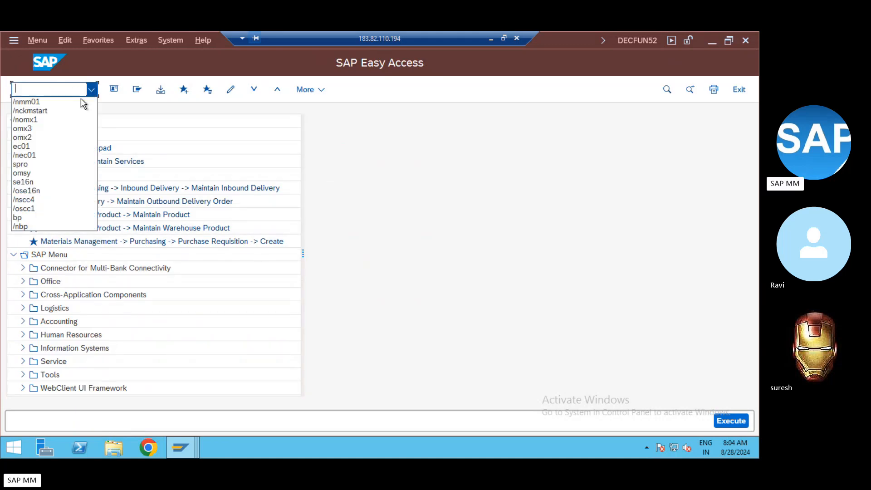
left_click(65, 112)
key("Return")
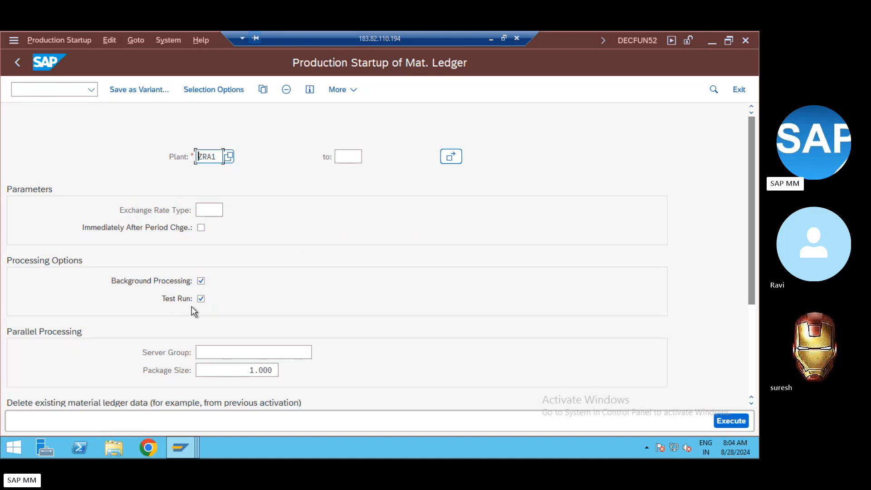
left_click(201, 299)
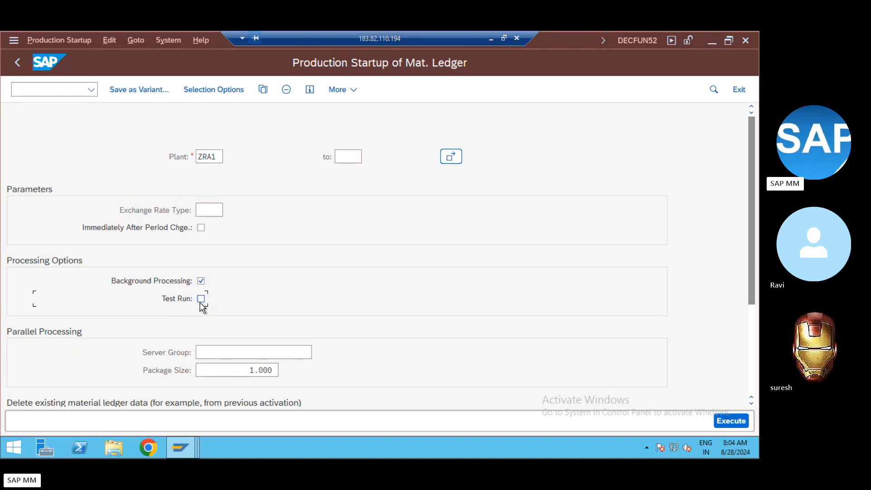
- Add plants ZRA2 and ZRR1 to ZRA1 as single values in the plant selection for the productive startup
left_click(451, 159)
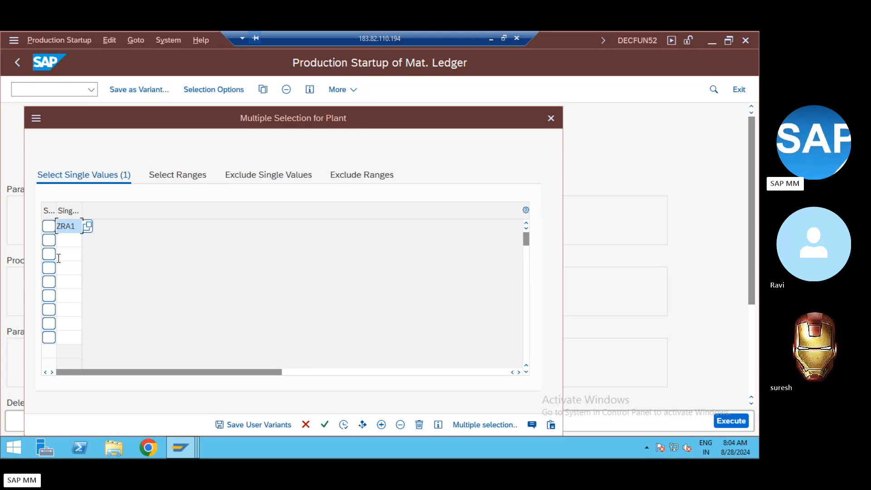
left_click(73, 241)
key("space")
key("Down")
key("Down")
key("Return")
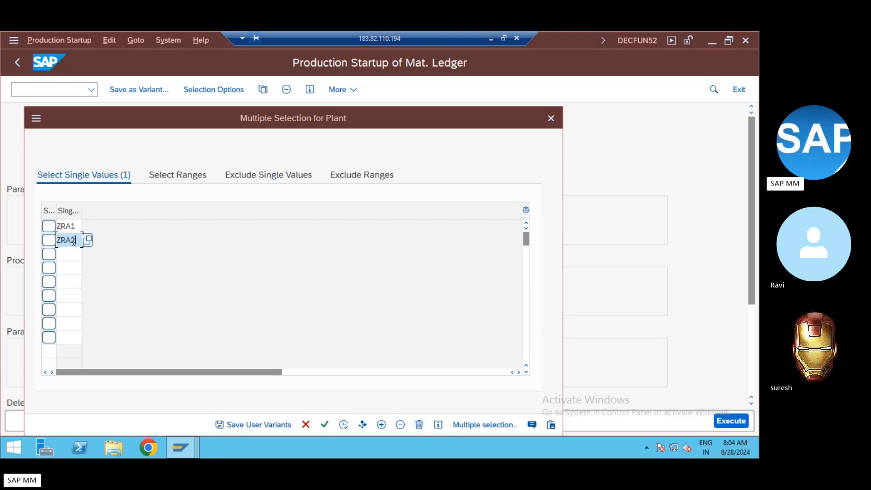
key("Down")
key("space")
key("Down")
key("Down")
key("Down")
key("Return")
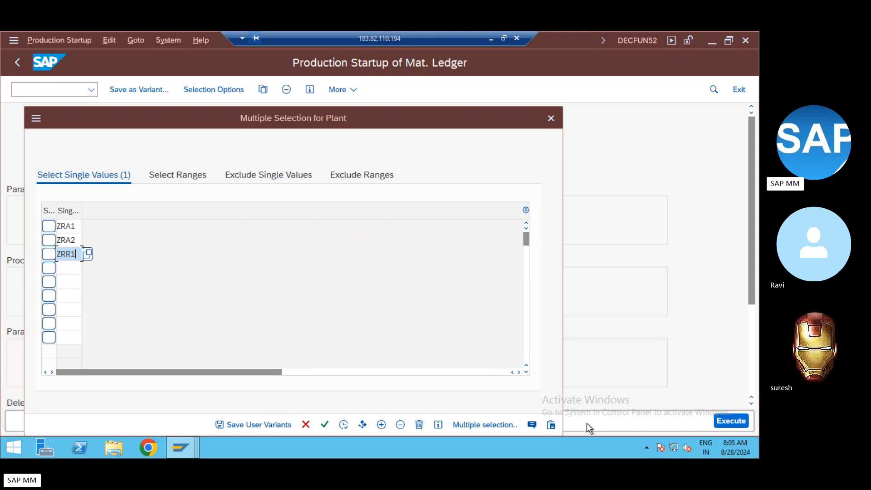
left_click(325, 424)
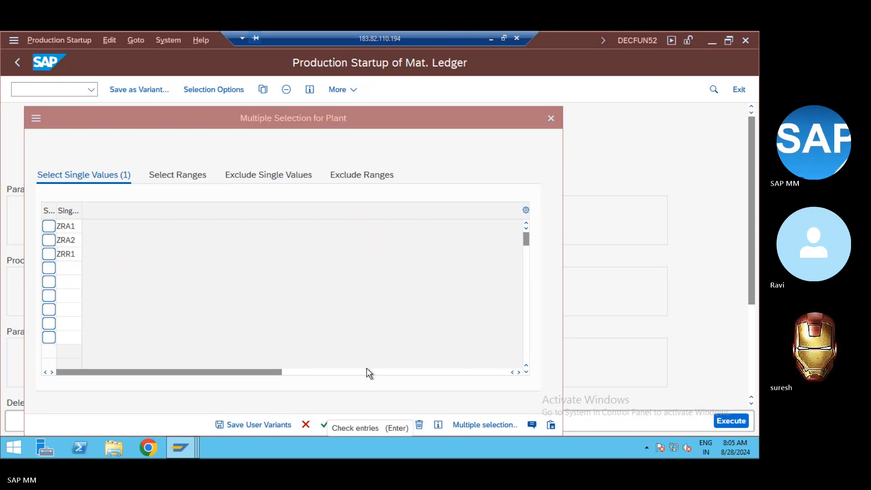
left_click(344, 426)
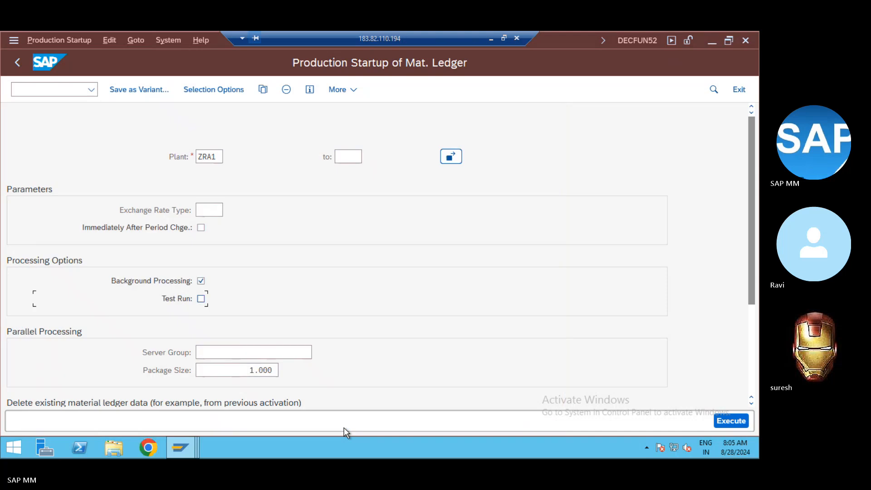
- Execute the production startup as a background job with the default job and print parameters, and check the scheduling message's details
left_click(742, 418)
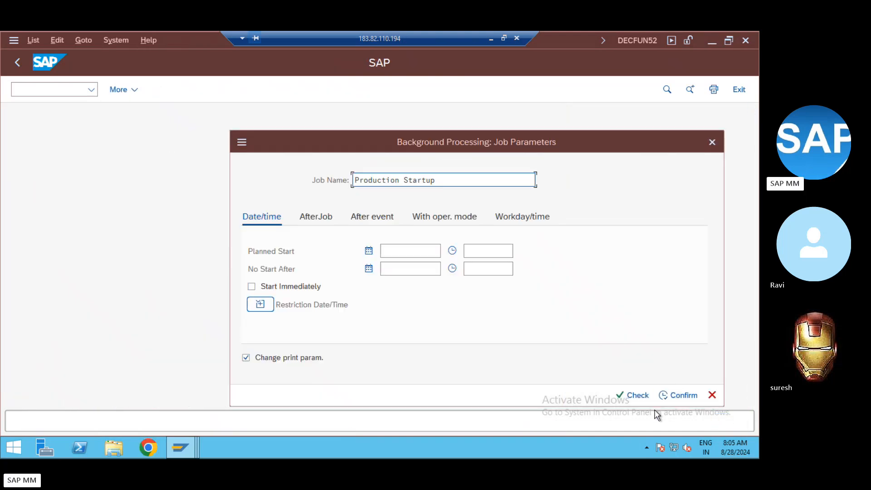
left_click(676, 398)
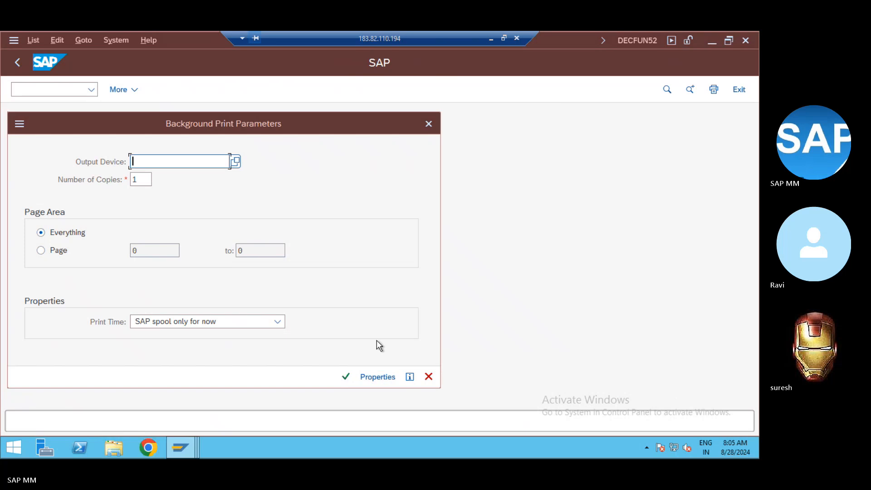
left_click(344, 379)
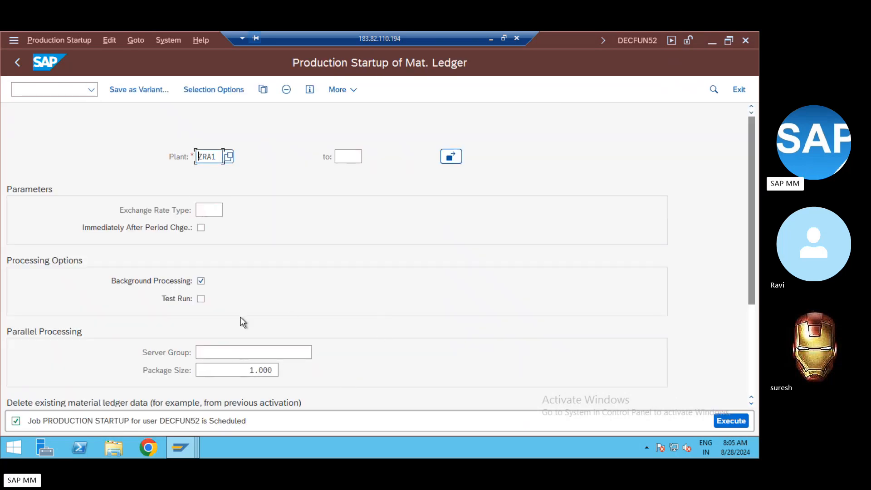
double_click(94, 422)
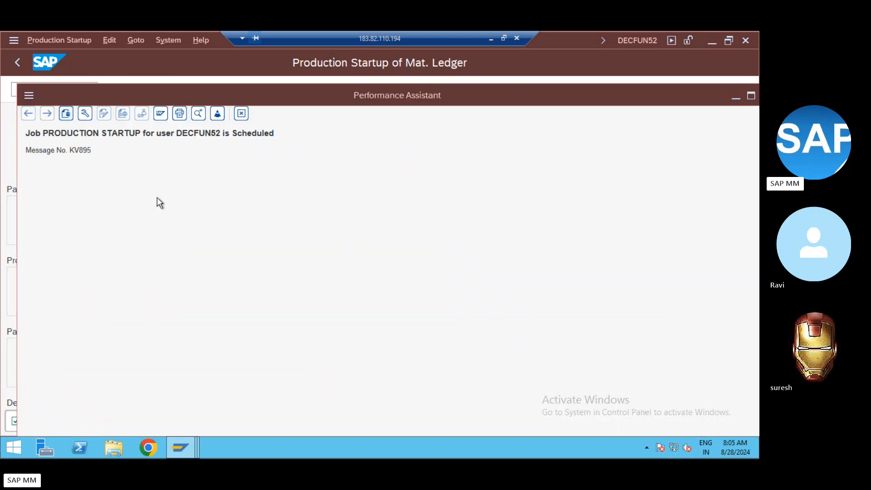
key("Escape")
- Open the Simple Job Selection and list the background jobs, including those with status Scheduled
left_click(52, 87)
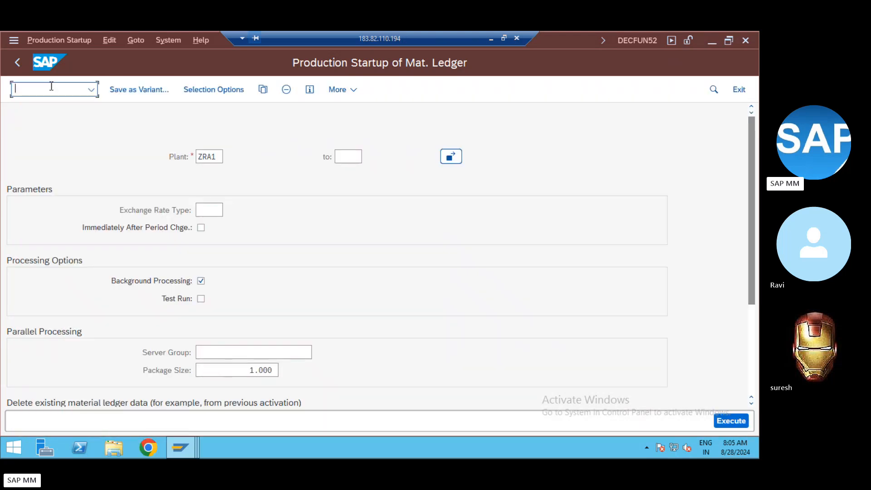
type("/nsm3")
key("Return")
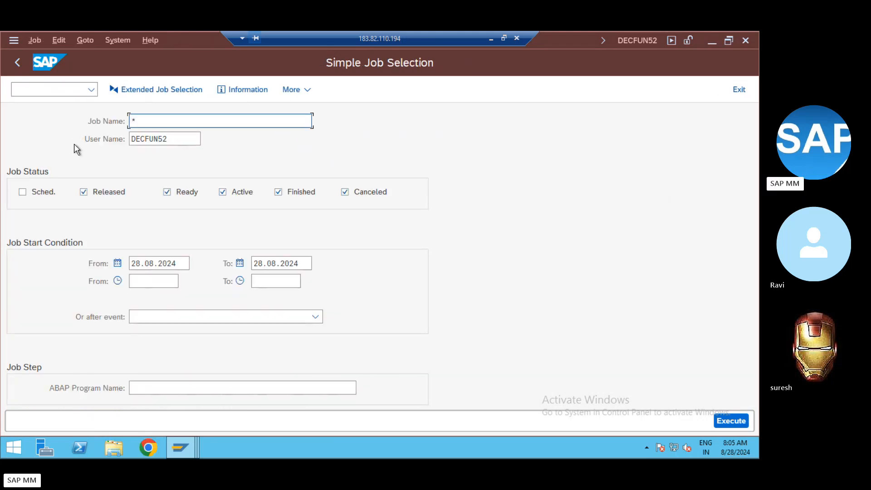
left_click(45, 191)
left_click(722, 422)
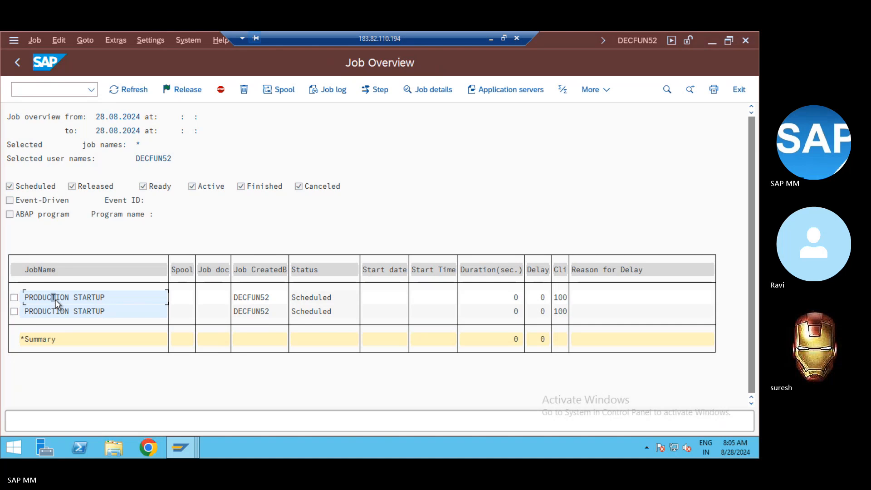
- Release both scheduled PRODUCTION STARTUP jobs with an immediate start and refresh the job overview
left_click(15, 297)
left_click(14, 311)
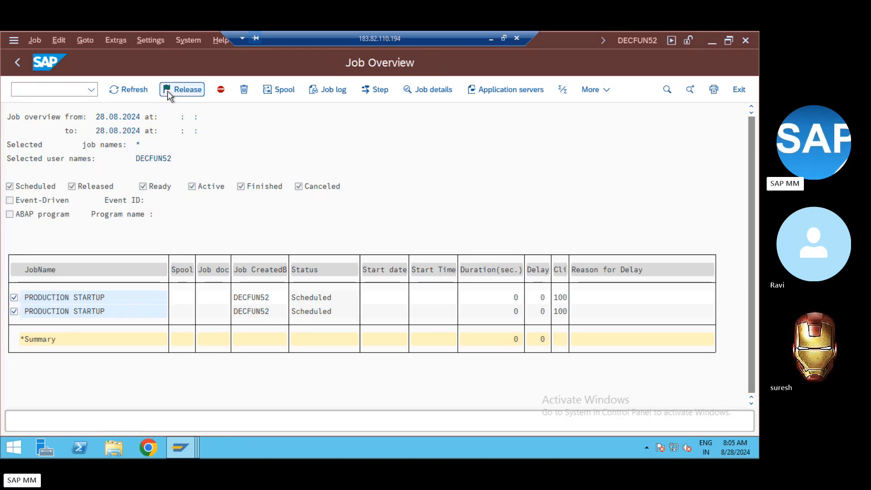
left_click(167, 91)
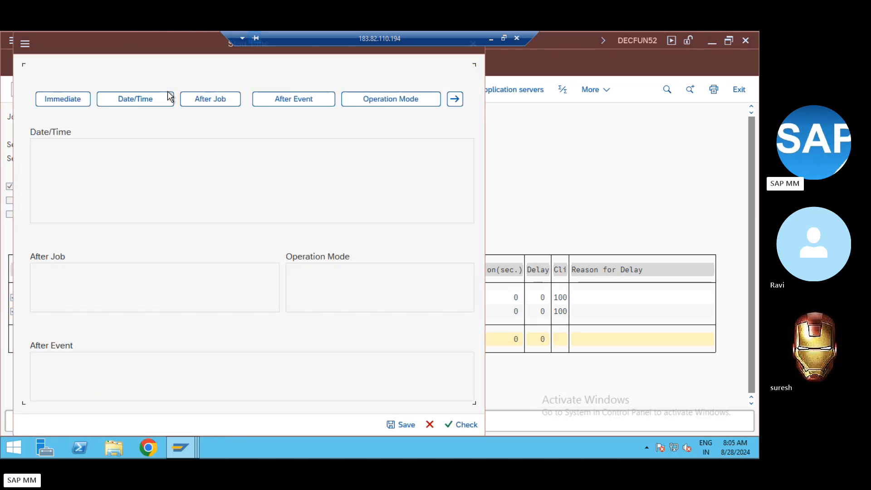
left_click(63, 94)
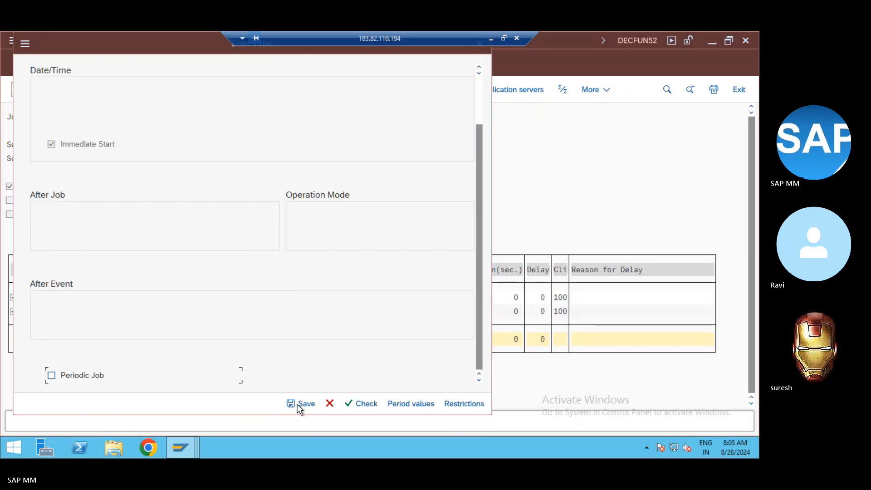
left_click(300, 404)
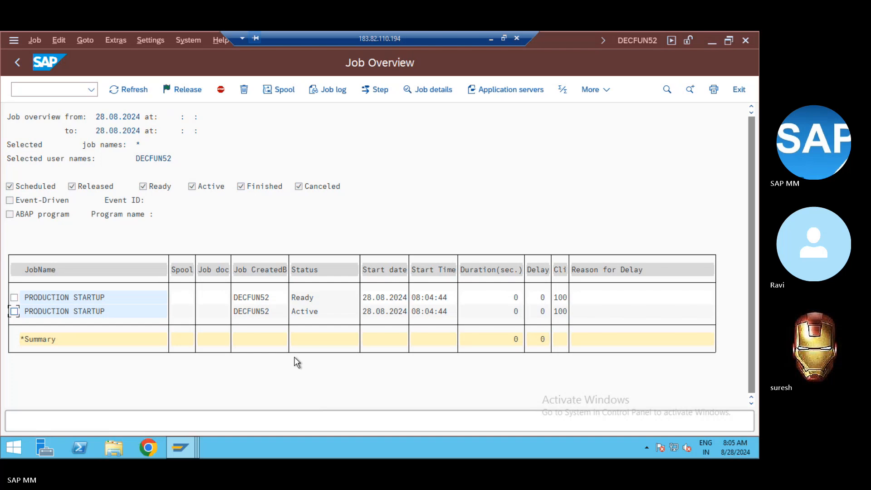
left_click(130, 90)
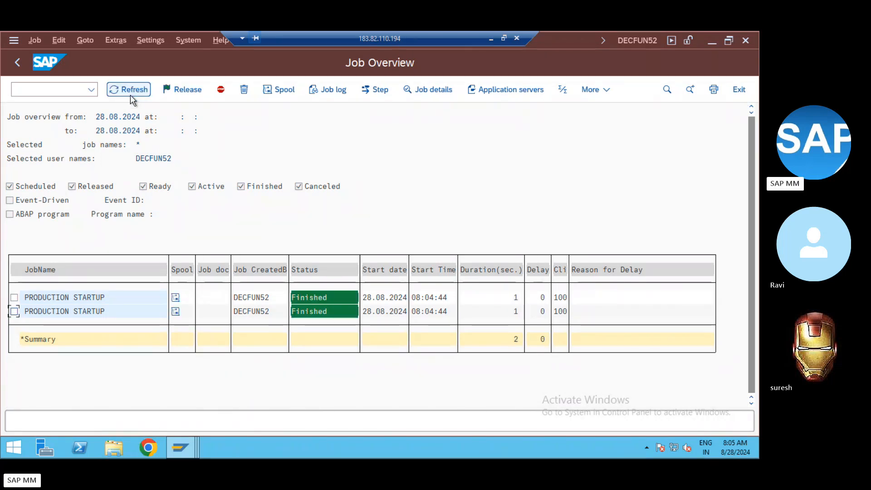
- Open the step list of the first PRODUCTION STARTUP job, view its program SAPRCKMJ, and return to the job overview
left_click(175, 312)
left_click(175, 299)
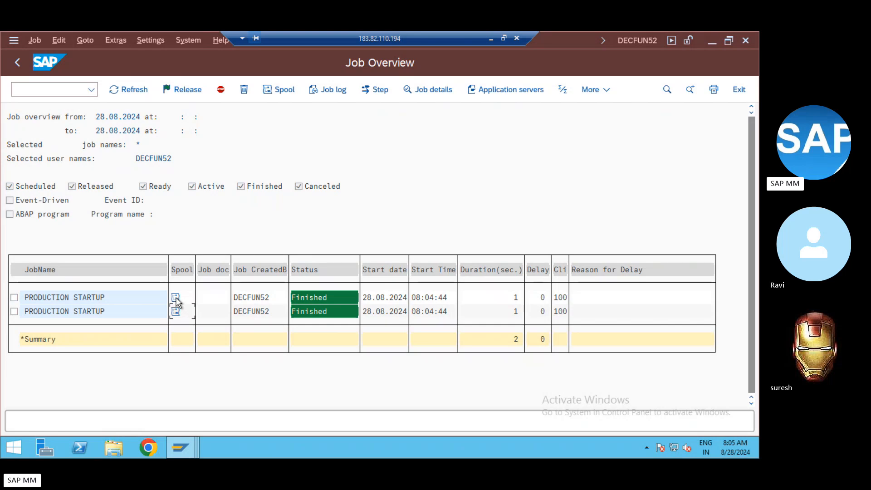
double_click(176, 299)
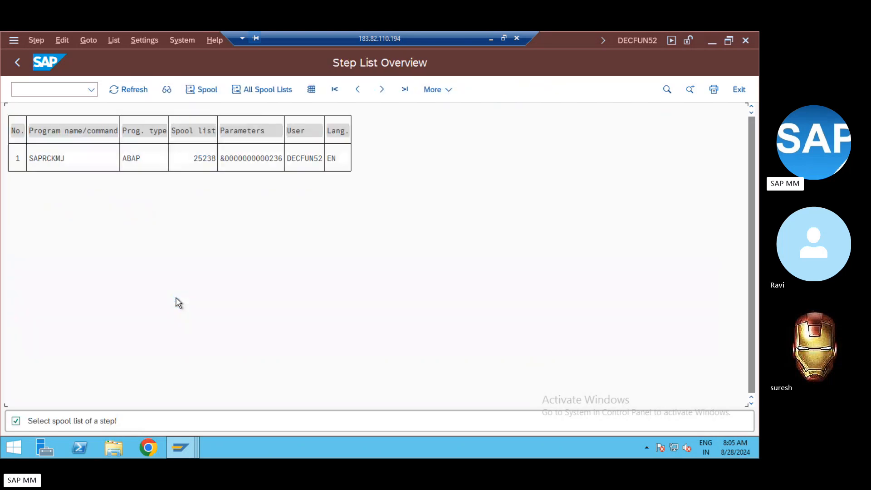
double_click(48, 161)
key("F3")
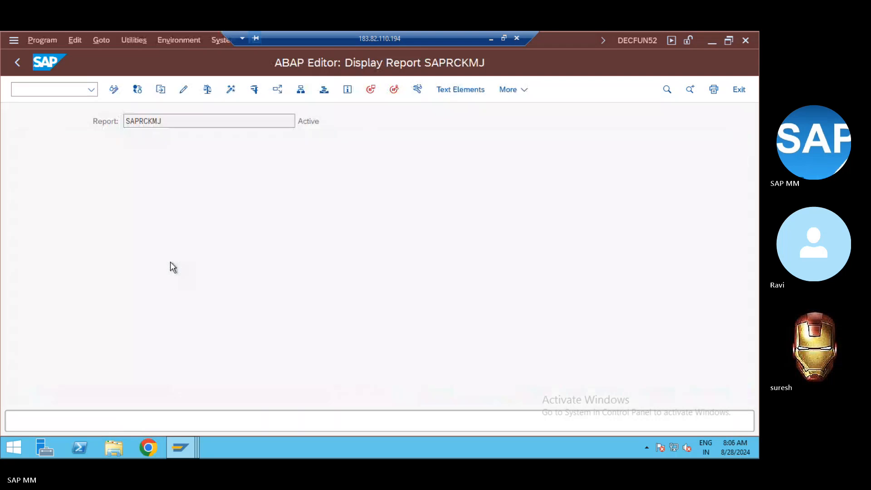
key("F3")
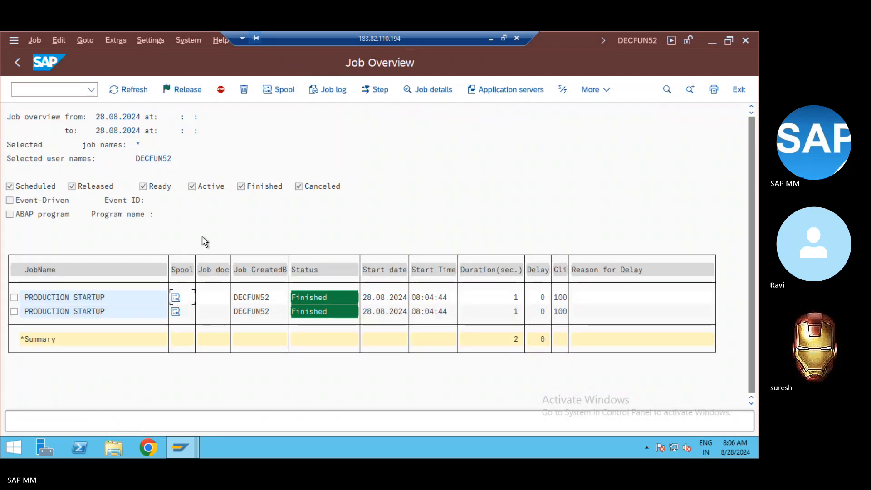
- Examine the spool output of the first PRODUCTION STARTUP job for the plants' processing messages, and return to the Simple Job Selection
left_click(175, 297)
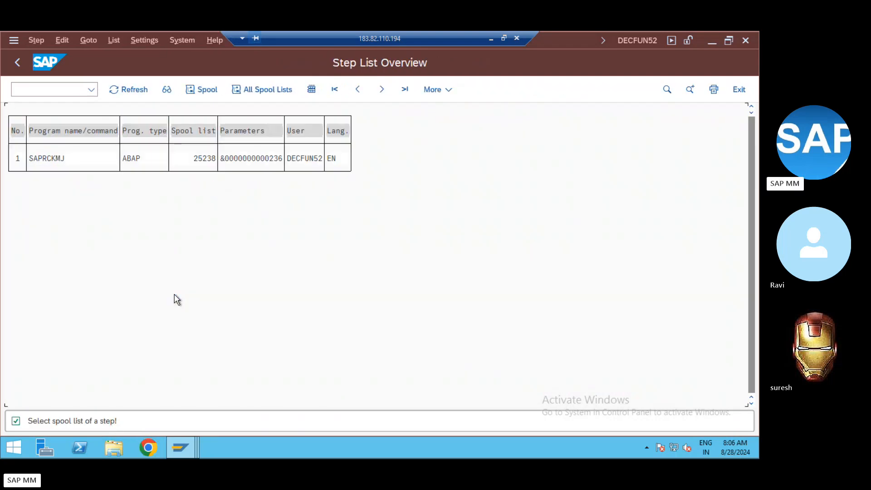
left_click(140, 159)
left_click(203, 90)
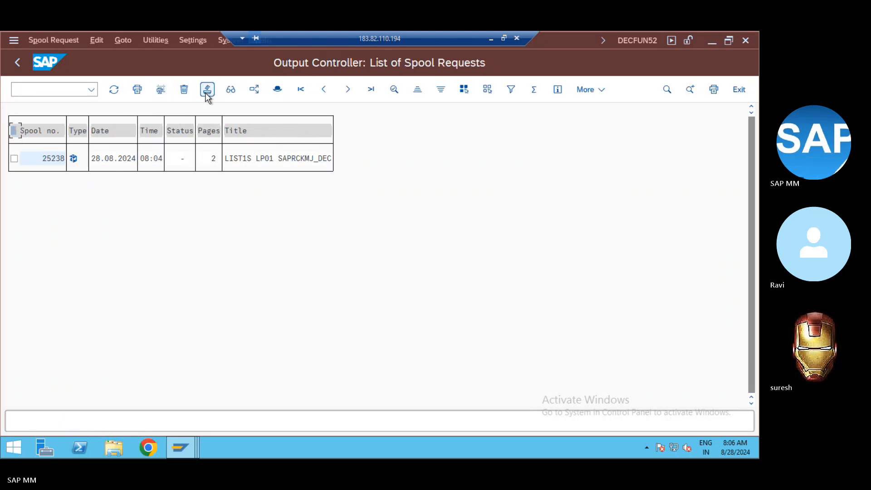
left_click(73, 158)
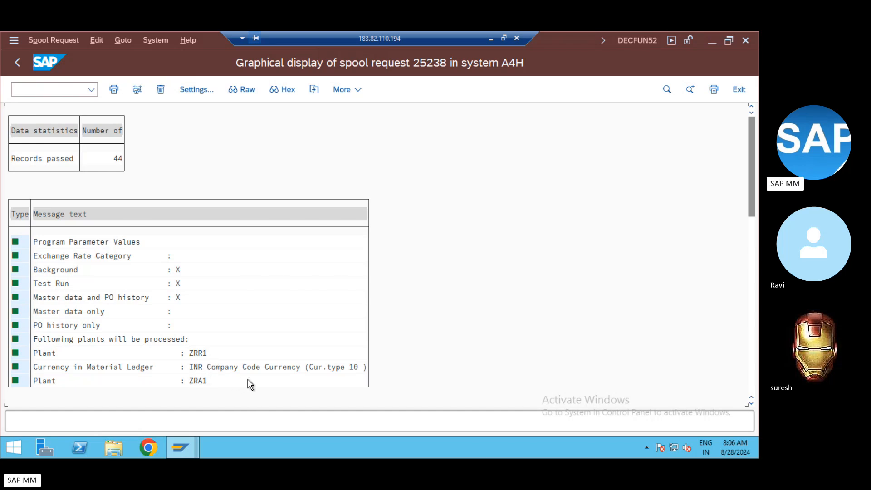
left_click(751, 262)
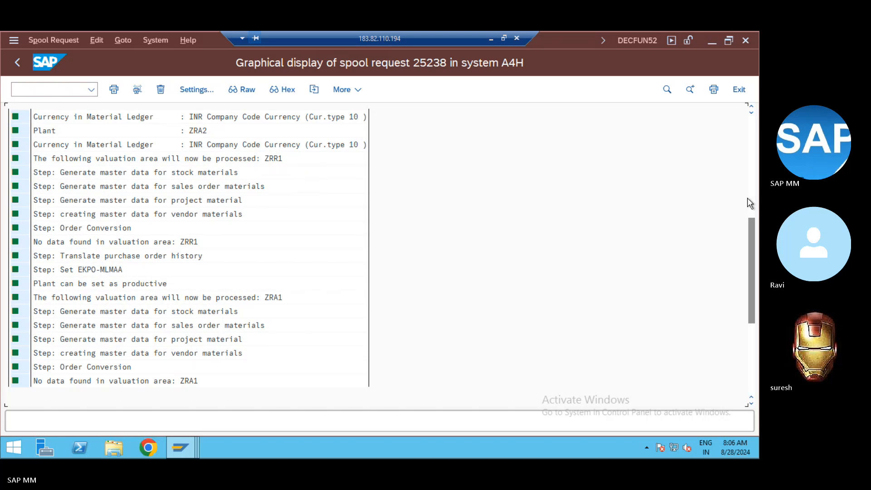
key("F3")
key("F3")
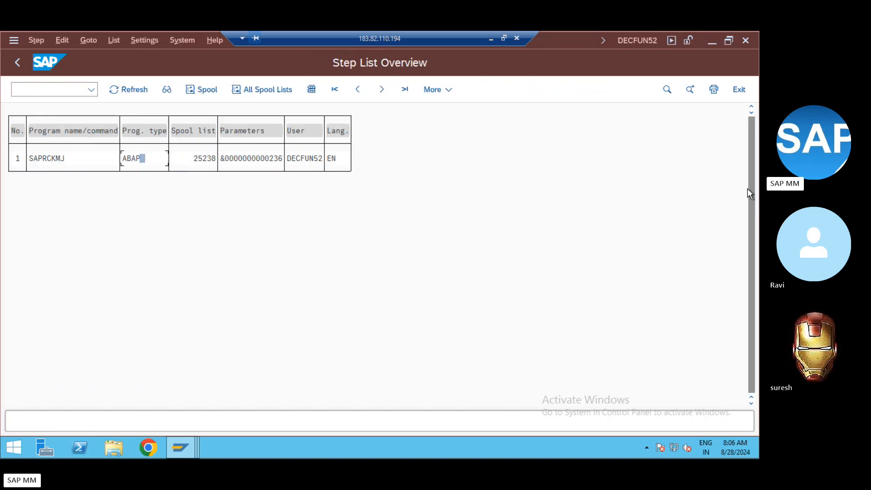
key("F3")
key("F3")
key("F3")
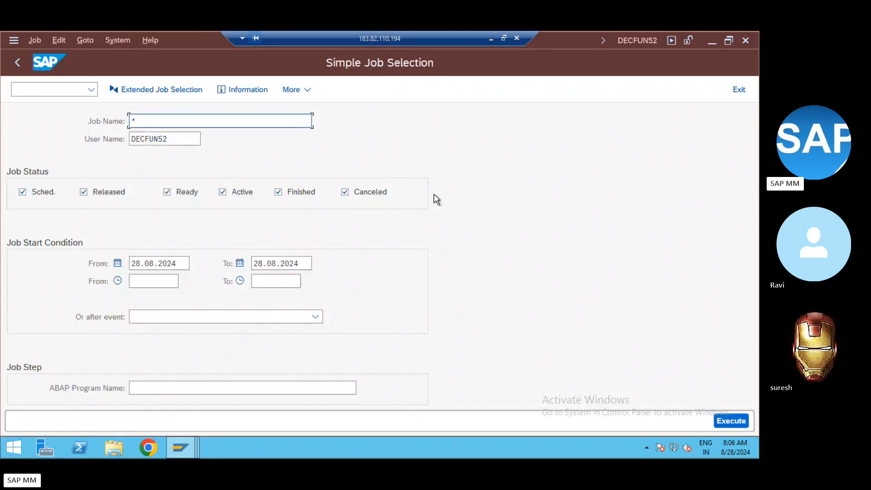
- Switch to the Create Material session and restart material creation with transaction MM01
key("alt+Tab")
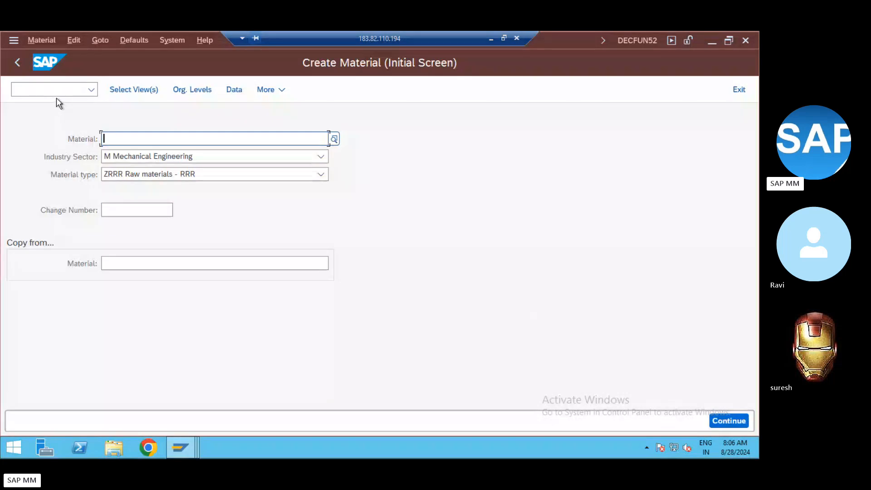
left_click(37, 89)
type("/nmm01")
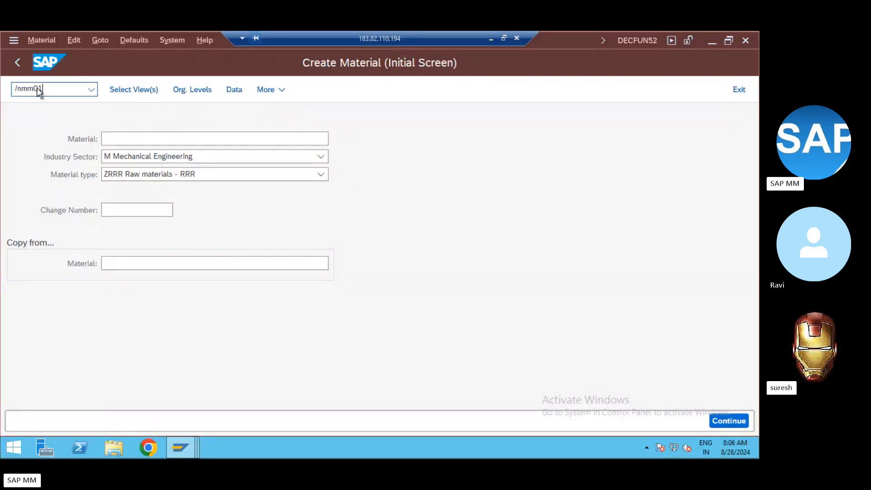
key("Return")
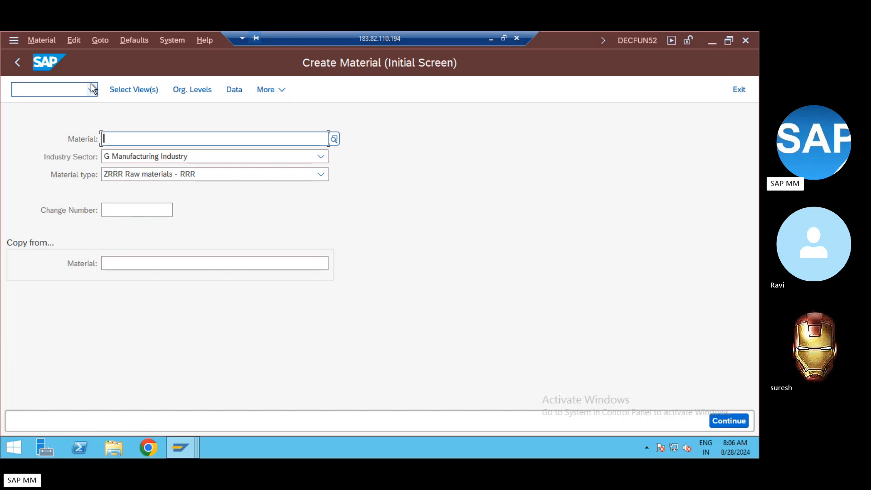
- Select the Basic Data 1 and 2, Purchasing, General Plant Data / Storage 1 and 2, and Accounting 1 and 2 views for the material
key("Return")
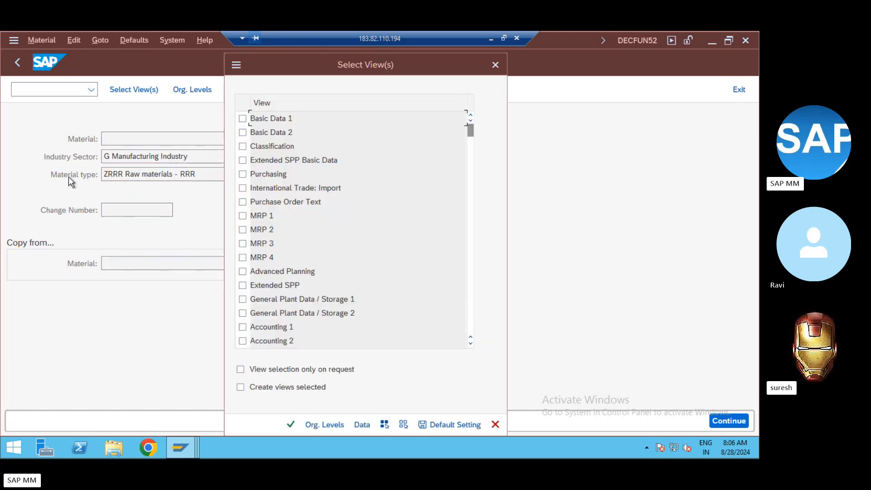
left_click(242, 118)
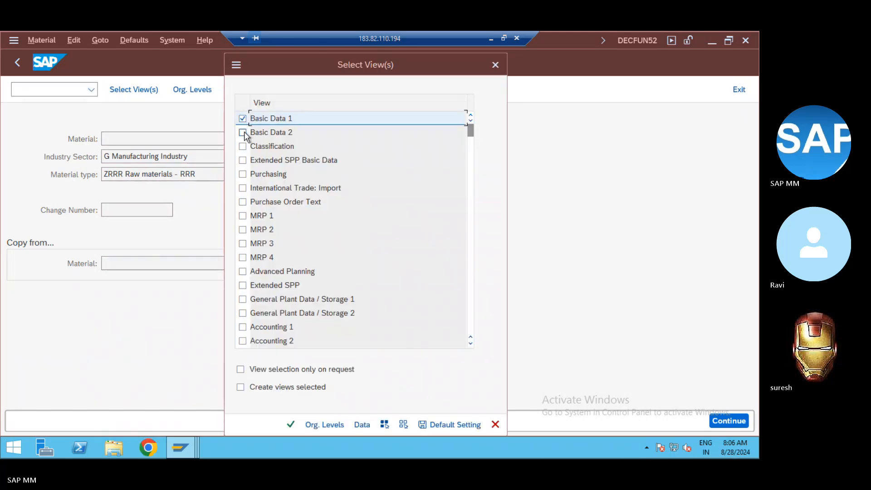
left_click(242, 132)
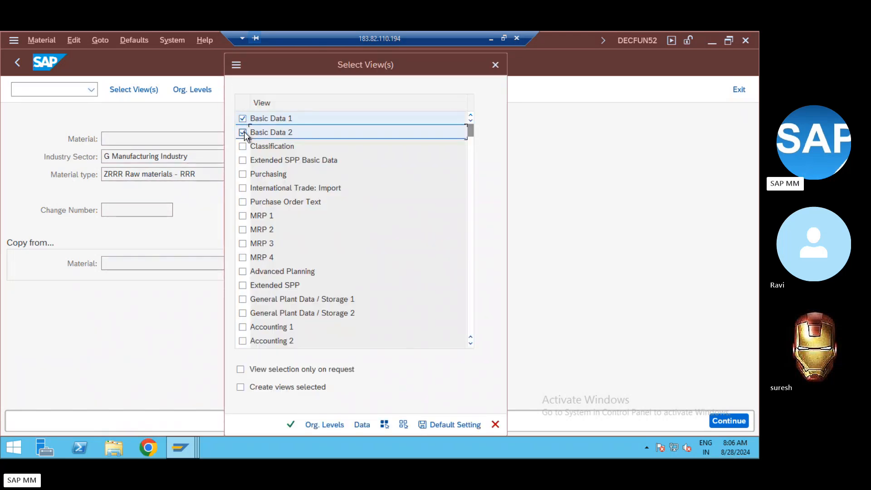
left_click(242, 173)
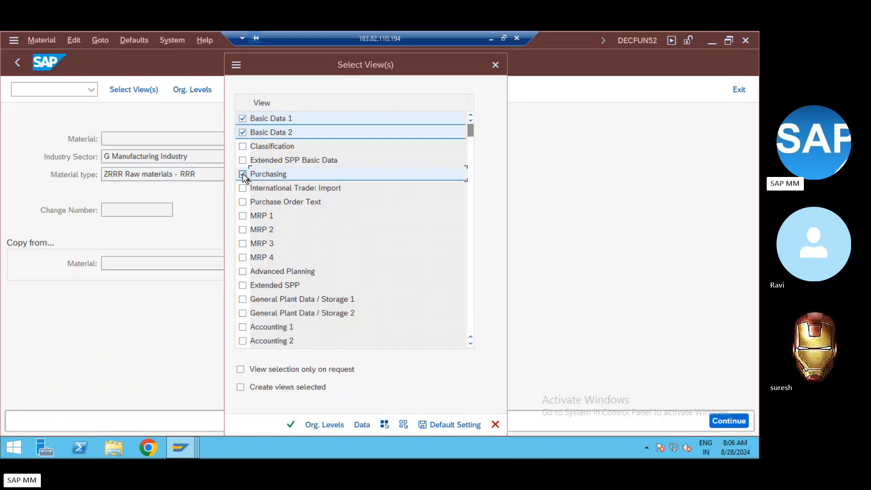
left_click(242, 313)
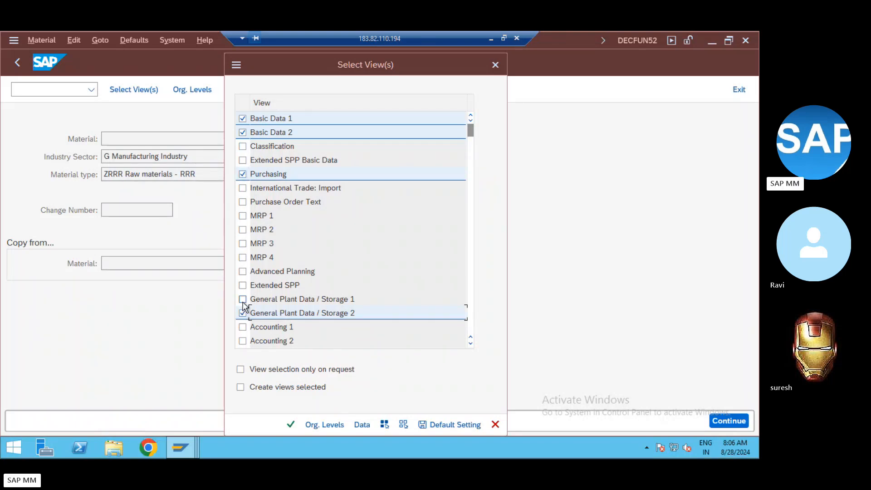
left_click(242, 299)
left_click(243, 327)
left_click(243, 341)
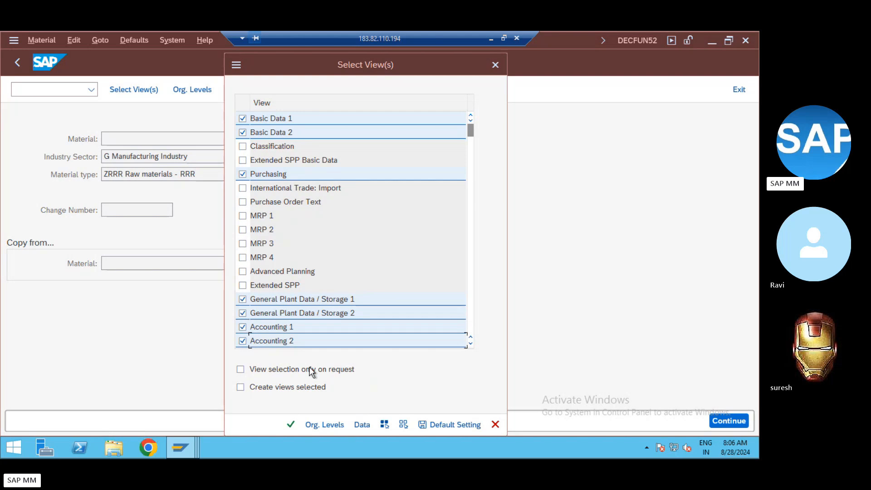
left_click(290, 428)
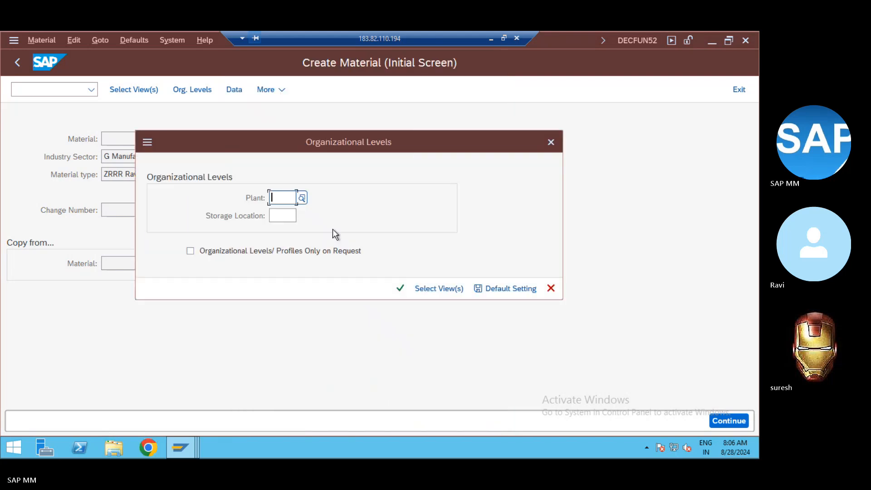
- Enter plant ZRA1 as the organizational level and continue to the material's Basic data 1 view
left_click(287, 210)
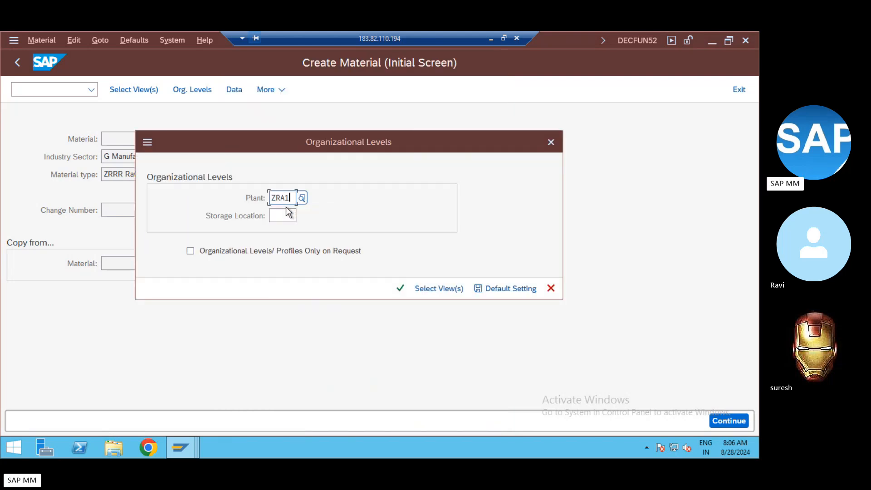
left_click(278, 213)
key("Return")
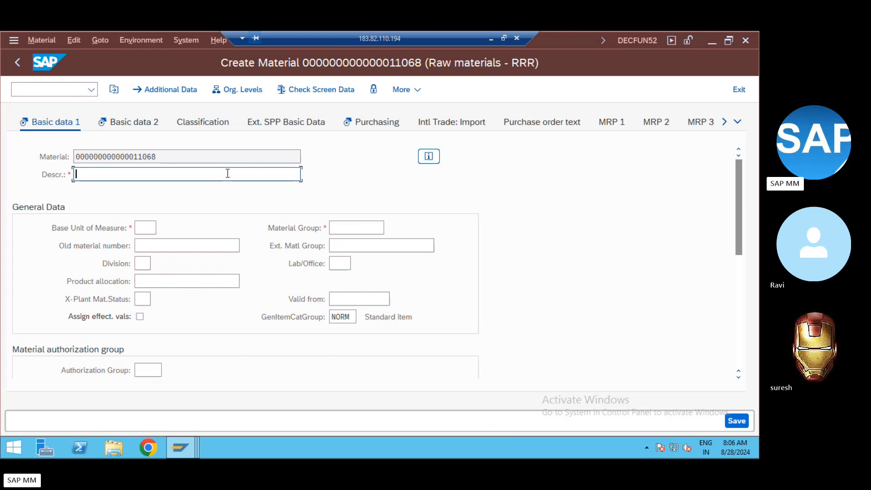
- Enter "Material A" as the material description in the Basic data 1 view
left_click(177, 176)
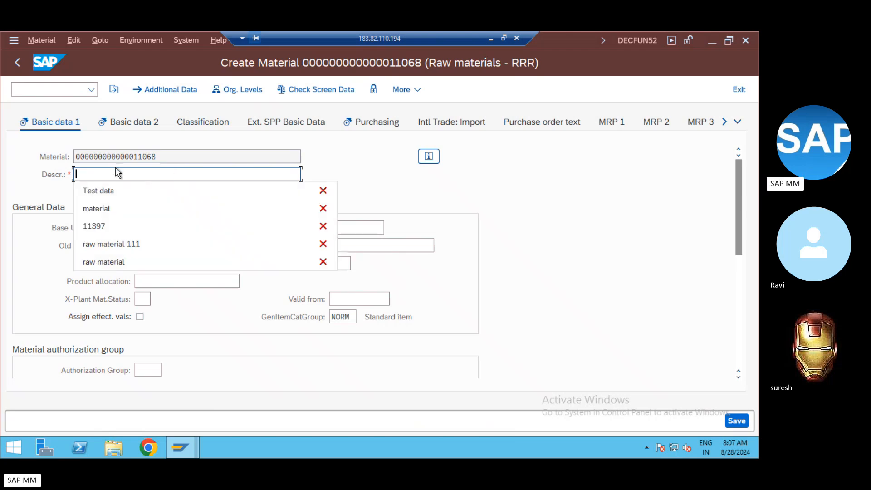
left_click(100, 175)
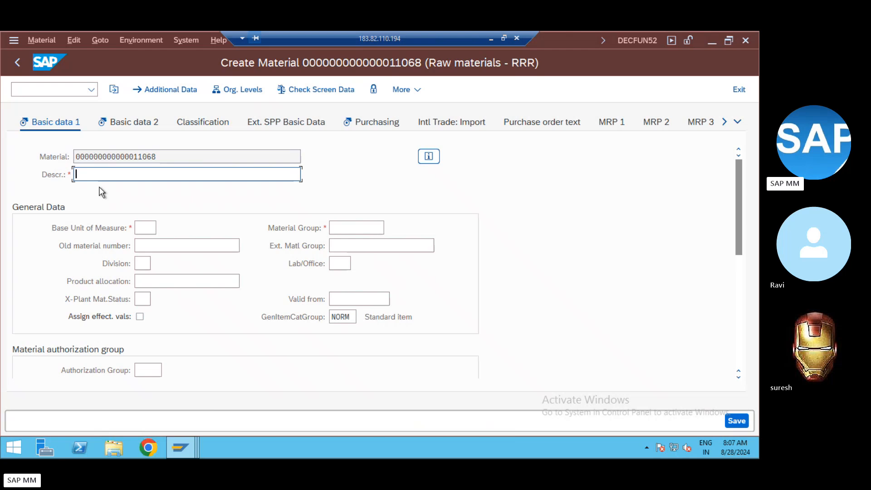
type("M")
key("BackSpace")
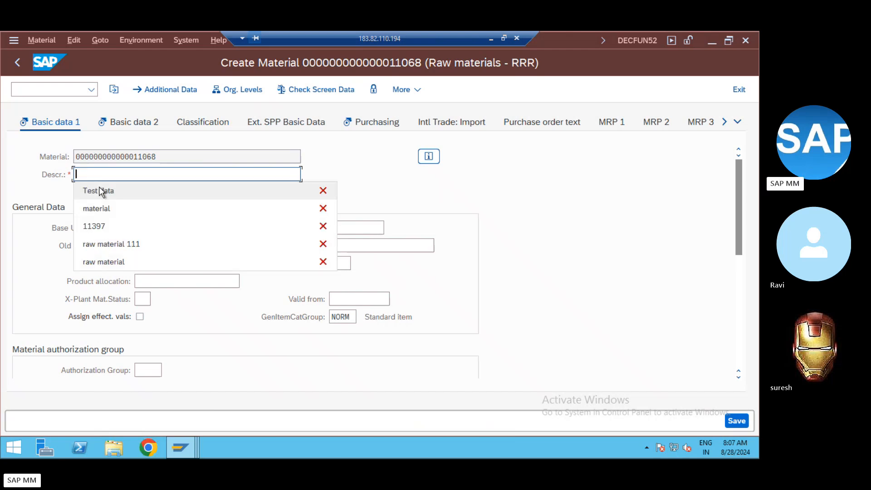
type("a")
key("BackSpace")
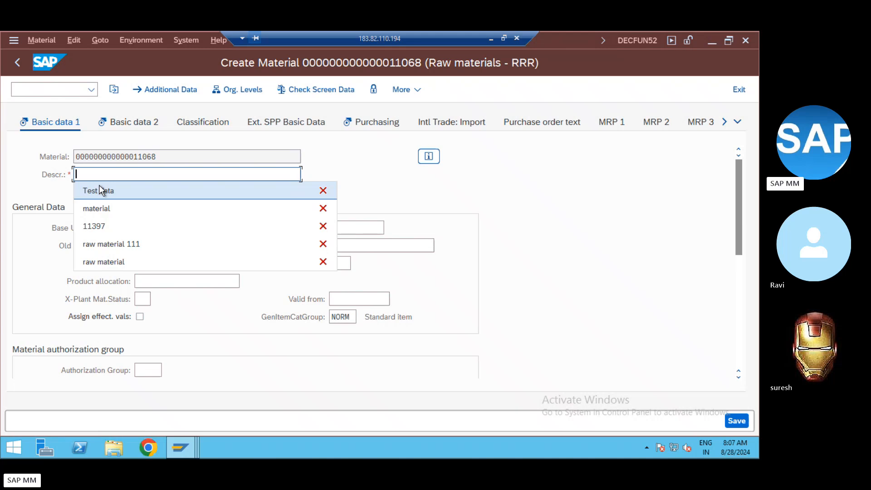
key("Escape")
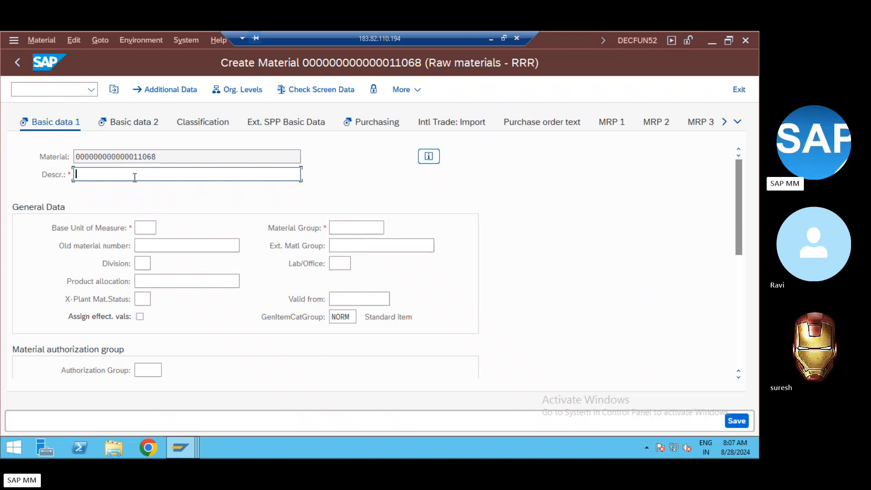
type("Materail")
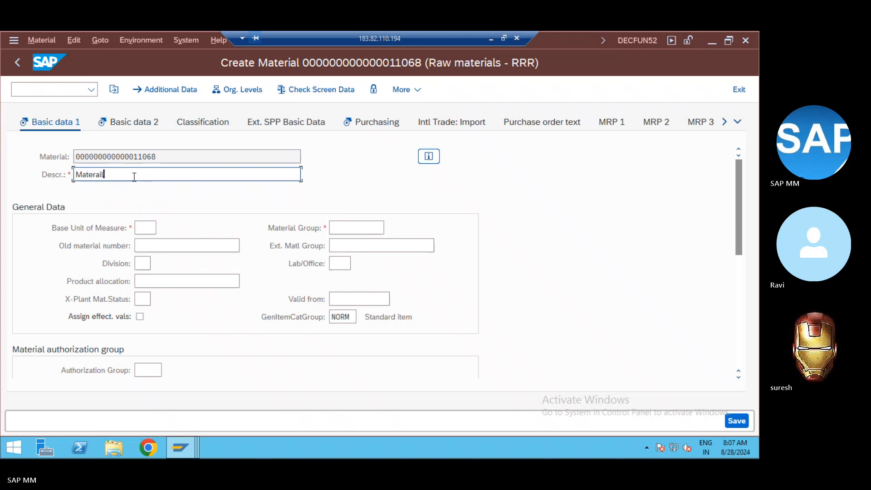
type("a")
key("BackSpace")
key("BackSpace")
key("BackSpace")
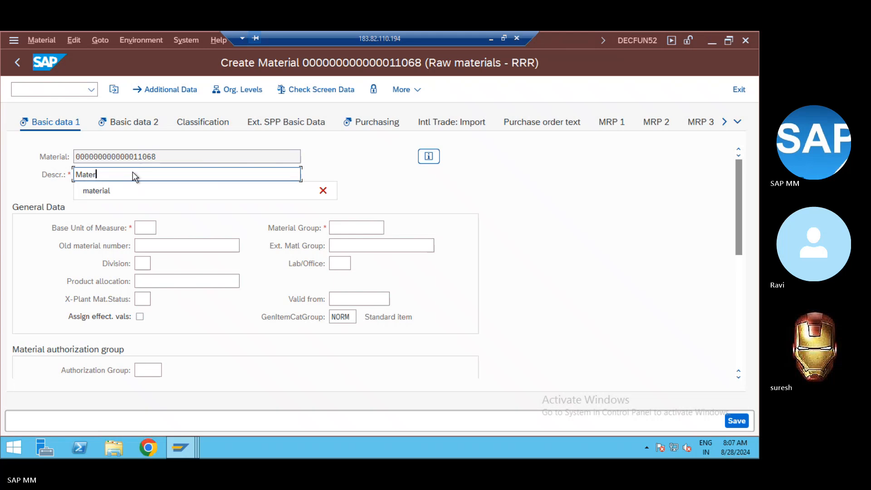
type("ial A")
key("Tab")
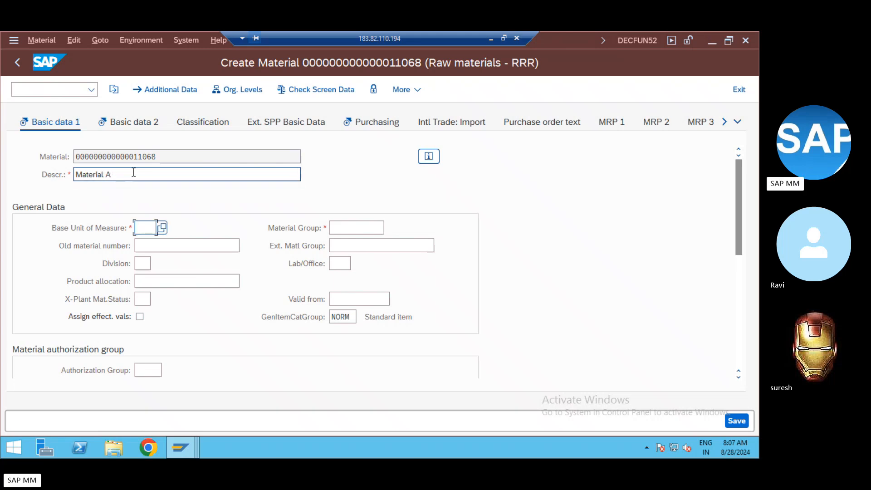
- Set the base unit of measure to KG and choose material group 01 (Material group 1)
type("K")
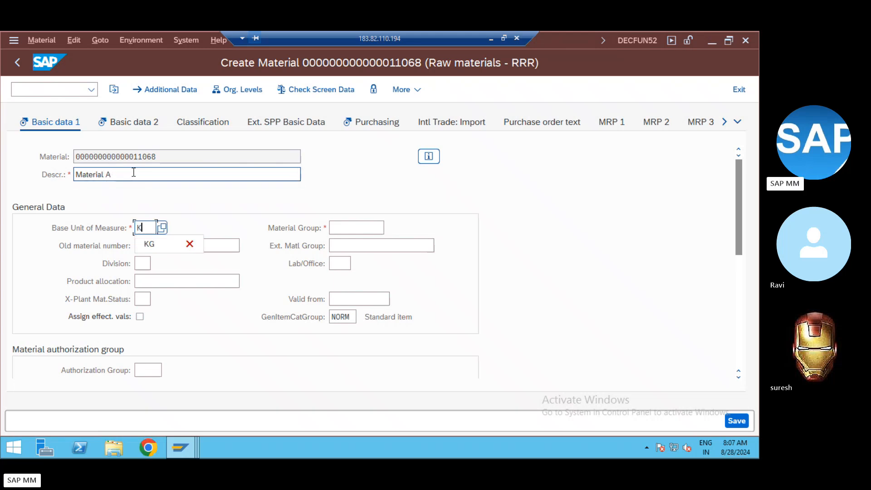
type("G")
key("Tab")
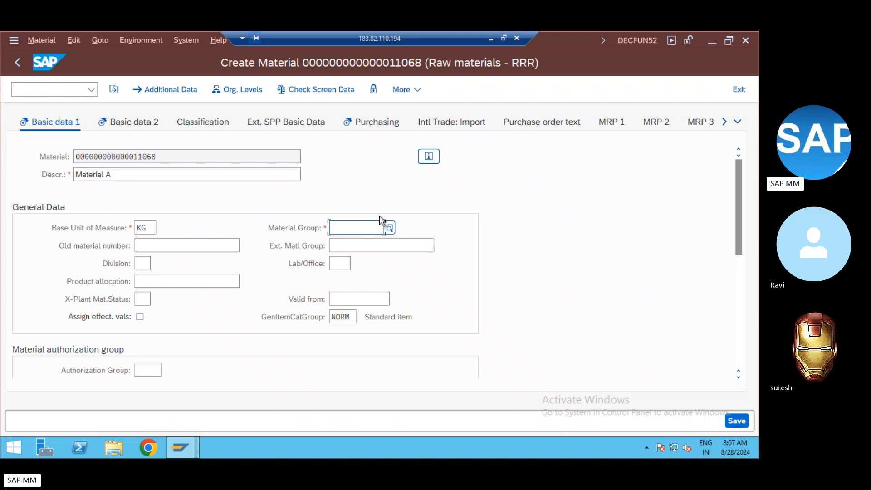
left_click(390, 228)
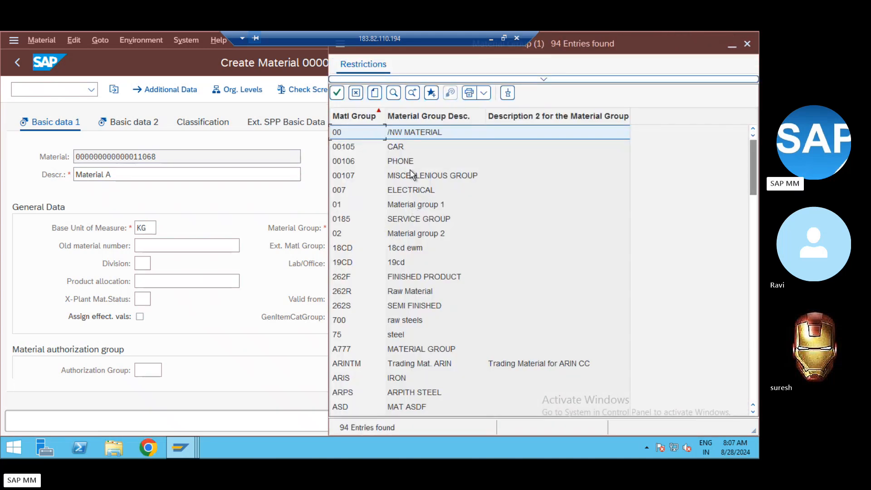
double_click(410, 208)
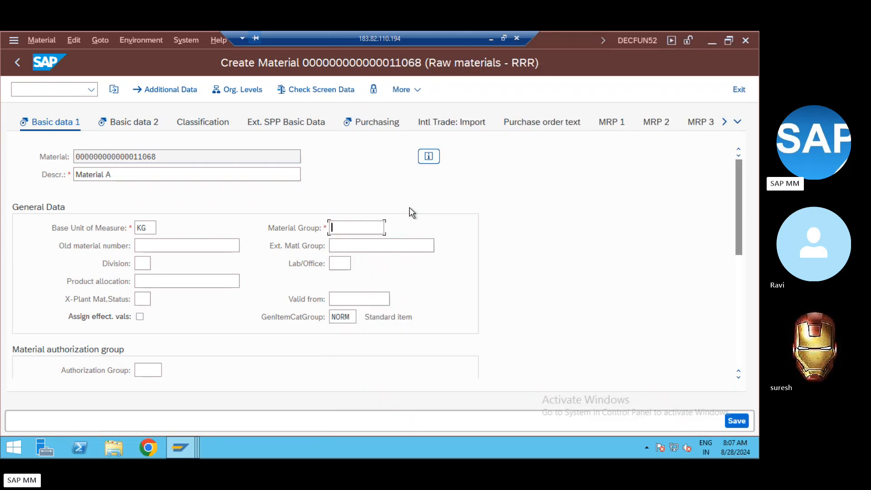
- Set the material's division to 10 in the Basic data 1 view
left_click(174, 245)
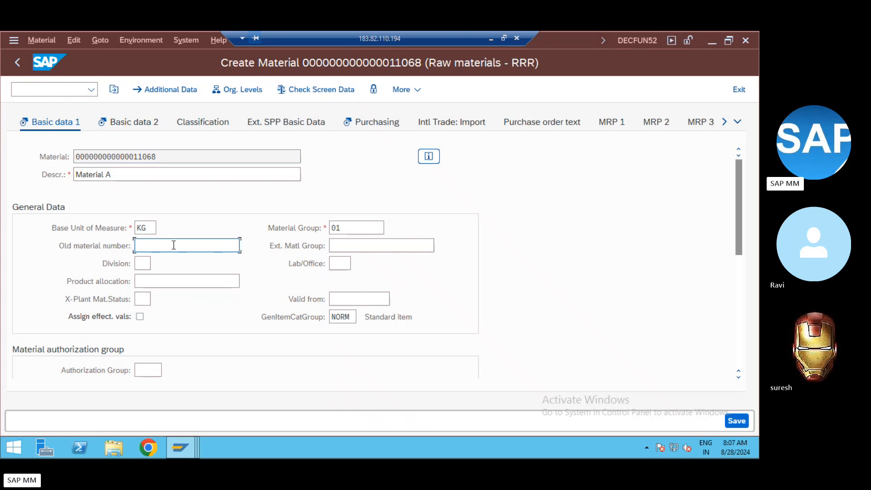
left_click(362, 245)
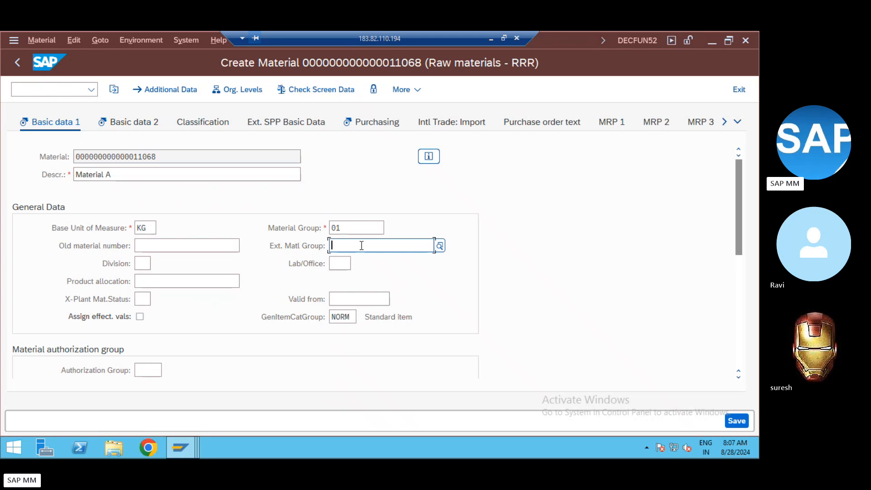
left_click(143, 263)
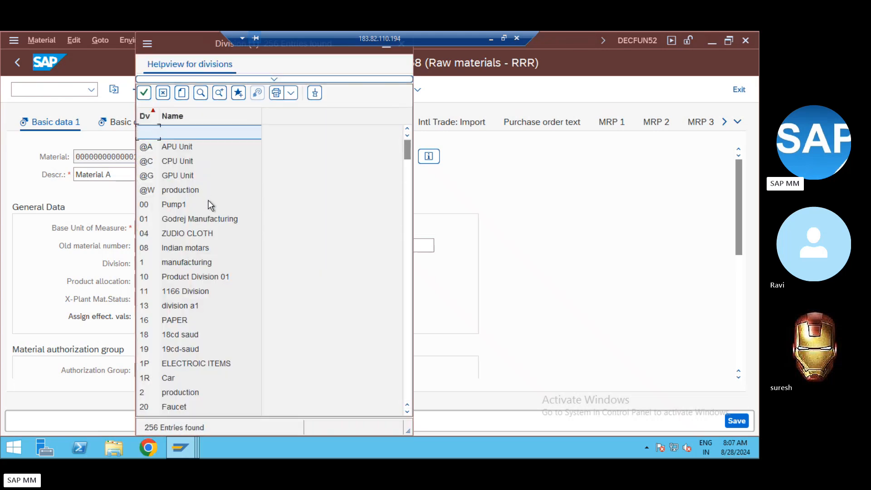
key("Escape")
type("1")
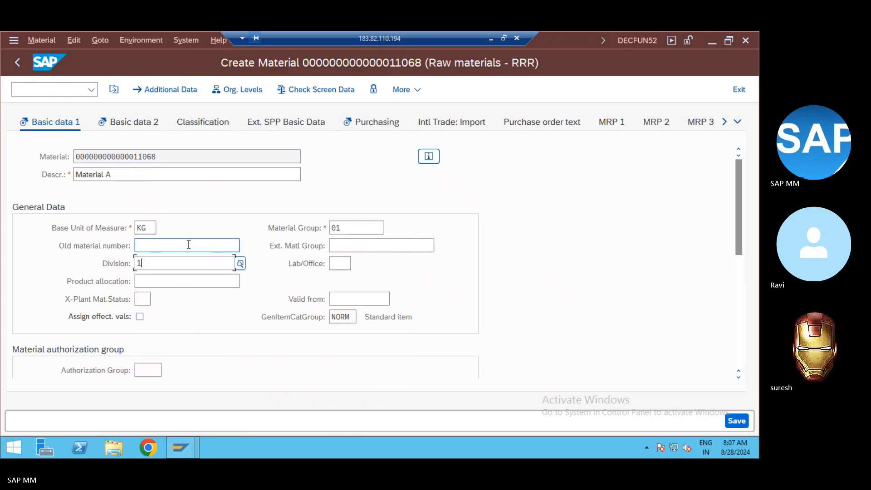
type("0")
key("Tab")
key("Tab")
key("Tab")
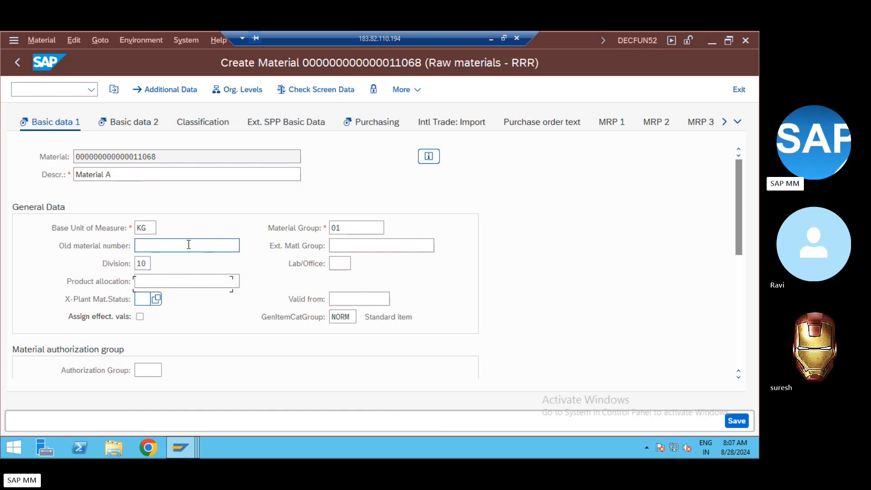
- Check the available cross-plant material statuses without choosing one, and continue to the Purchasing view
left_click(156, 300)
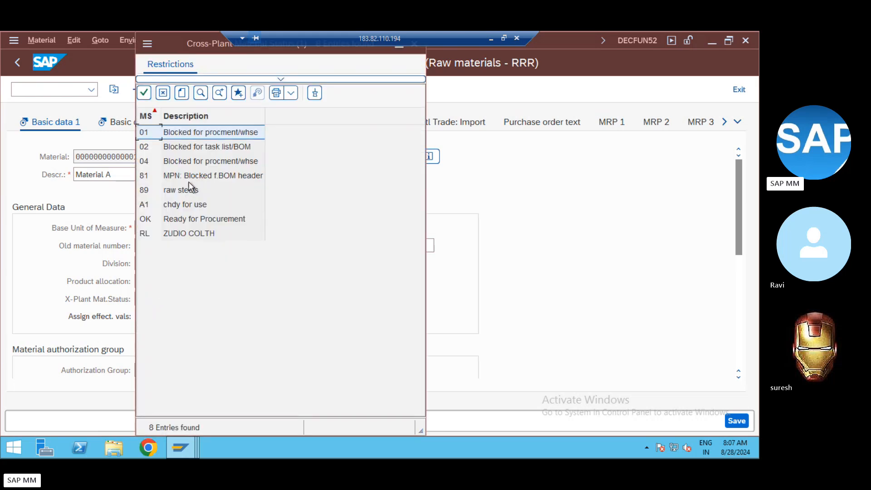
key("Escape")
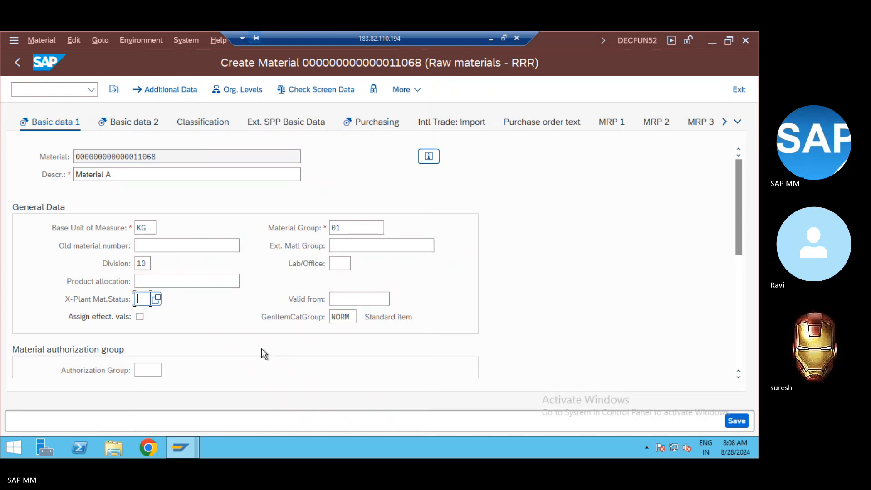
key("Return")
key("Return")
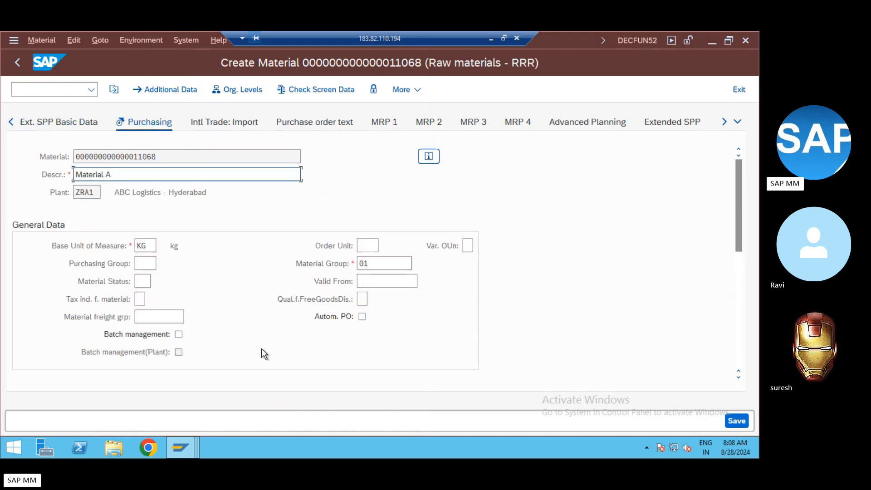
- Set the GR processing time to 1 day in the Purchasing view and continue through to the Plant data / stor. 2 view
left_click(145, 264)
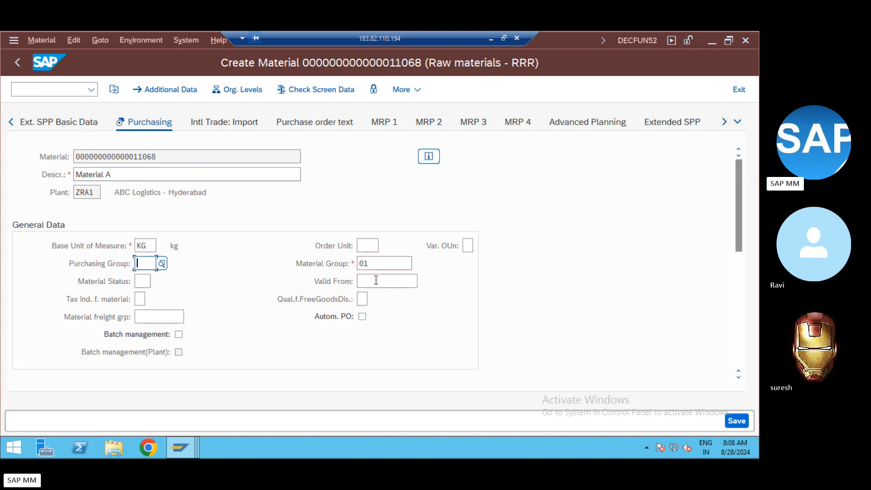
left_click(737, 275)
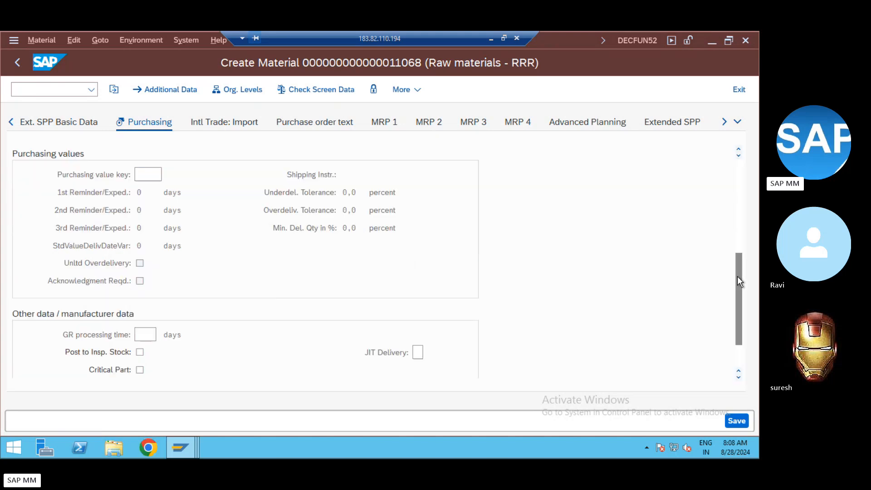
left_click(146, 174)
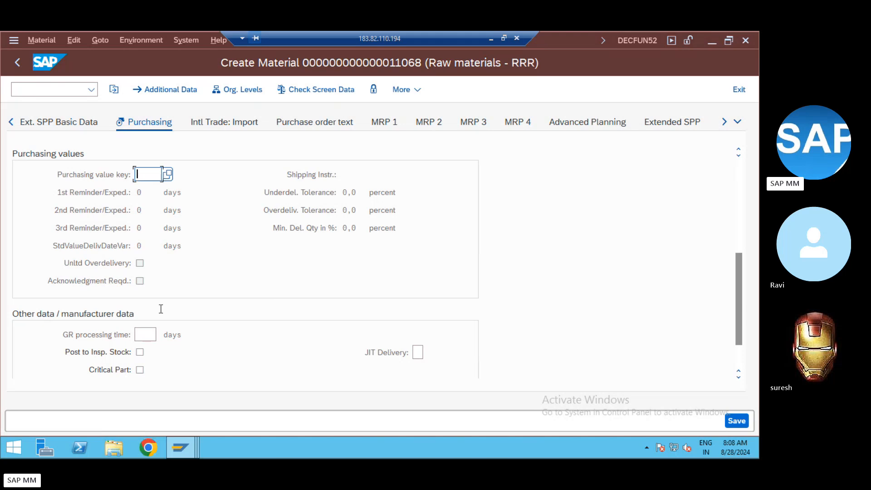
left_click(144, 340)
type("1")
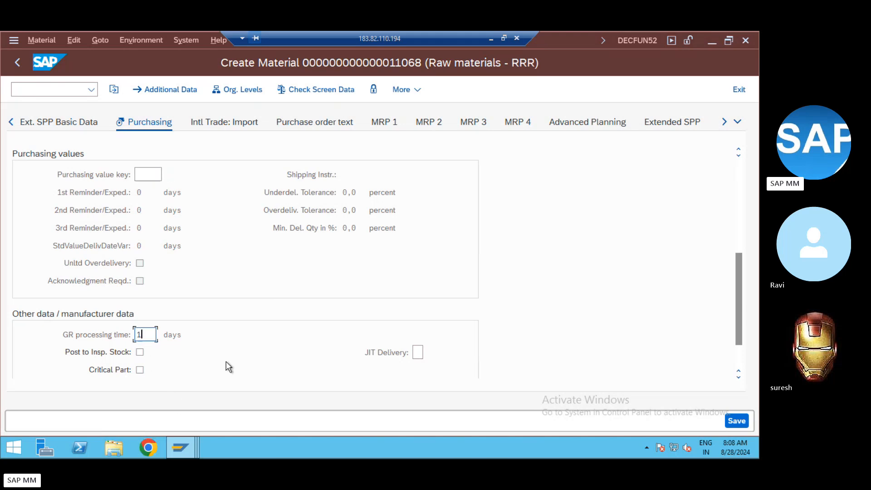
key("Return")
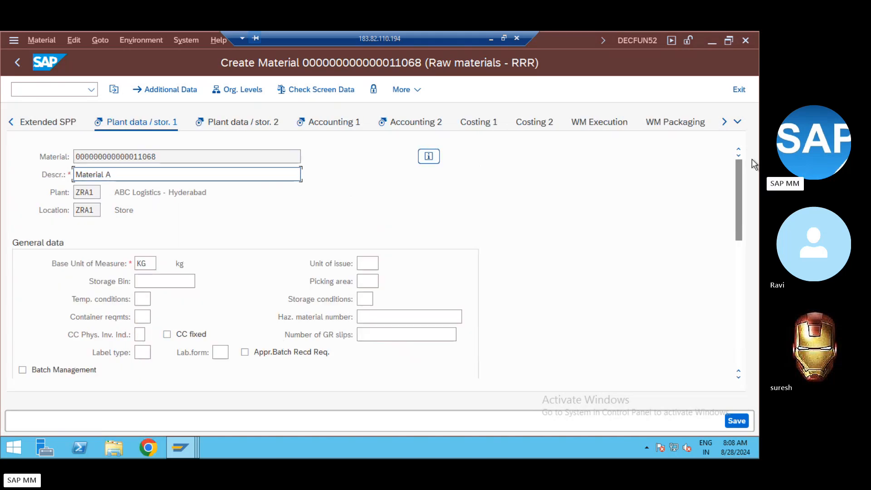
left_click(739, 272)
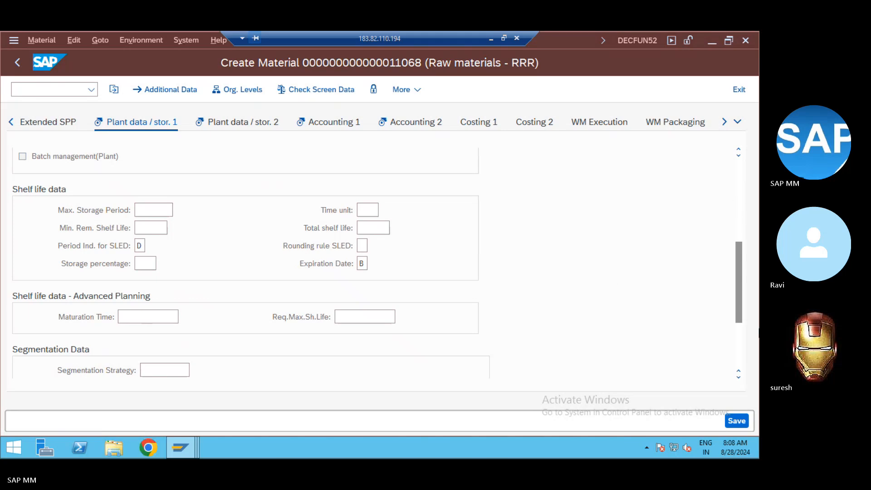
key("Return")
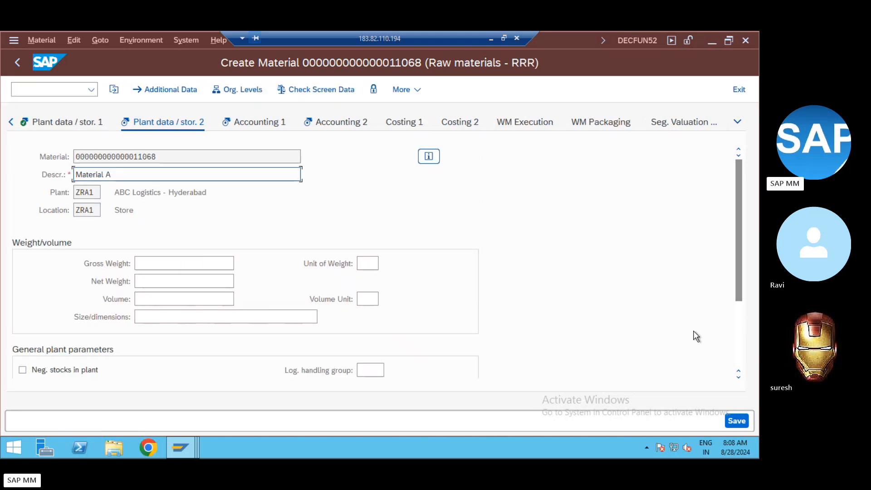
- Try to assign profit center IN from the standard hierarchy of controlling area IN10 in the general plant parameters
scroll(741, 333, "down", 3)
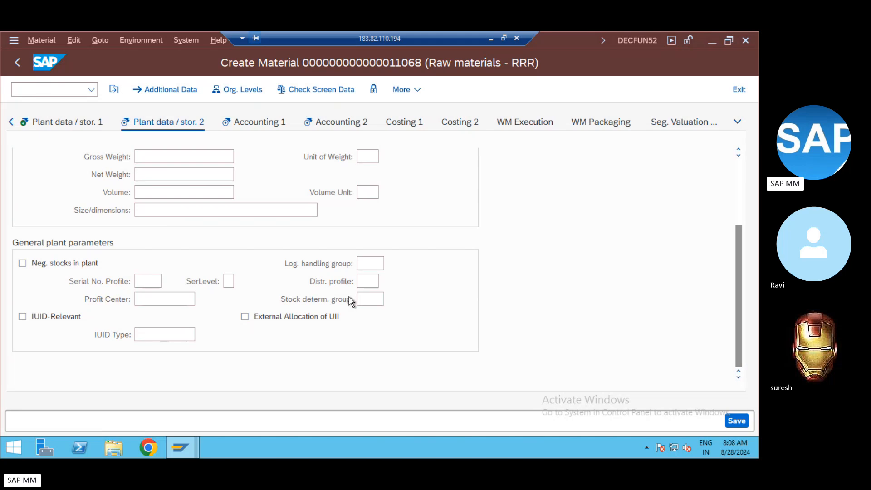
left_click(164, 299)
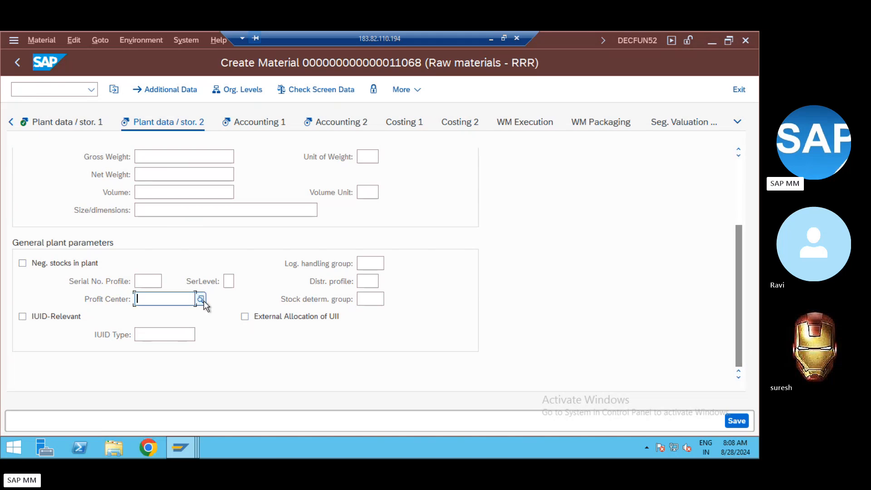
left_click(200, 299)
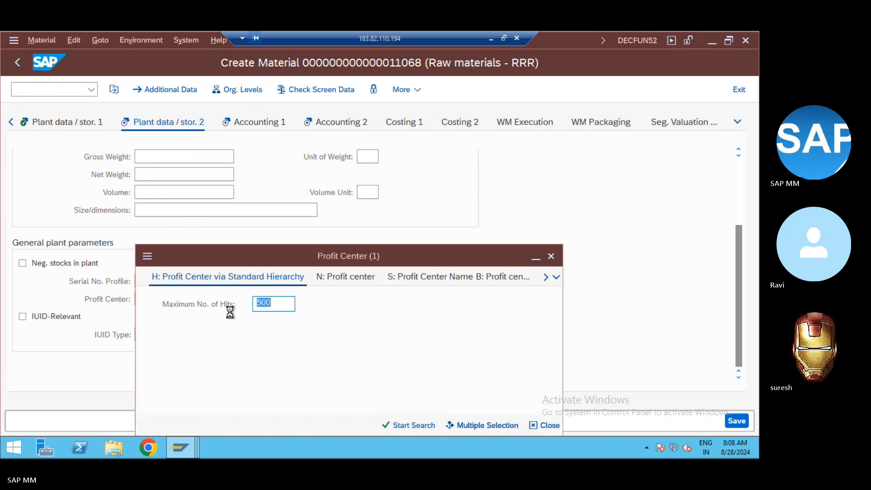
key("Return")
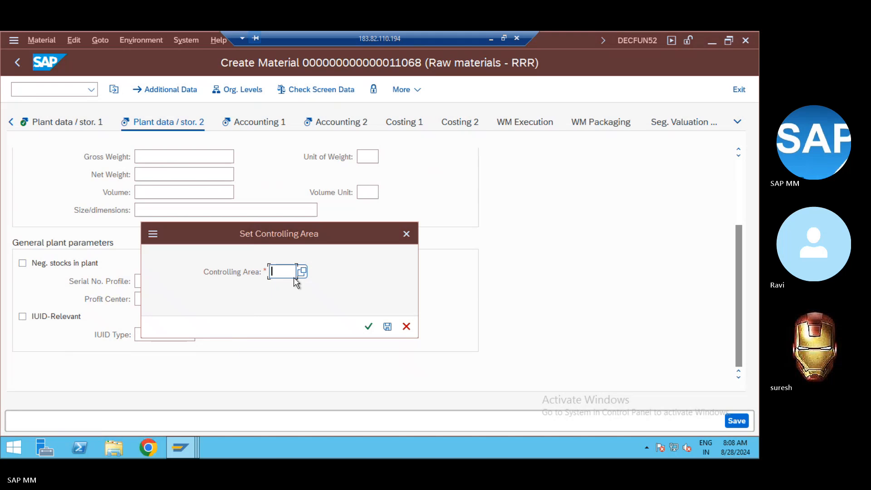
type("IN10")
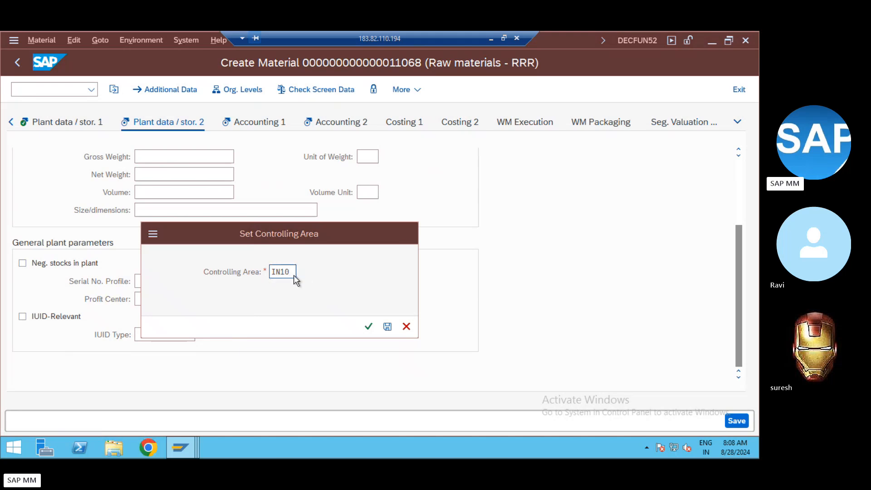
key("Return")
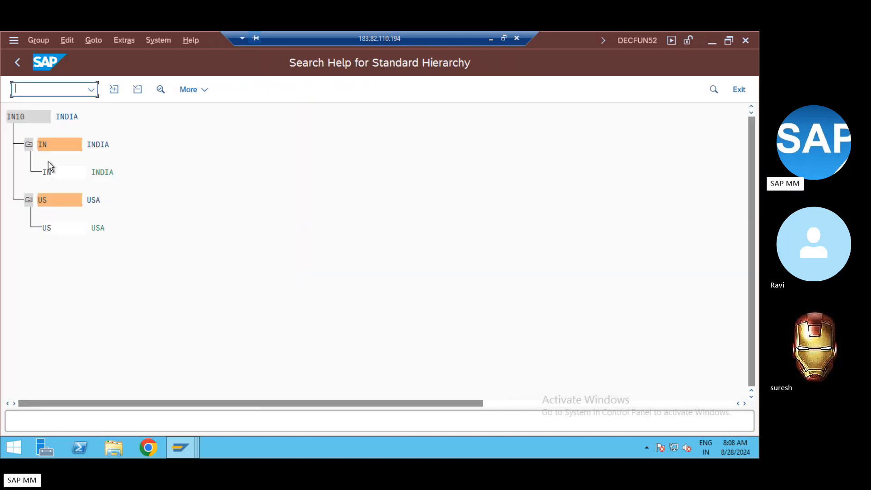
double_click(107, 177)
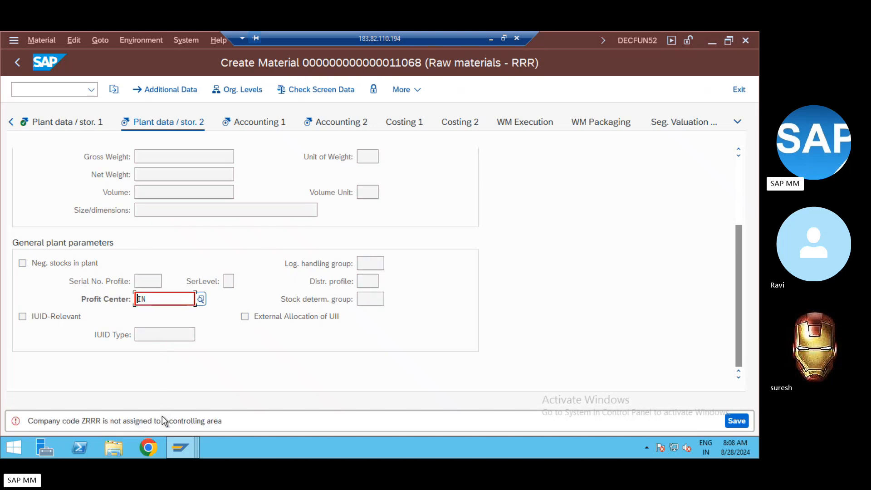
- Try to replace the profit center with US, found by a profit center search in controlling area IN10
left_click(159, 301)
key("BackSpace")
key("BackSpace")
type("US")
left_click(200, 299)
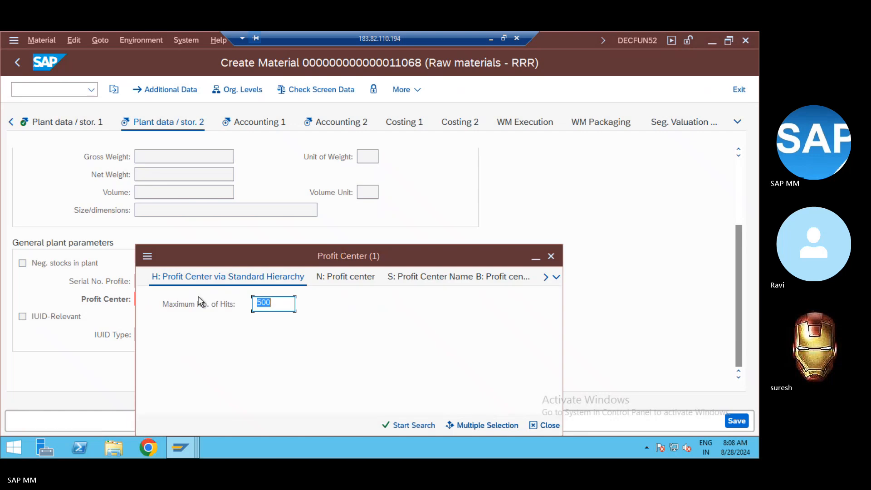
left_click(346, 278)
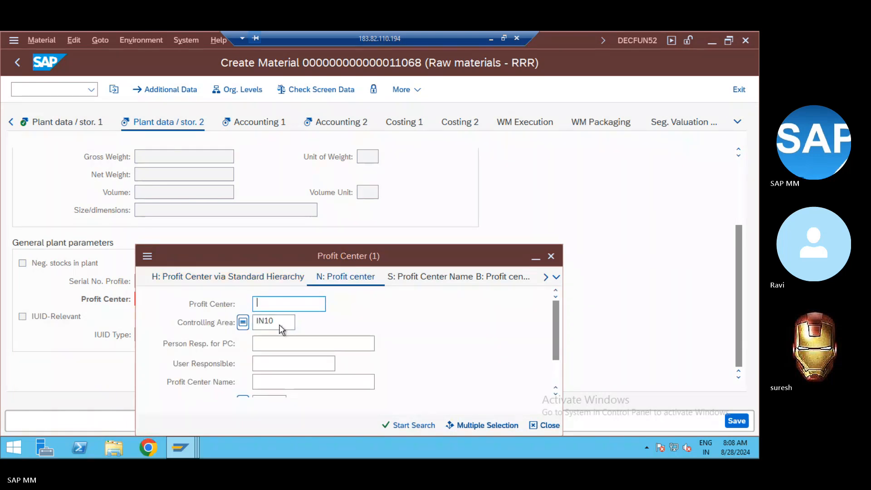
key("Return")
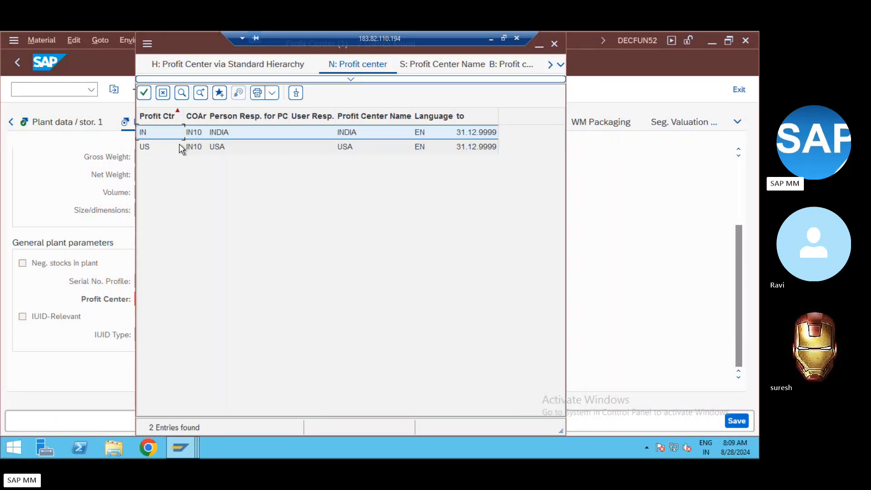
double_click(179, 143)
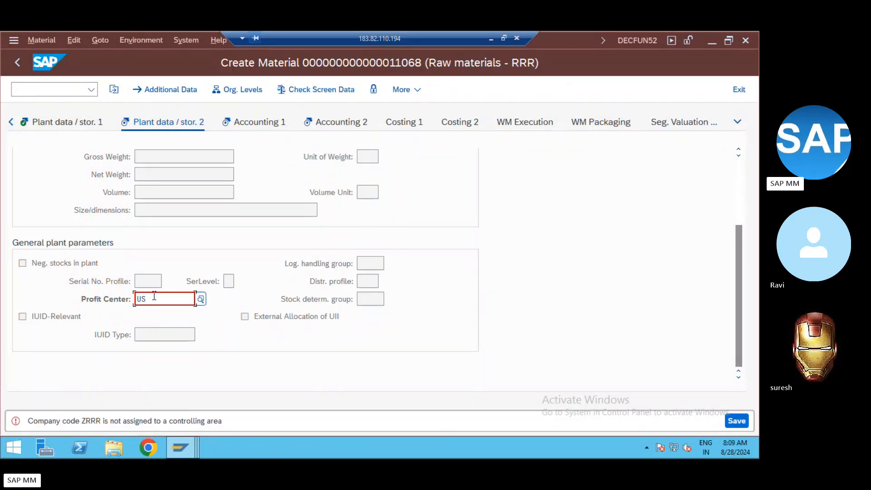
- Clear the profit center and continue to the Accounting 1 view
key("BackSpace")
key("BackSpace")
type("\\")
key("Return")
- Set the valuation class to 2024 (Raw materials 1) in the Accounting 1 view
left_click(138, 316)
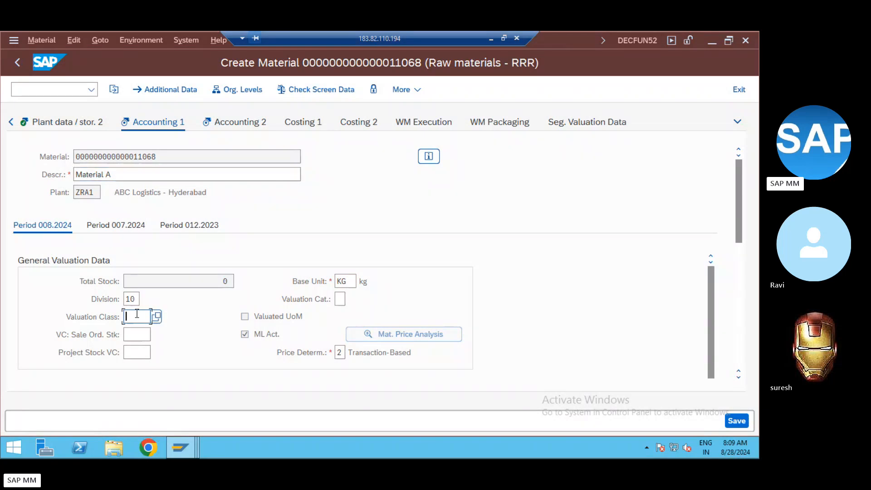
left_click(157, 317)
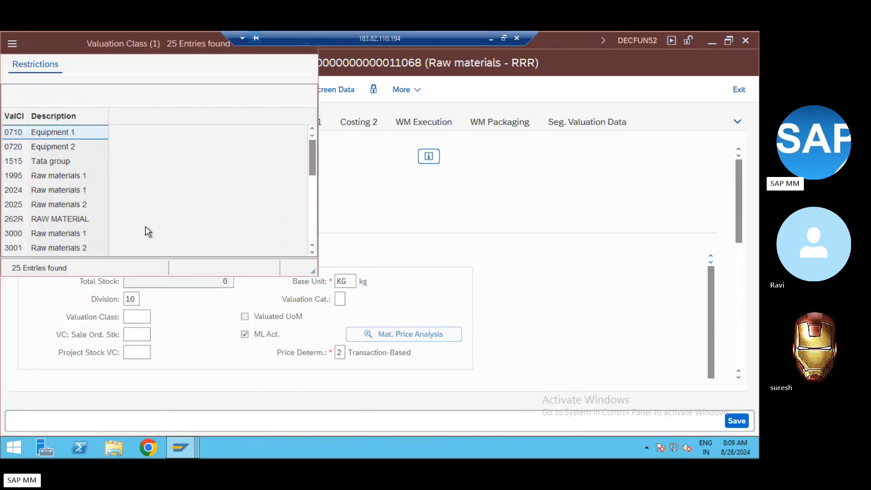
left_click(44, 145)
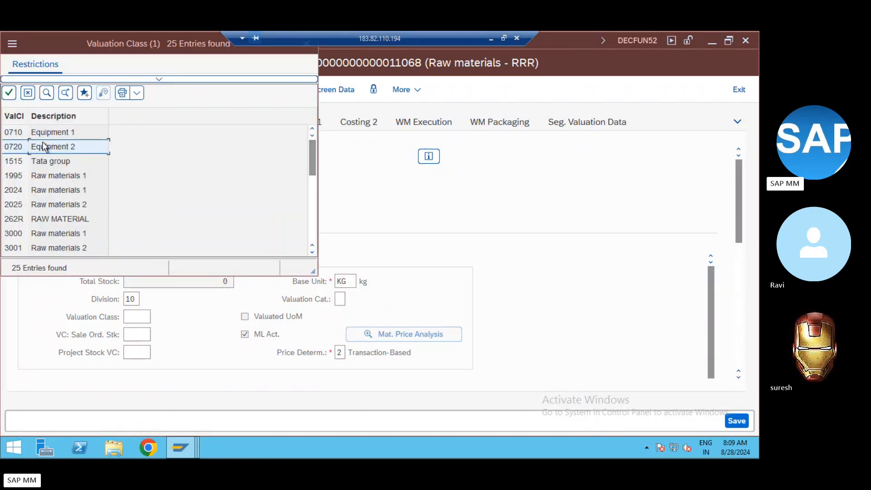
double_click(48, 190)
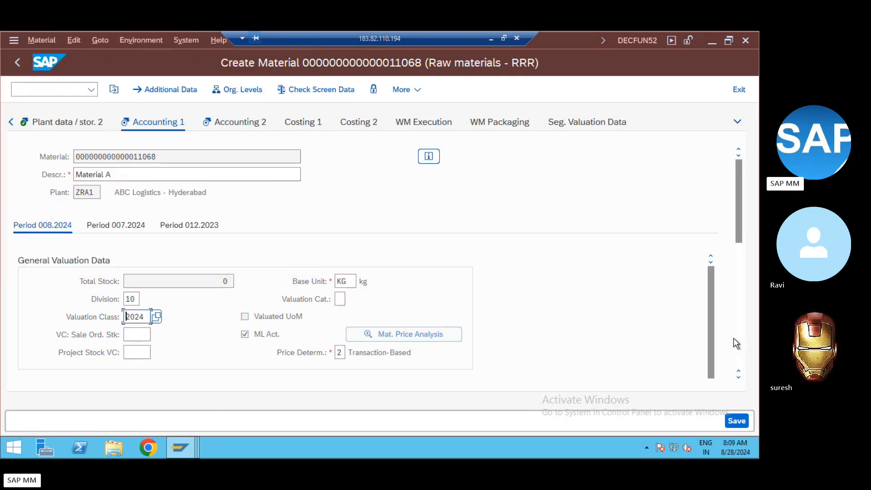
left_click(736, 318)
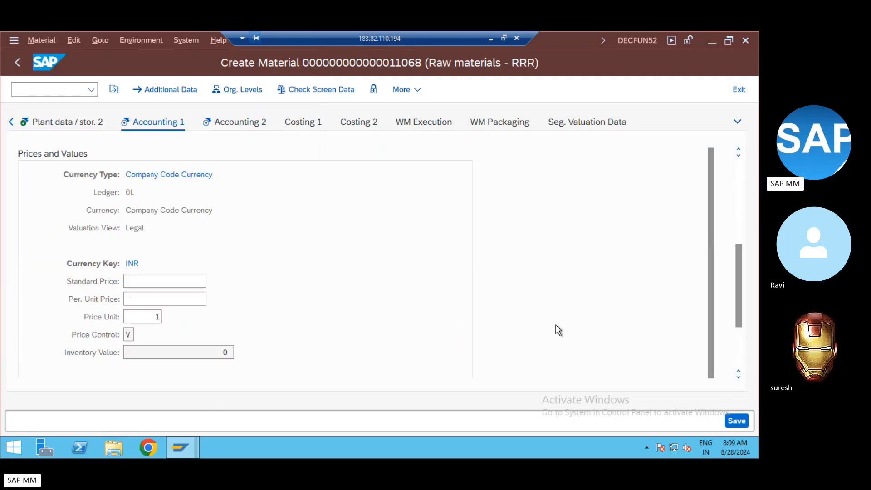
- Keep price control V without entering a price, continue past the Accounting 2 view and save the material
mouse_move(736, 270)
left_mouse_down()
mouse_move(737, 219)
mouse_move(738, 287)
left_mouse_up()
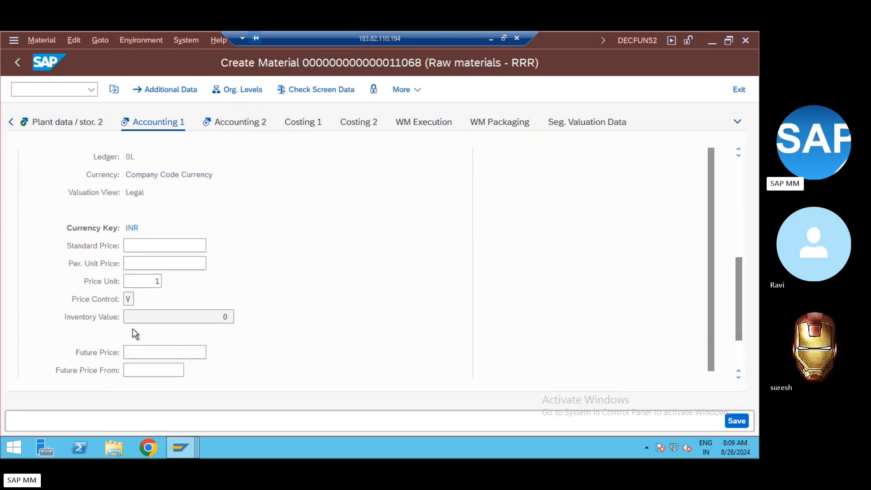
left_click(132, 301)
key("Return")
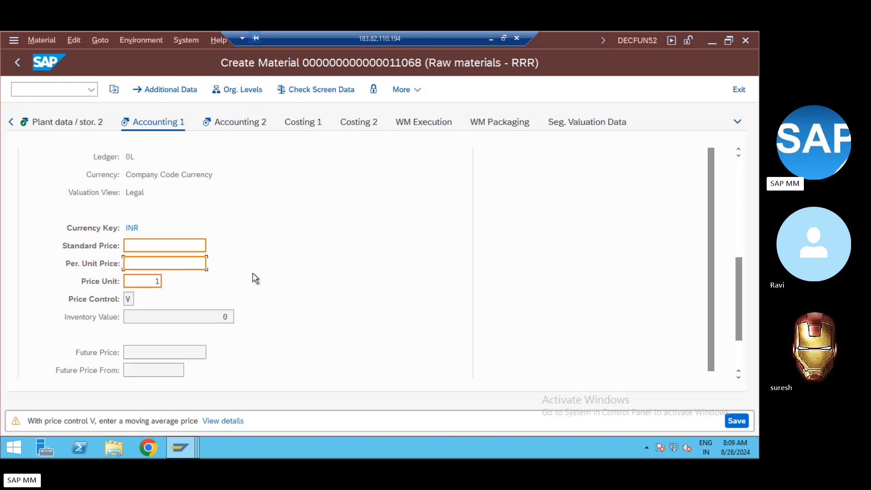
left_click(133, 299)
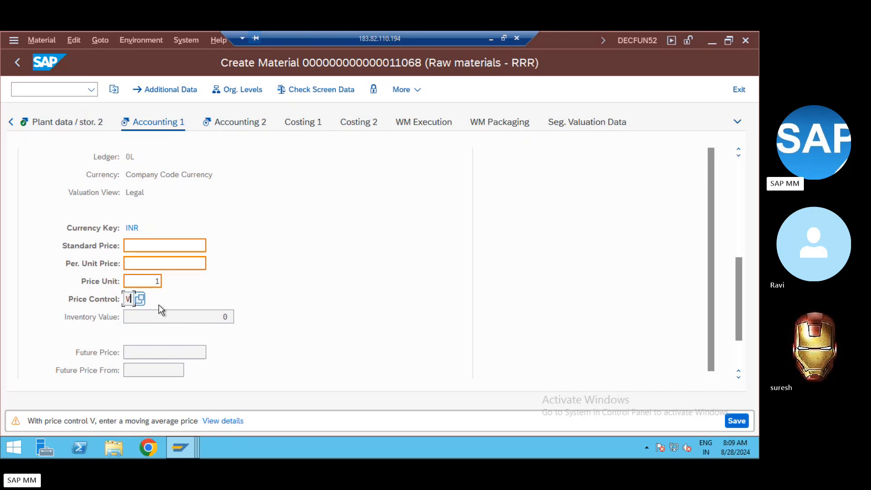
key("Return")
key("Return")
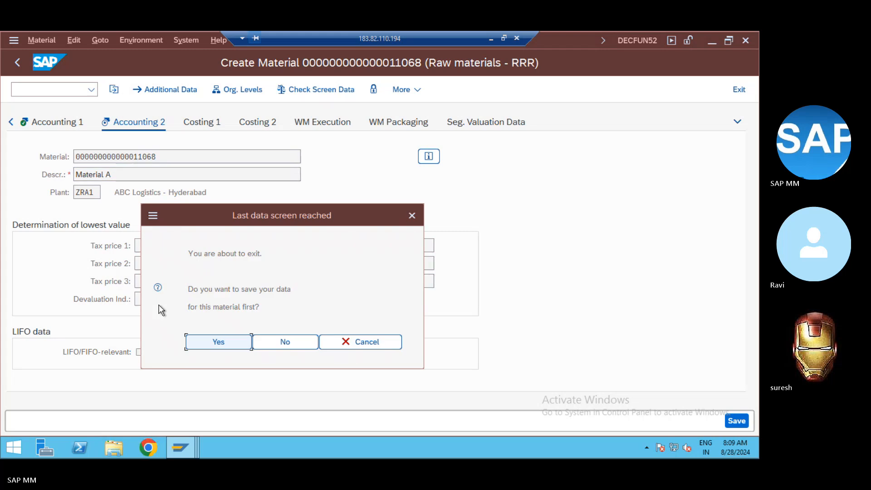
key("Return")
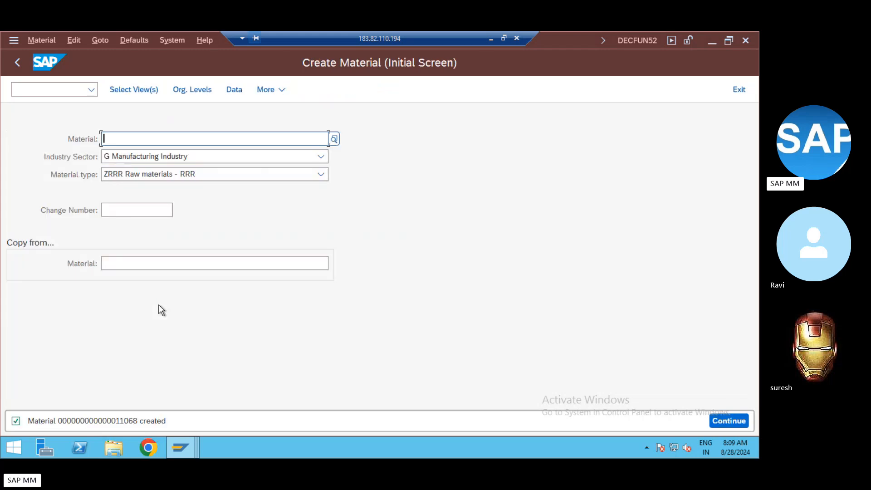
left_click(274, 89)
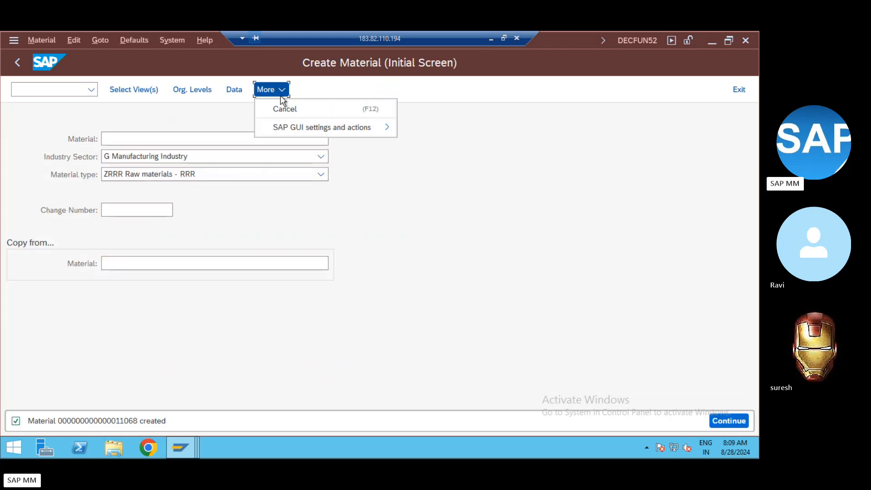
left_click(236, 91)
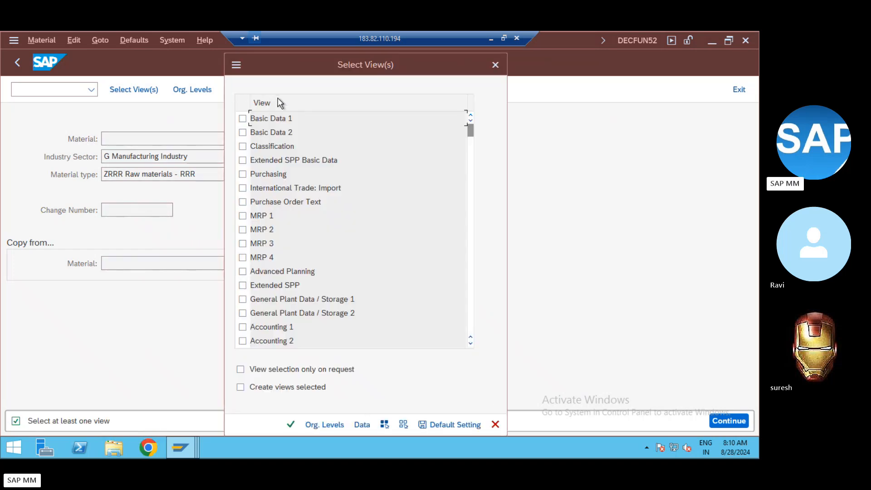
left_click(244, 131)
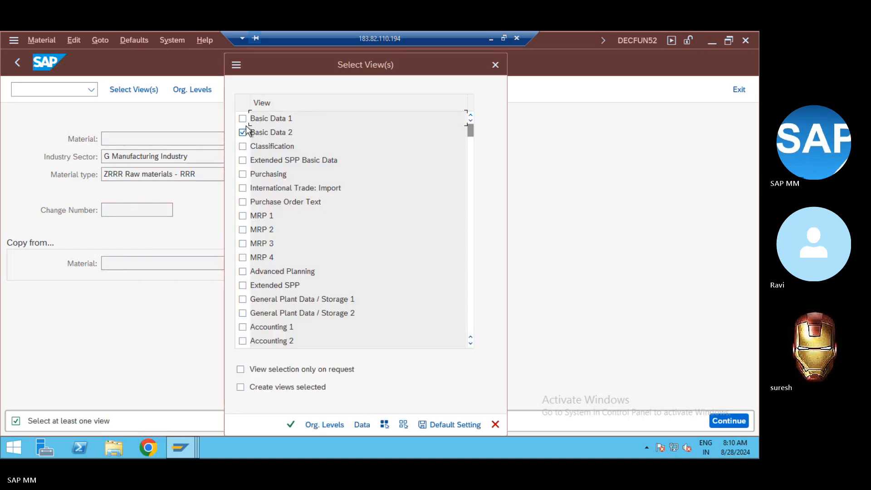
left_click(242, 119)
key("Return")
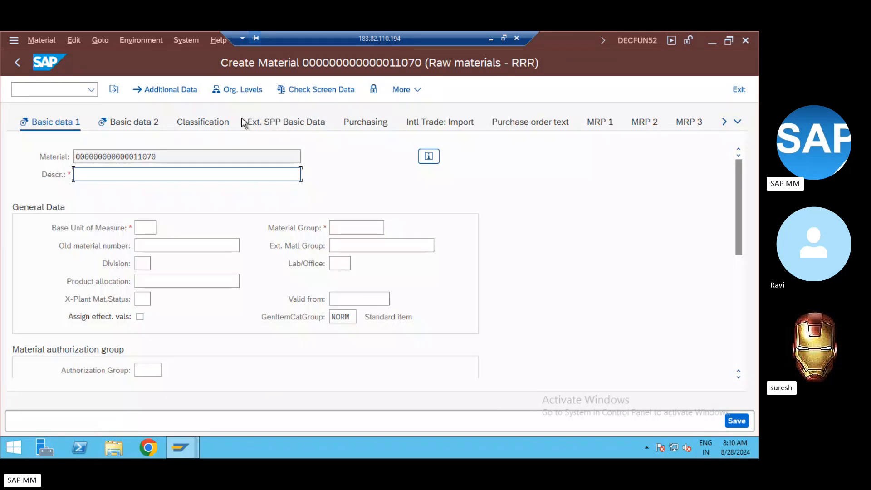
- Go to transaction MM03 and try to display material 11070
left_click(53, 93)
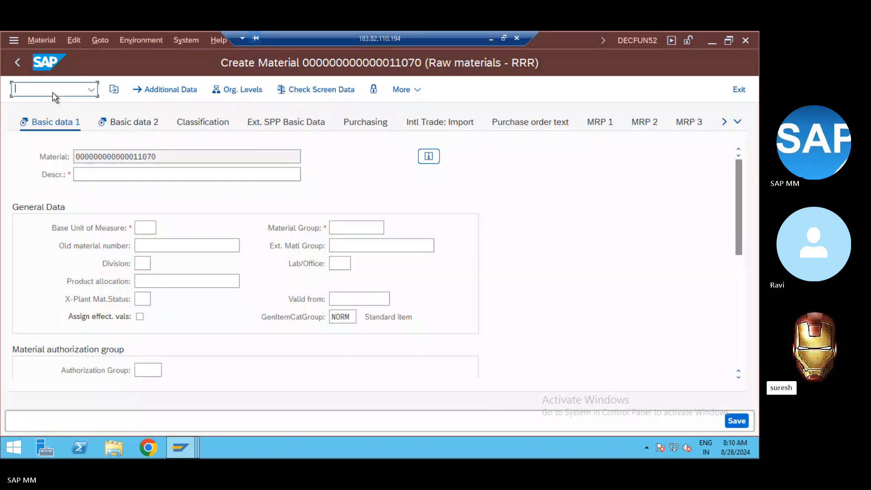
type("/nmm")
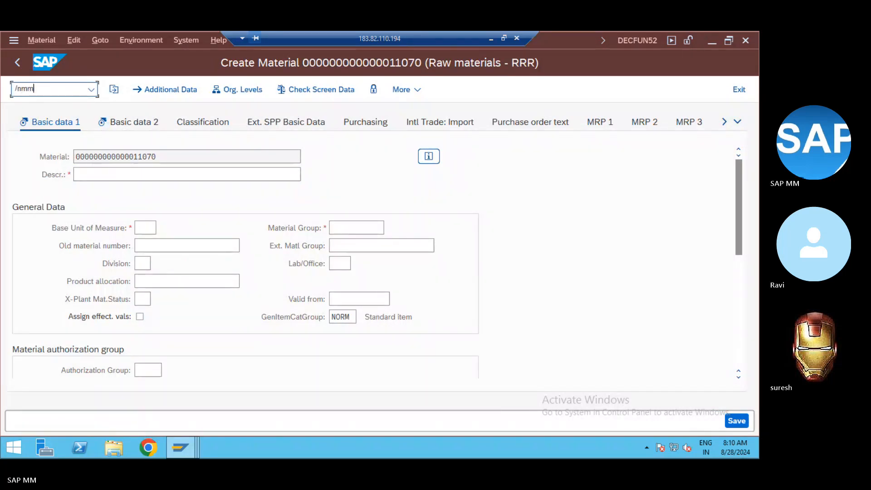
type("03")
key("Return")
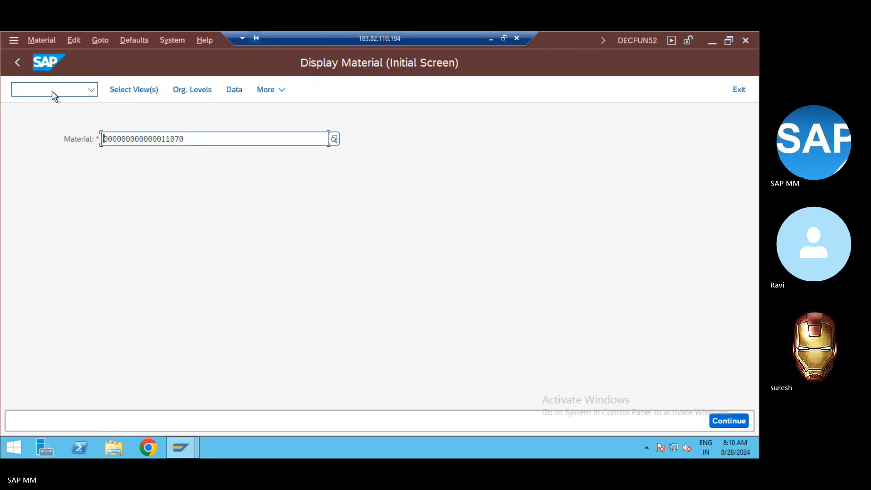
key("Return")
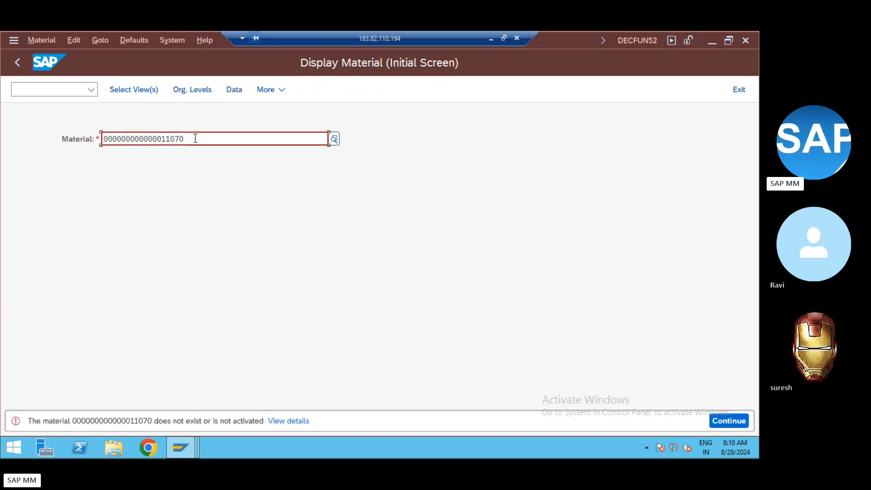
- Display the Basic Data 1 view of material 11069
key("BackSpace")
key("BackSpace")
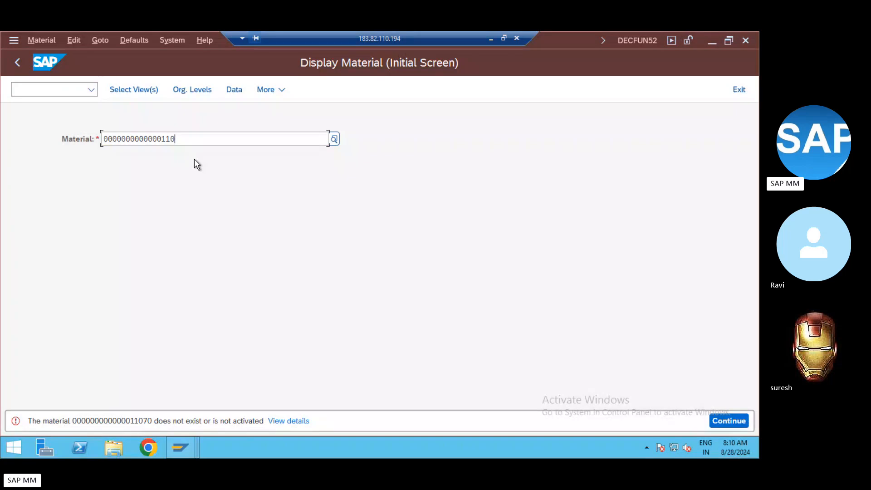
type("69")
key("Return")
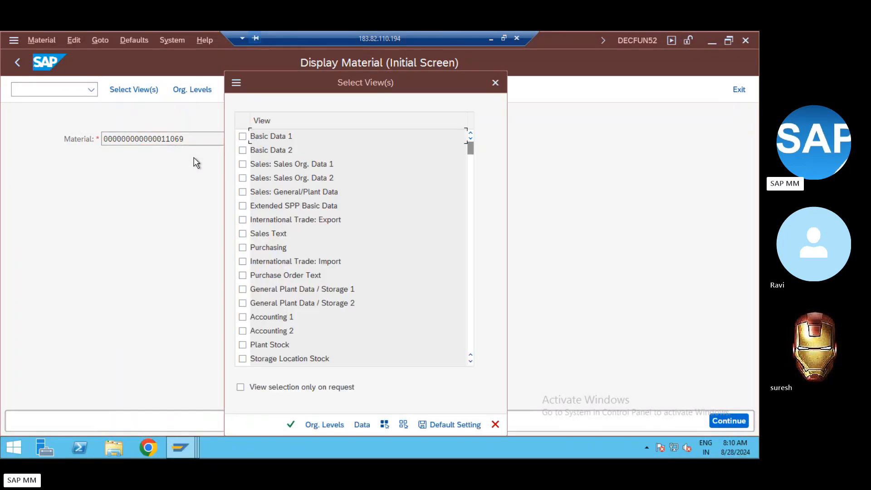
left_click(243, 136)
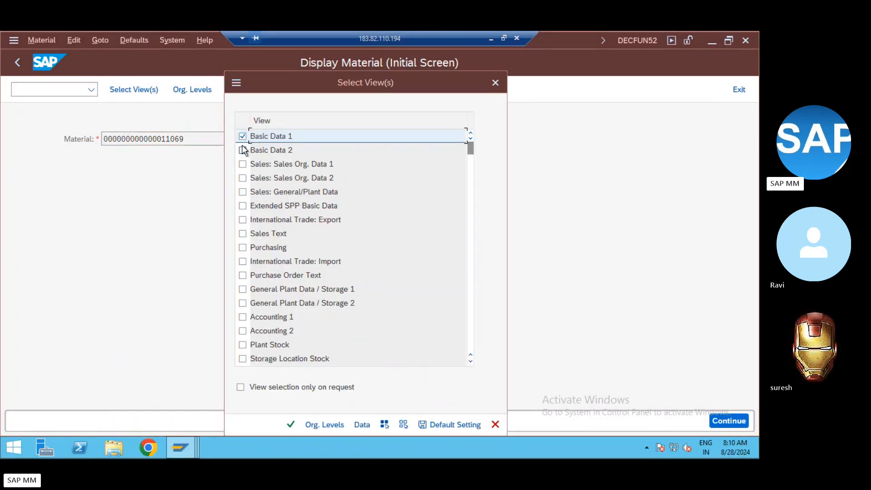
key("Return")
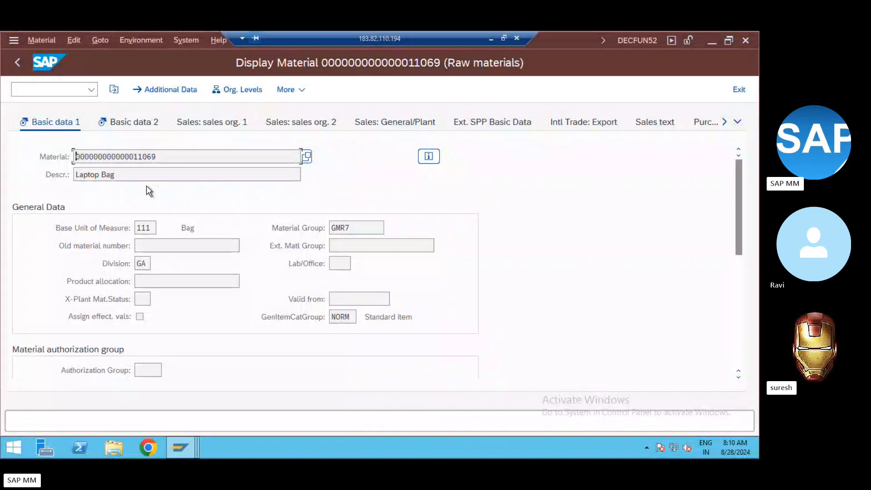
- Run the MM60 materials list for plant ZRA1 with the material number cleared, and widen the list's Material column
left_click(41, 89)
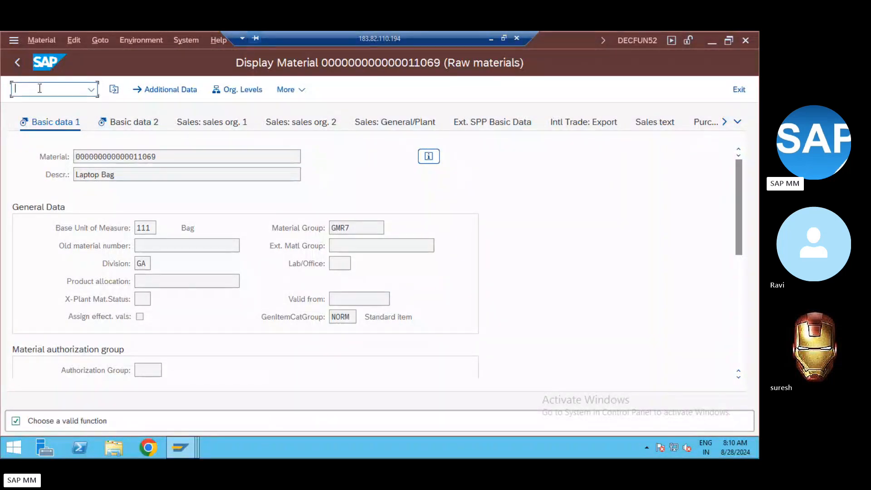
type("/nmm60")
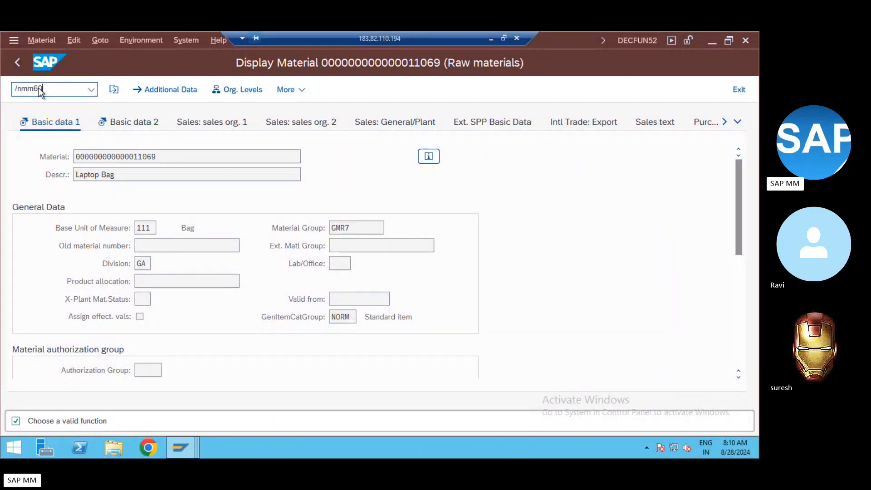
key("Return")
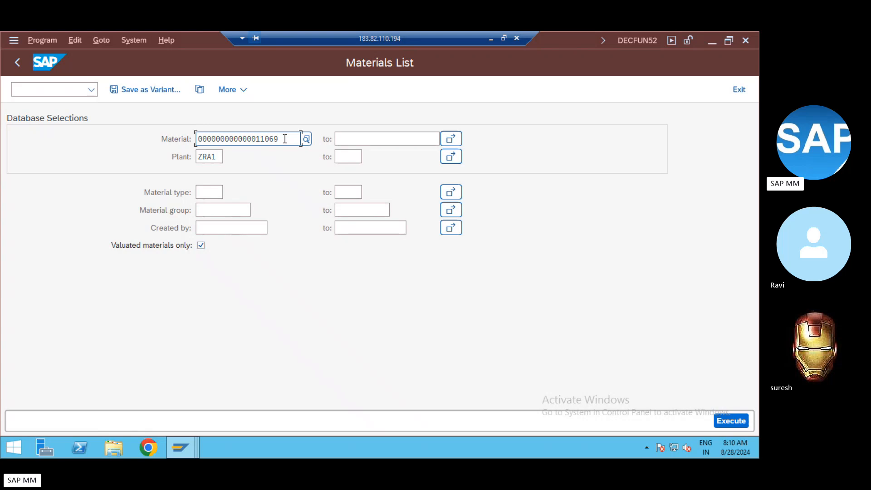
key("BackSpace")
key("BackSpace")
key("BackSpace")
key("BackSpace")
key("BackSpace")
key("BackSpace")
key("BackSpace")
key("BackSpace")
key("BackSpace")
key("BackSpace")
key("BackSpace")
key("BackSpace")
key("BackSpace")
key("BackSpace")
key("BackSpace")
key("BackSpace")
key("BackSpace")
key("BackSpace")
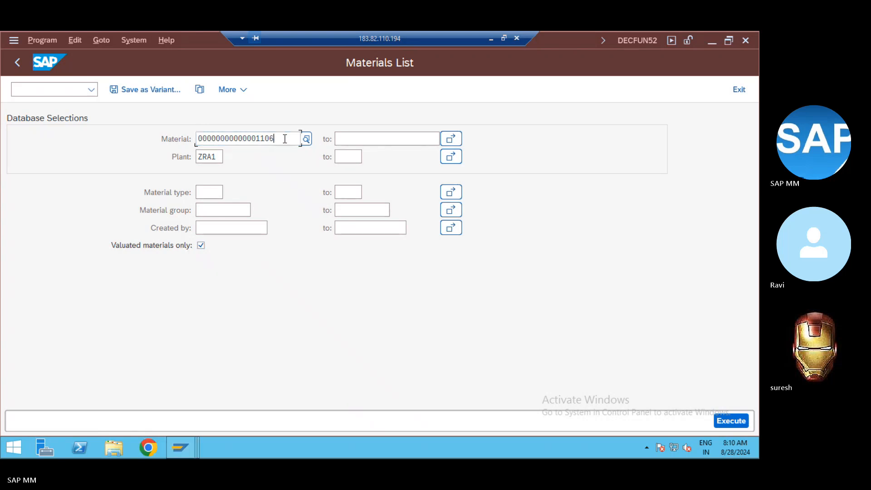
left_click(485, 299)
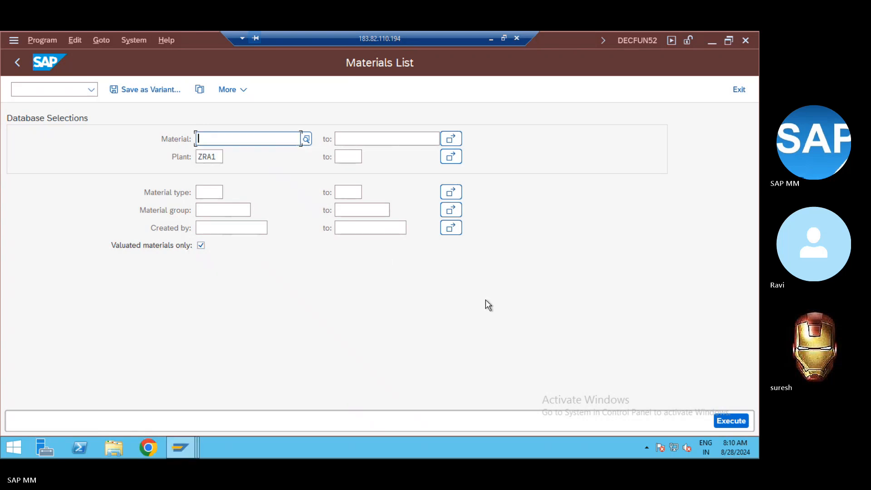
left_click(736, 420)
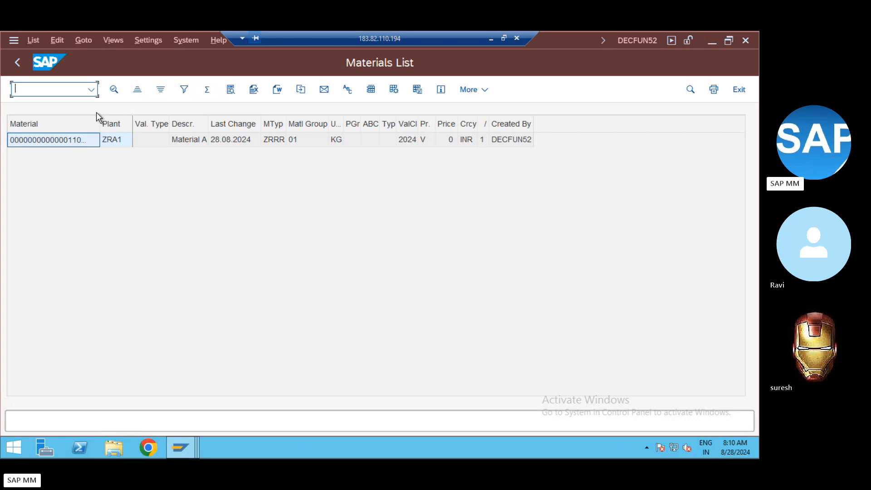
left_click_drag(100, 120, 152, 121)
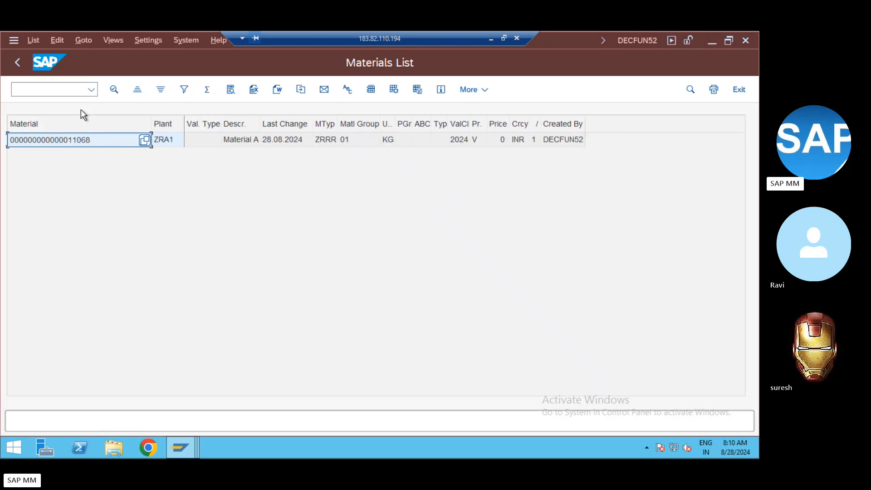
- Go to the BP transaction and start creating a new organization
left_click(55, 88)
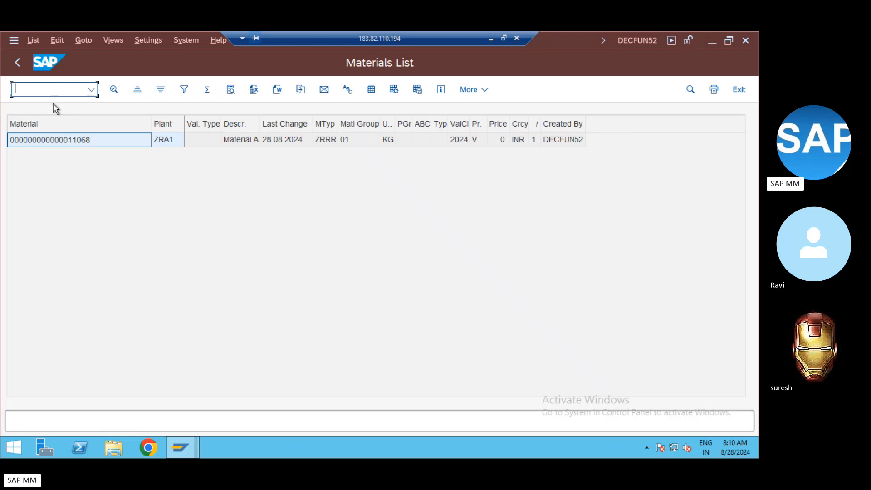
type("/nbp")
key("Return")
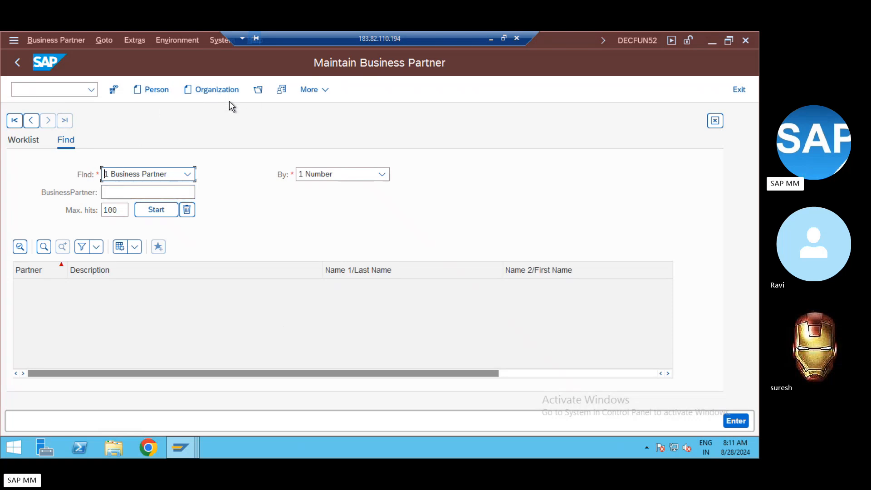
left_click(219, 88)
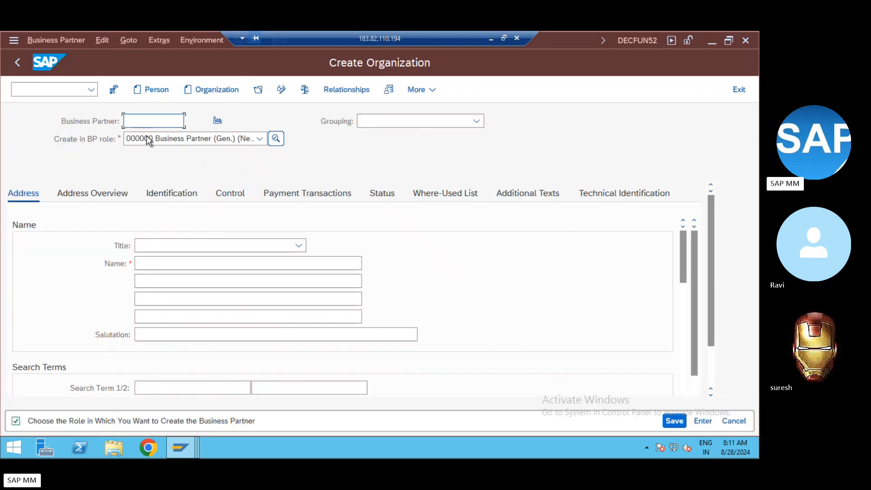
- Set the new organization's business partner role to FLVN01 Vendor MM* and confirm creating it in that role
left_click(149, 140)
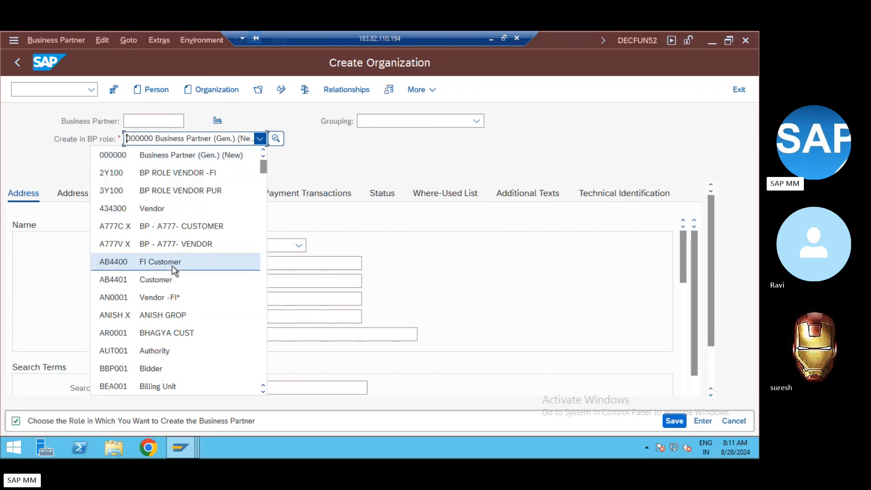
scroll(173, 270, "down", 7)
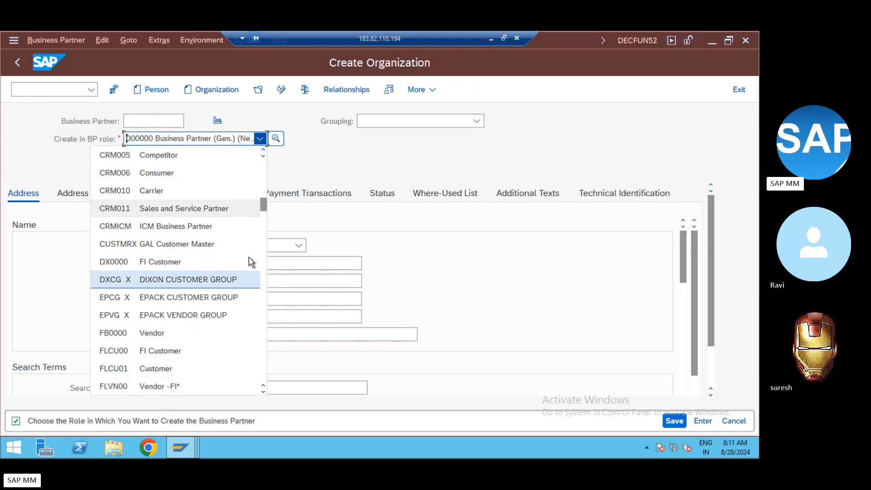
scroll(263, 208, "down", 2)
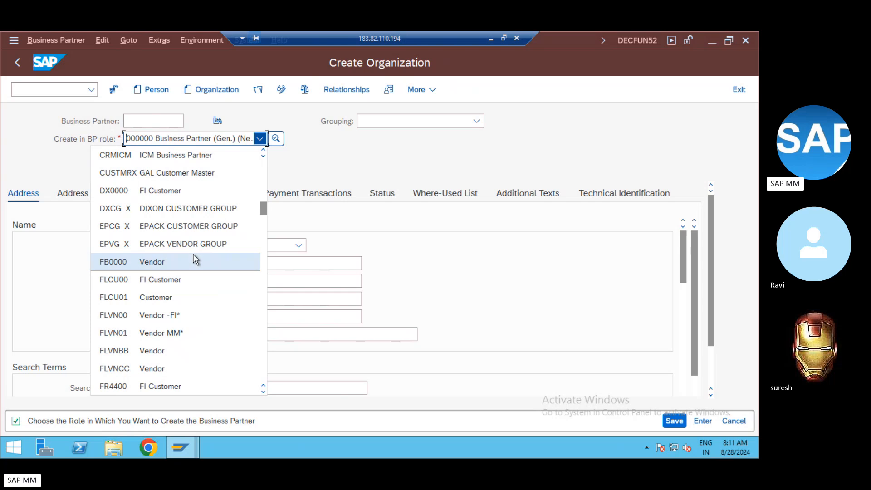
left_click(173, 328)
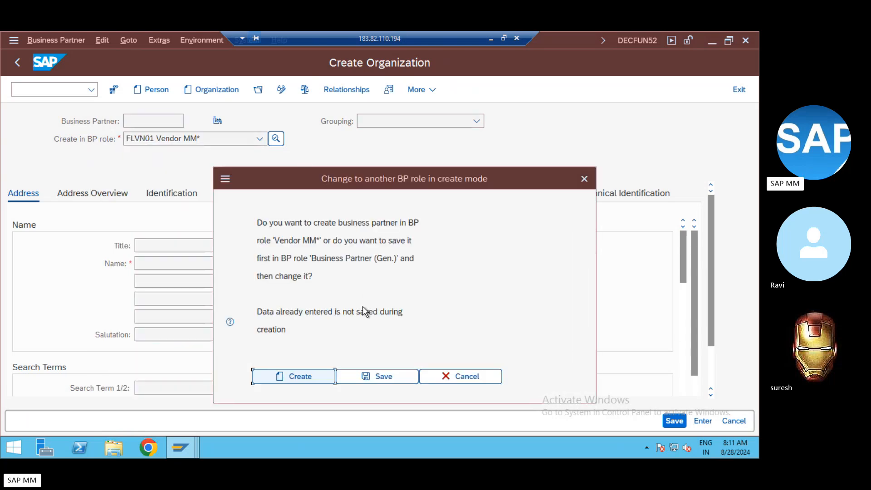
left_click(287, 373)
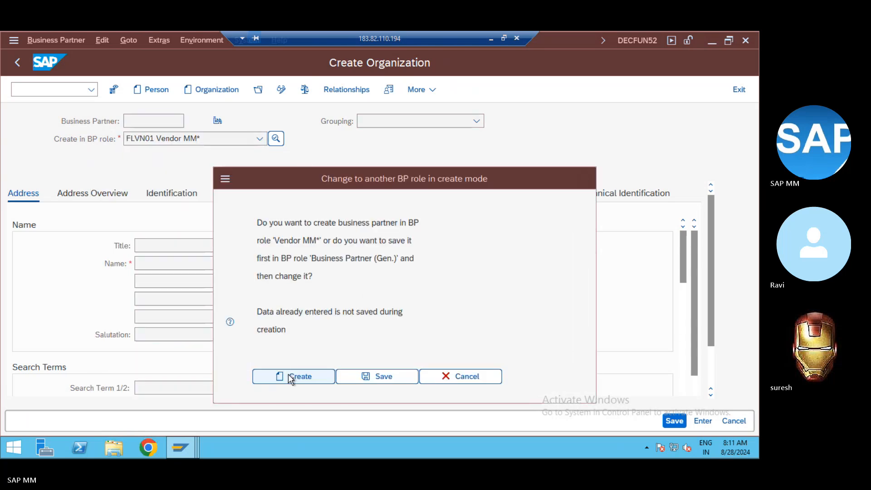
- Set the new vendor organization's grouping to ZBPR Internal Number Assignment
left_click(399, 129)
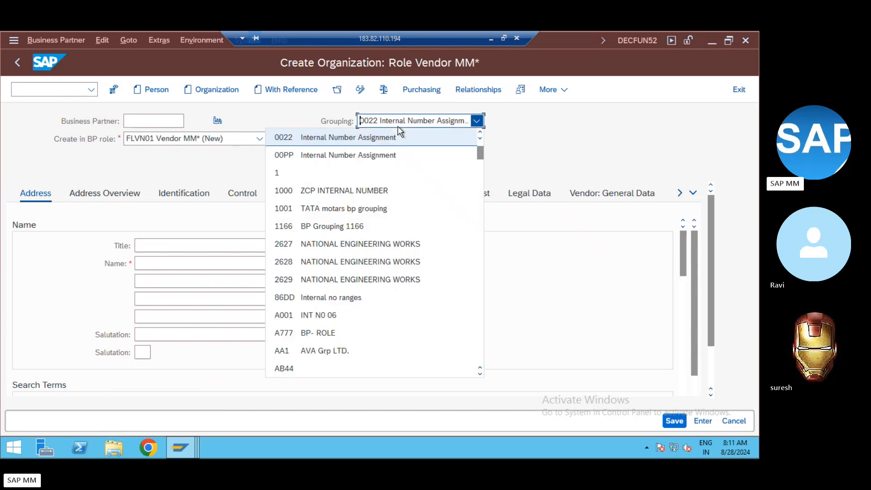
key("End")
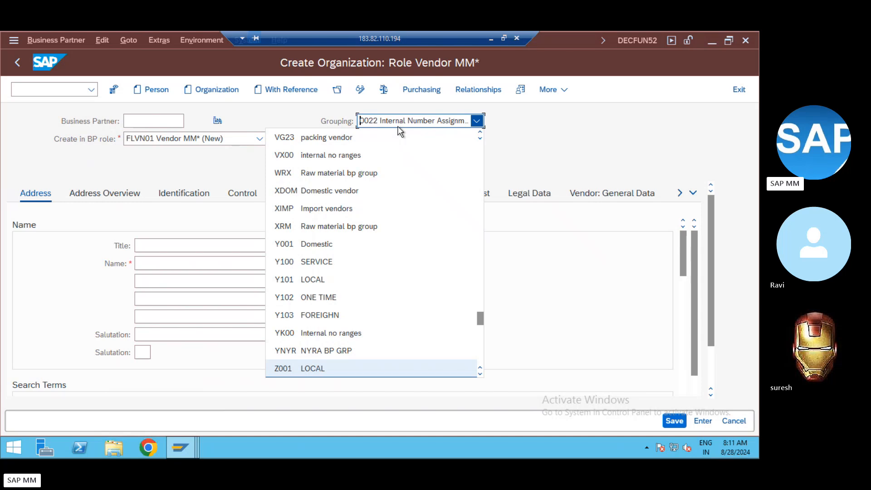
key("z")
key("r")
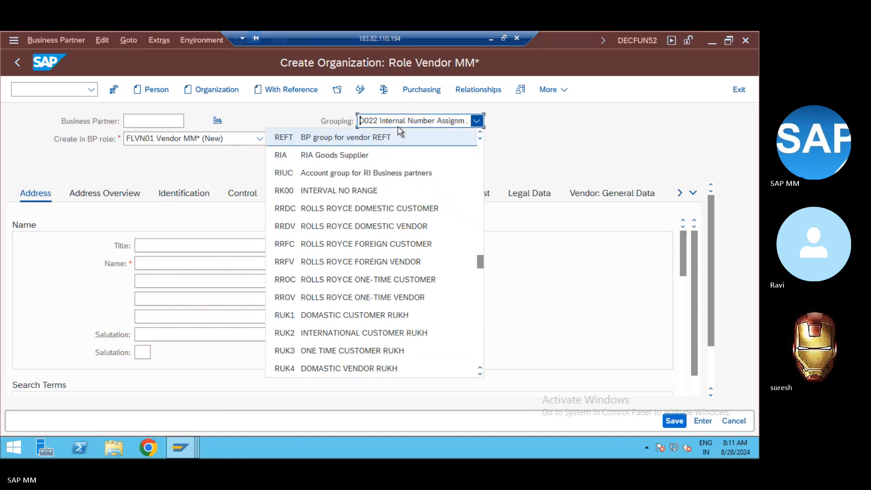
key("z")
key("r")
left_click_drag(481, 265, 481, 347)
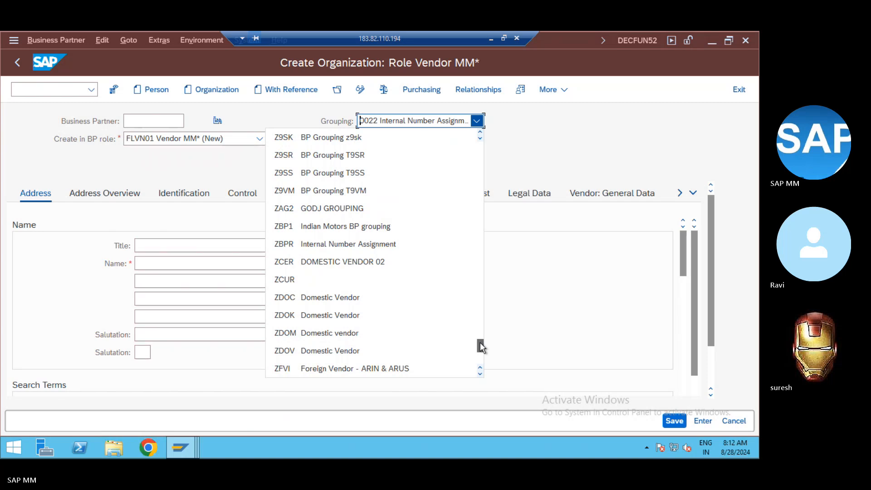
left_click_drag(480, 343, 478, 339)
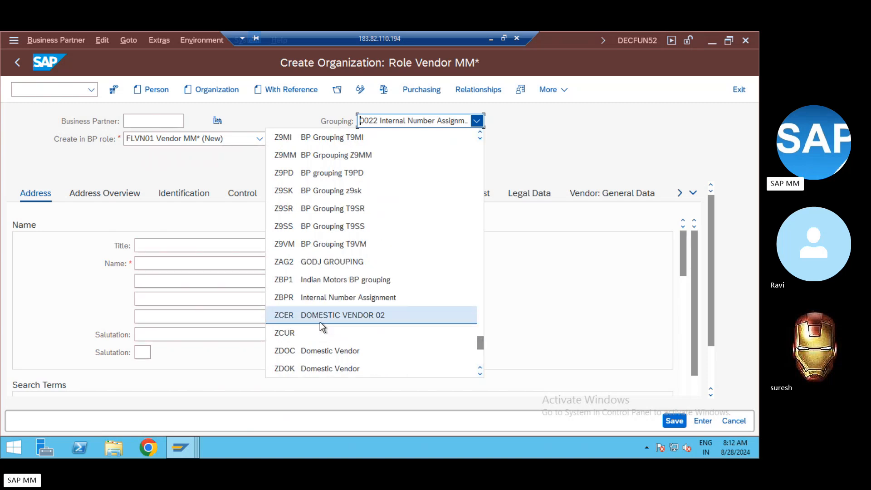
left_click(292, 292)
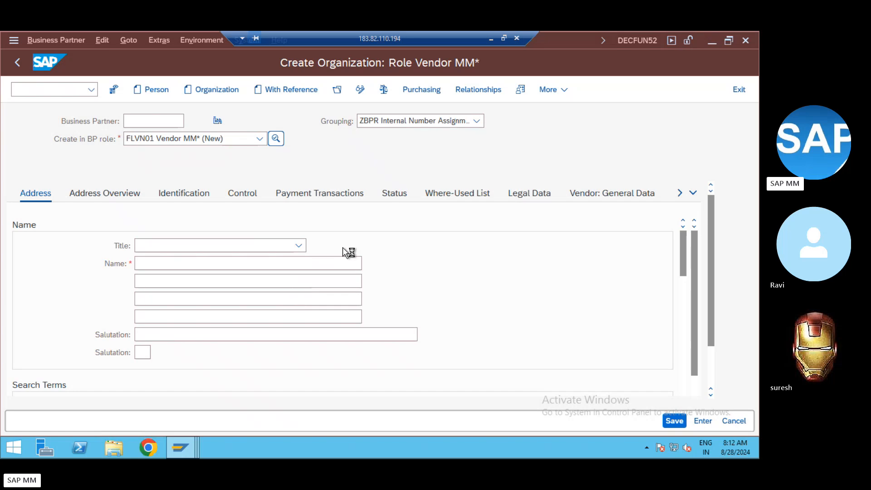
- Name the organization "Logistics handling pvt ltd" and enter "Logistics" as its first search term
left_click(226, 263)
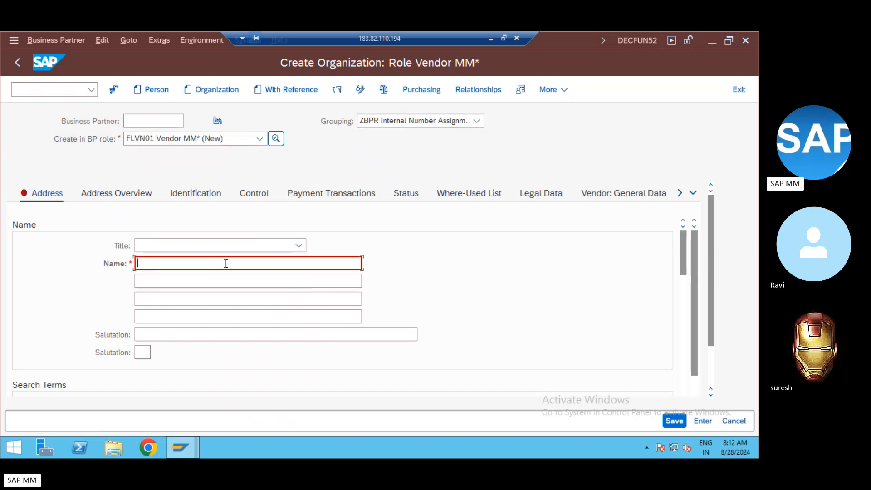
type("Logistics ")
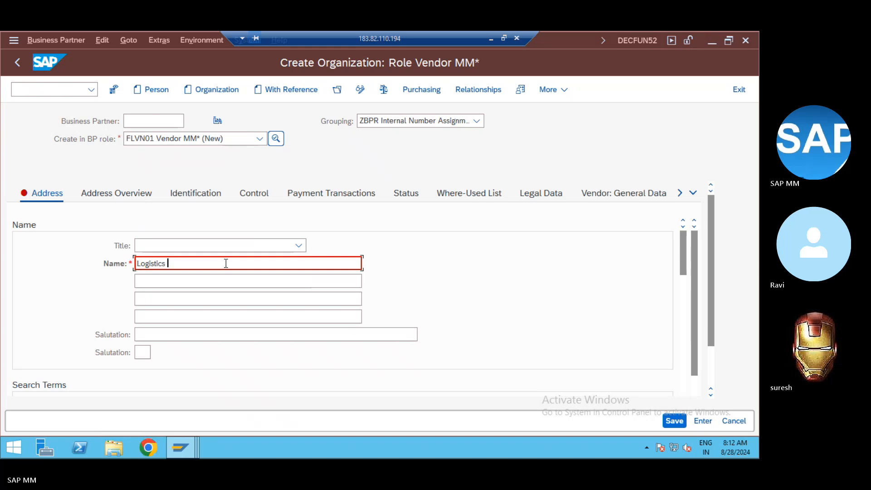
type("hand")
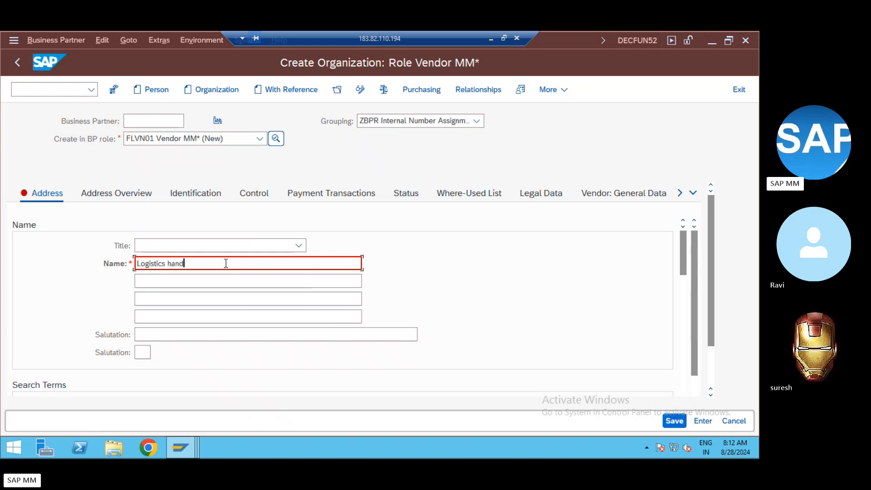
type("ling pvt ltd")
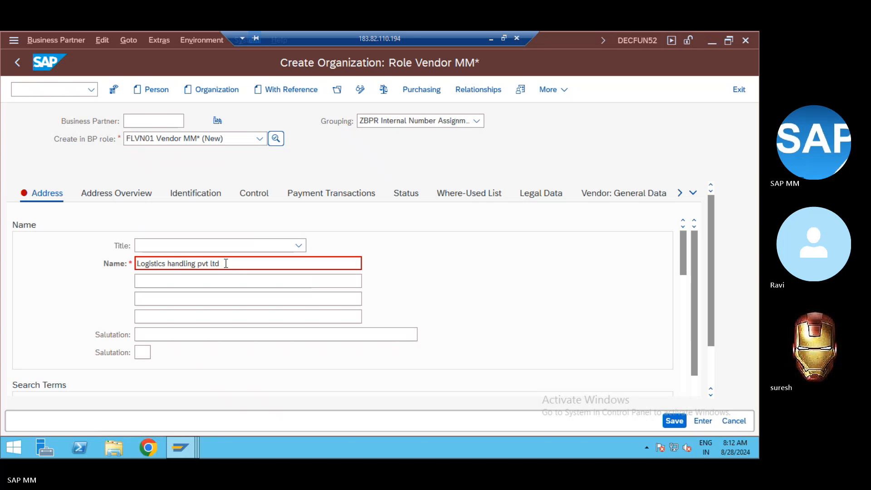
key("Return")
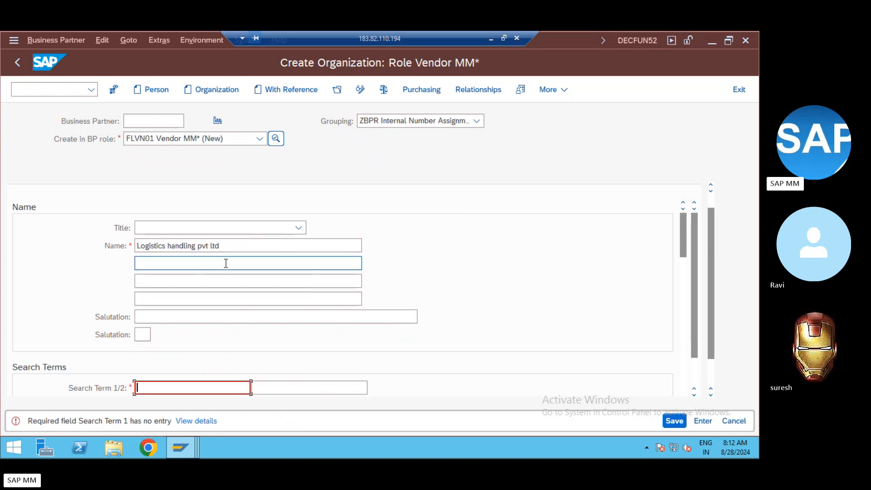
type("Logistics")
key("Return")
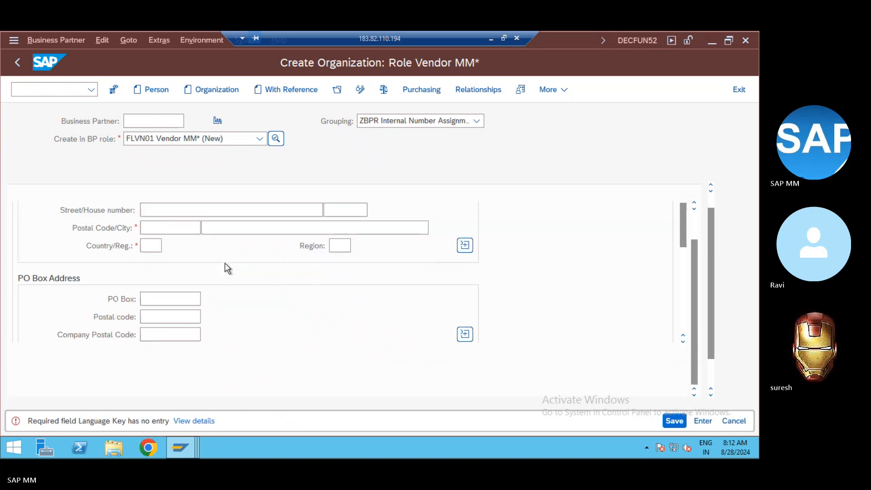
- Enter country IN and the postal code in the organization's street address
left_click(152, 241)
type("IN")
key("shift+Tab")
key("shift+Tab")
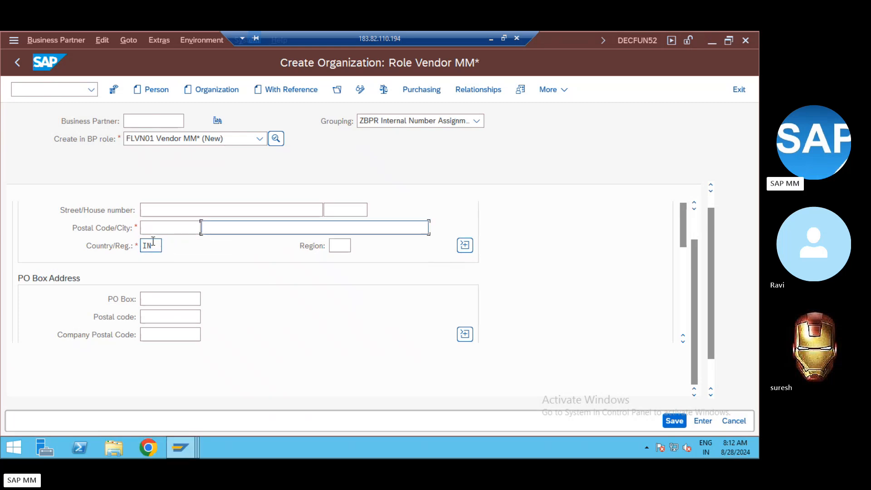
left_click(153, 244)
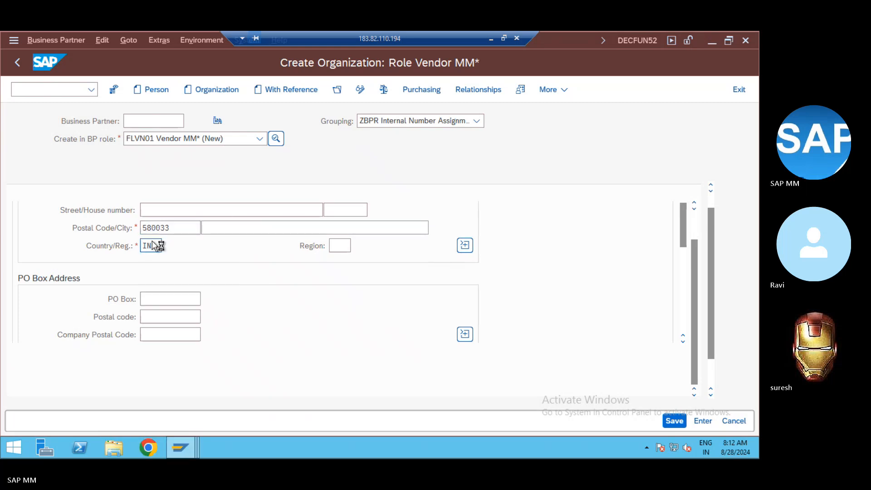
key("Return")
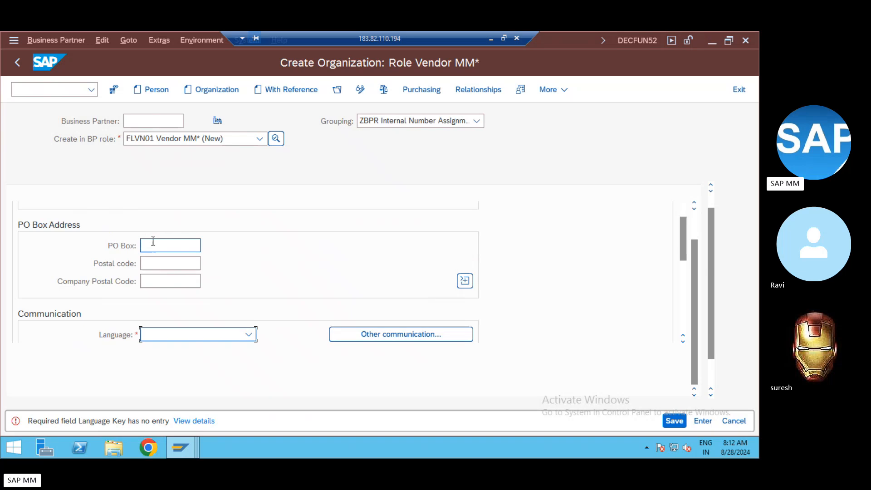
- Set the organization's communication language to EN English
left_click(184, 336)
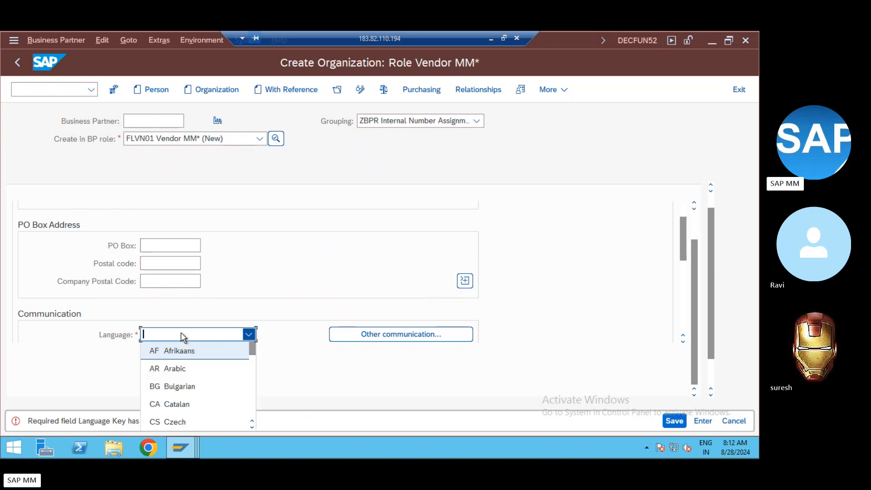
type("en")
key("Return")
key("Return")
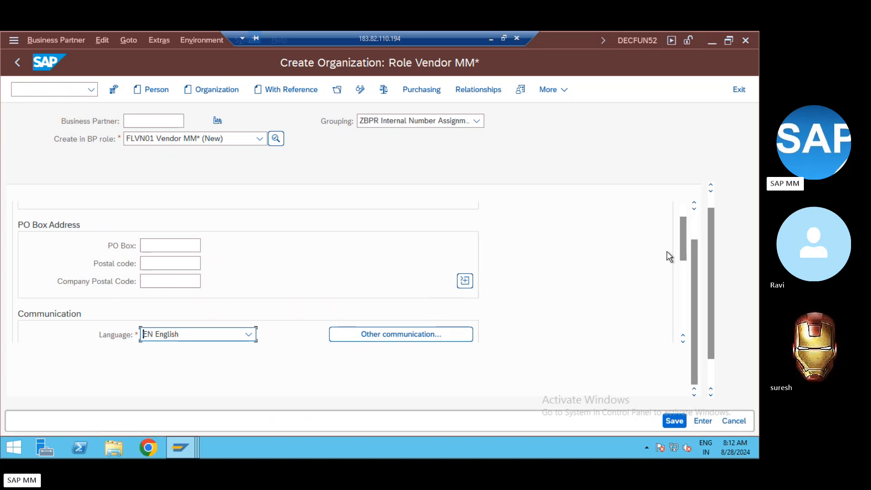
- Enter the external vendor number in the vendor's general data
scroll(709, 200, "up", 1)
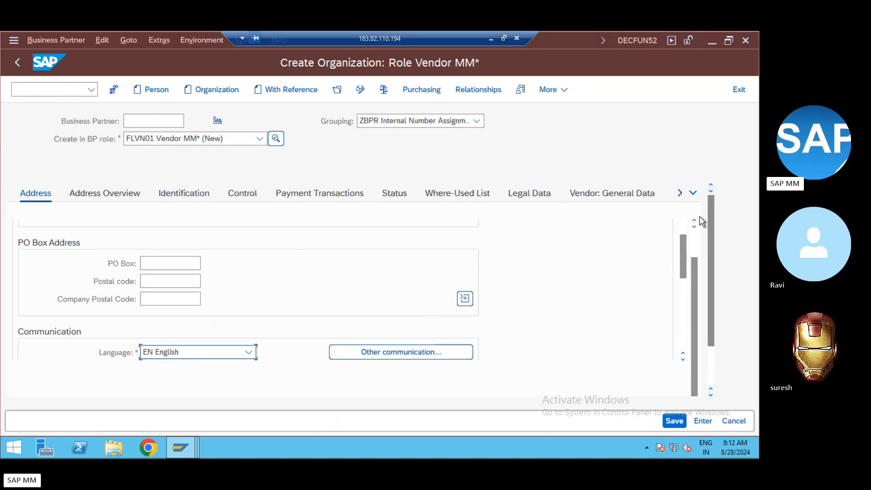
scroll(693, 240, "up", 3)
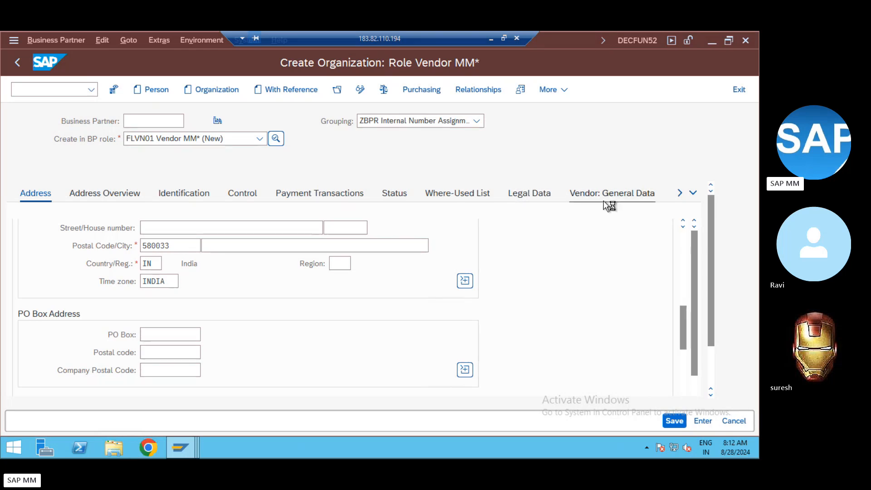
left_click(172, 300)
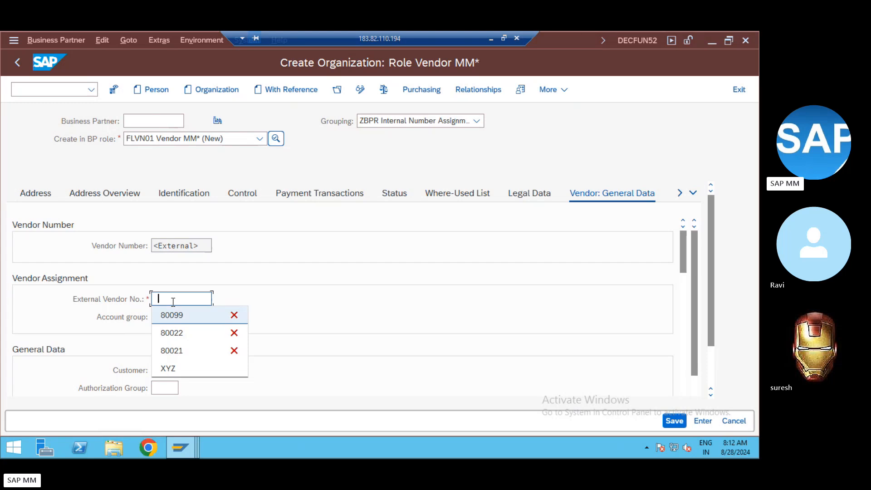
type("80088")
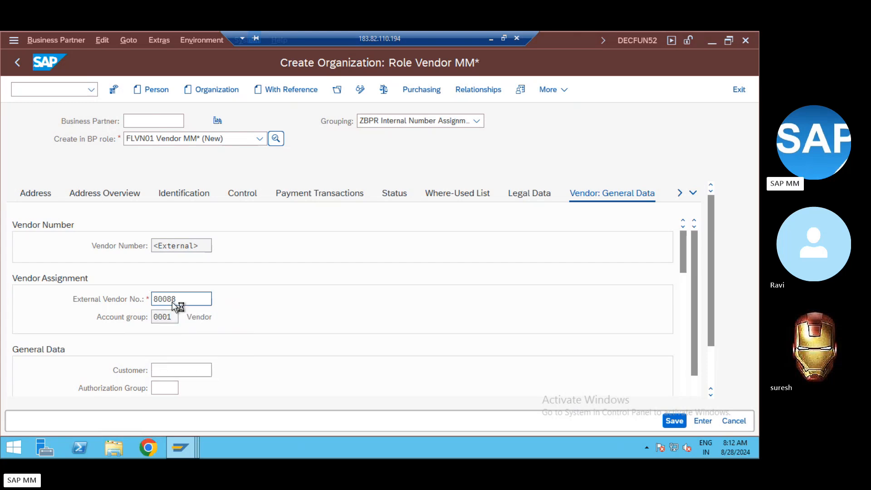
key("Return")
- Open the vendor's purchasing data and assign purchasing organization ZRR1
left_click(422, 88)
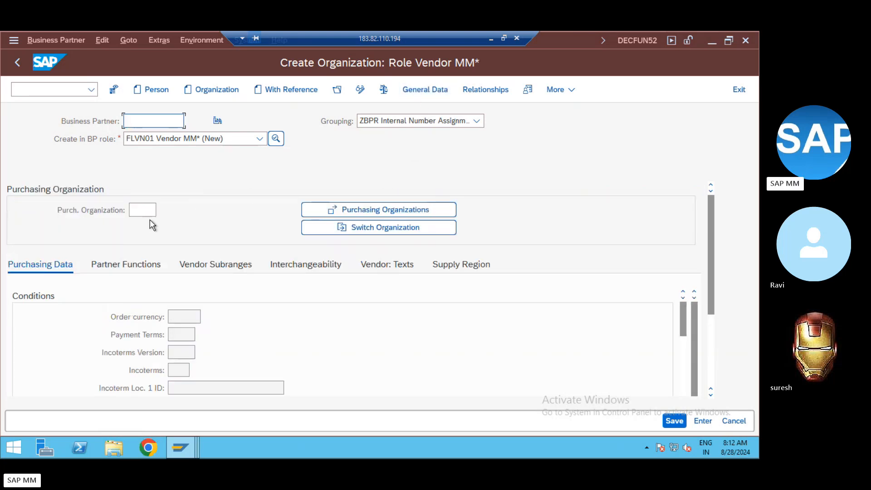
left_click(134, 210)
type("Z")
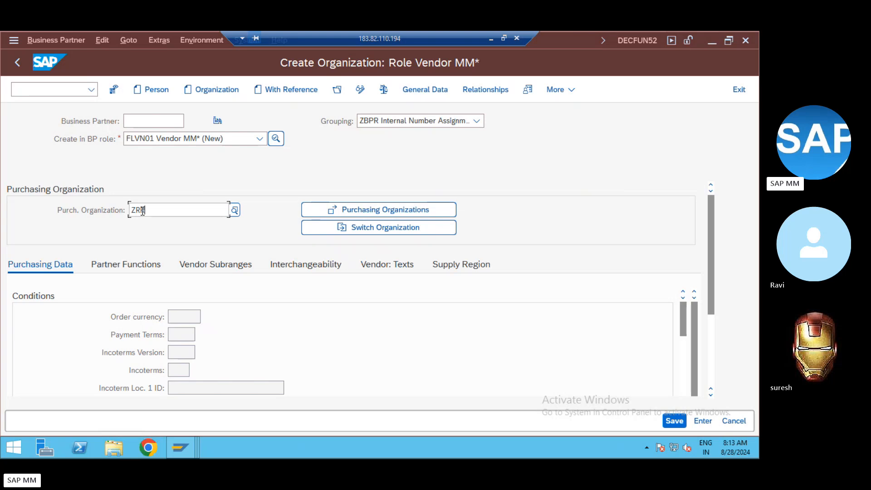
type("RR1")
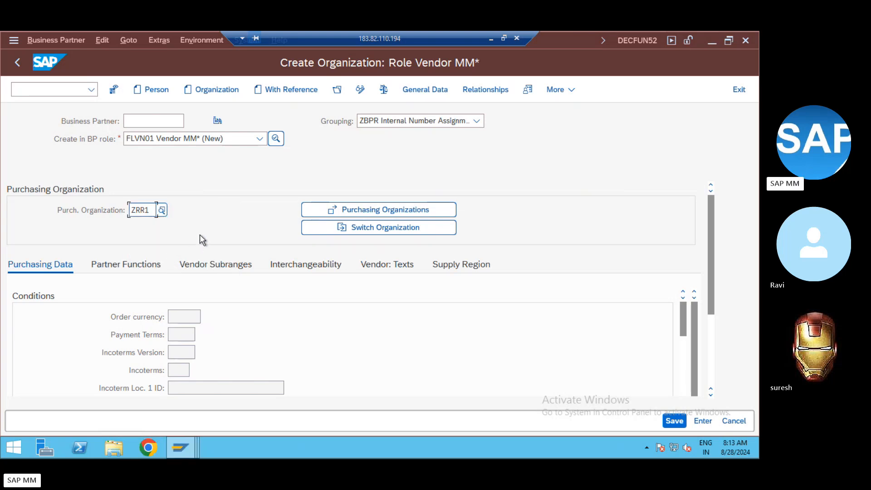
key("Return")
- Set the order currency to INR in the purchasing data and save the business partner
left_click(190, 335)
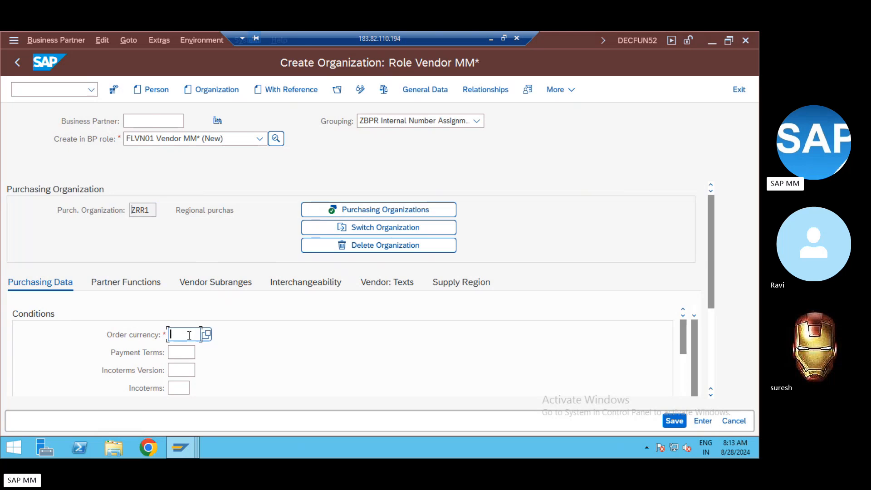
type("INR")
key("Return")
left_click(710, 330)
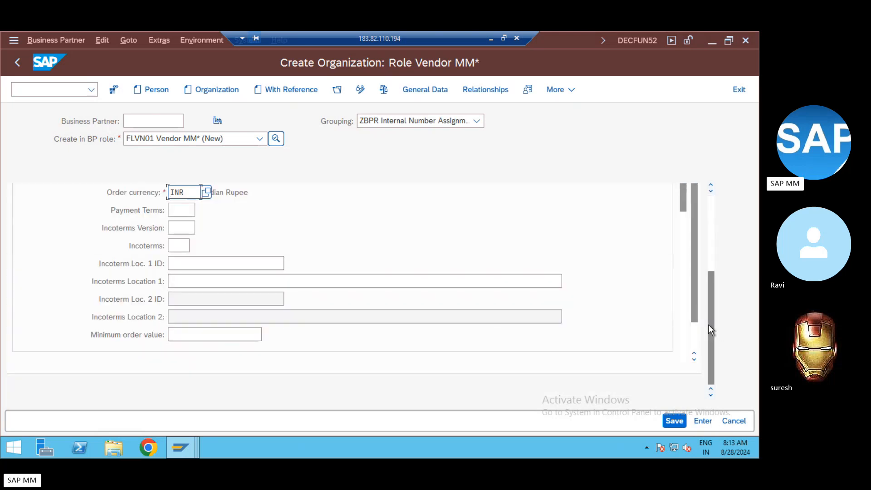
left_click_drag(708, 324, 708, 261)
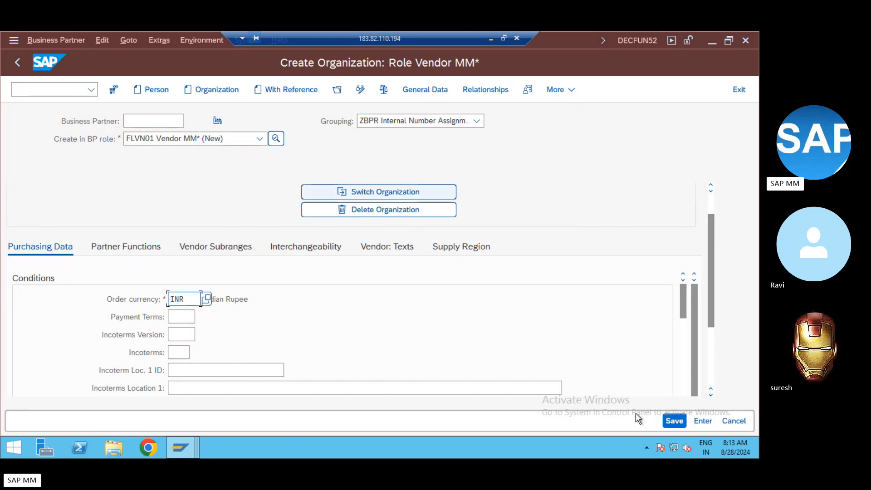
left_click(683, 423)
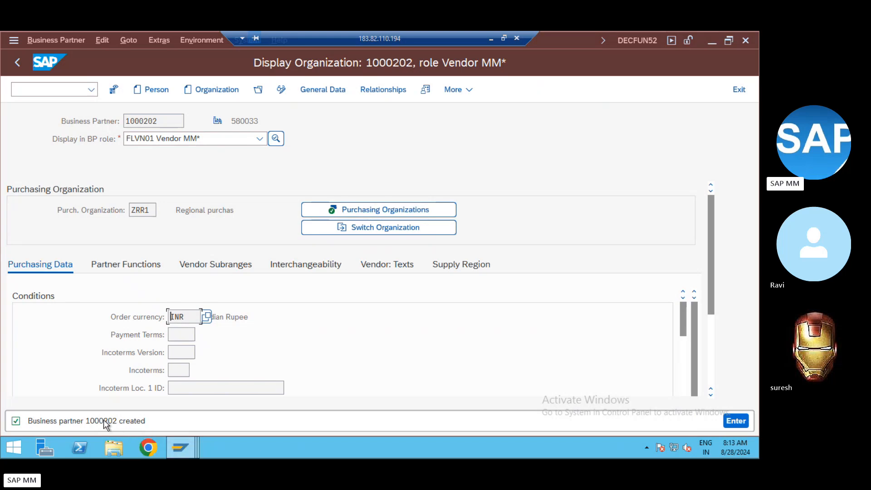
- Switch the saved business partner to change mode and add the role FLVN00 Vendor -FI*
left_click(280, 89)
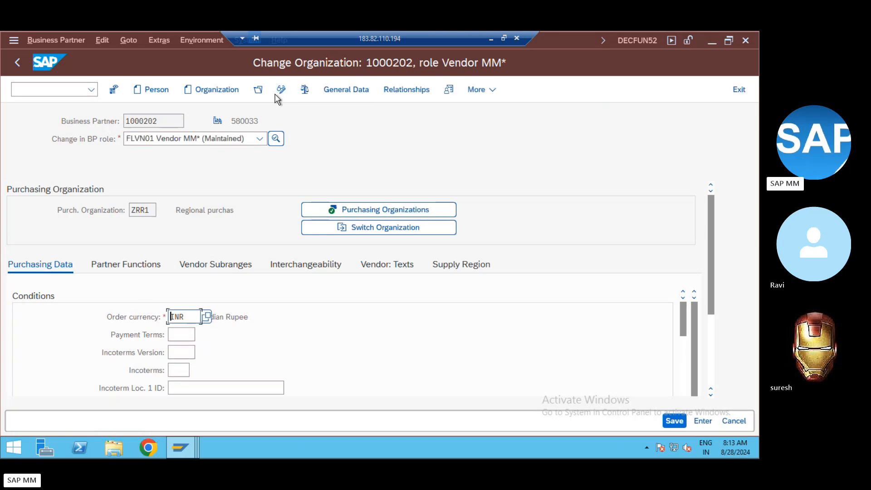
left_click(252, 136)
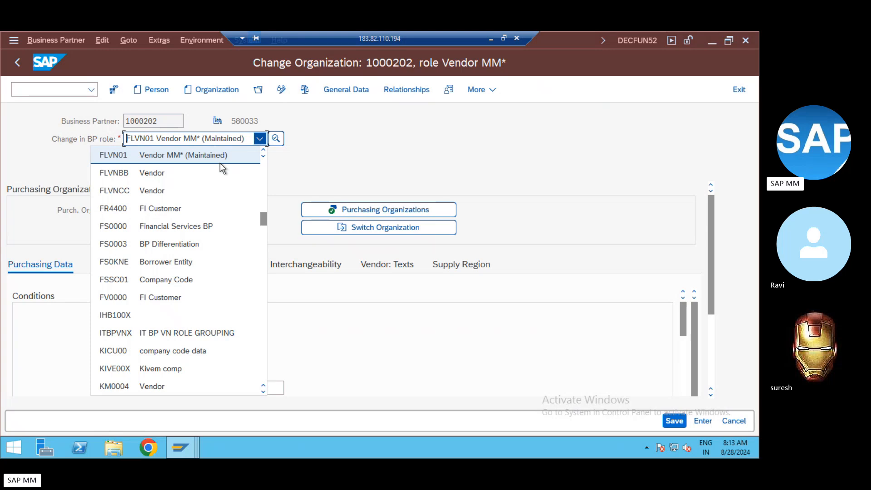
left_click(263, 151)
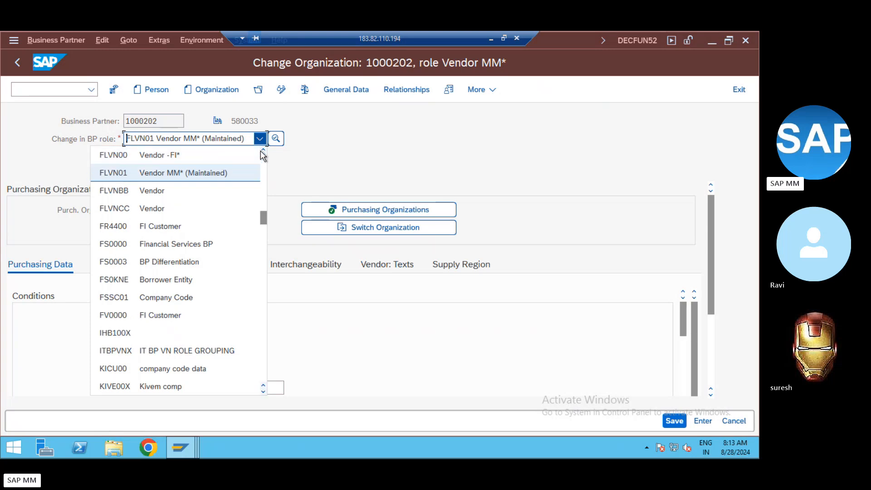
left_click(177, 159)
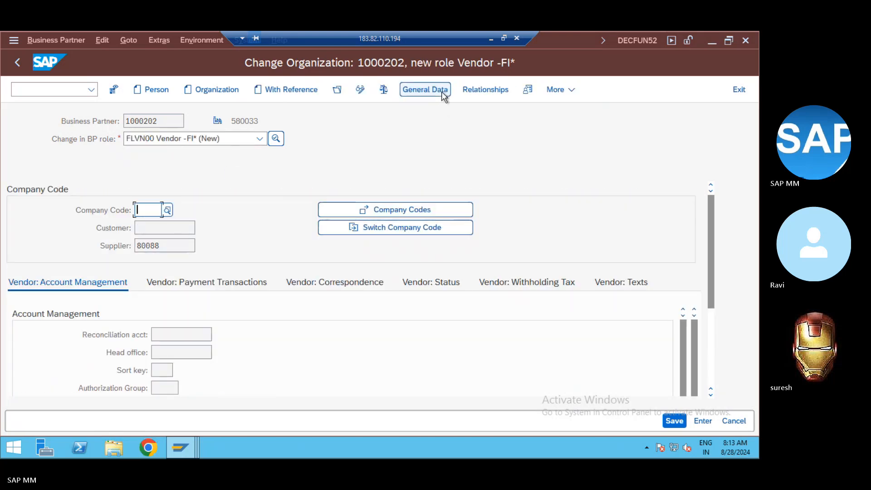
- Assign company code ZRRR (ABC Logistics) to the vendor's FI role
left_click(149, 213)
type("Zrr")
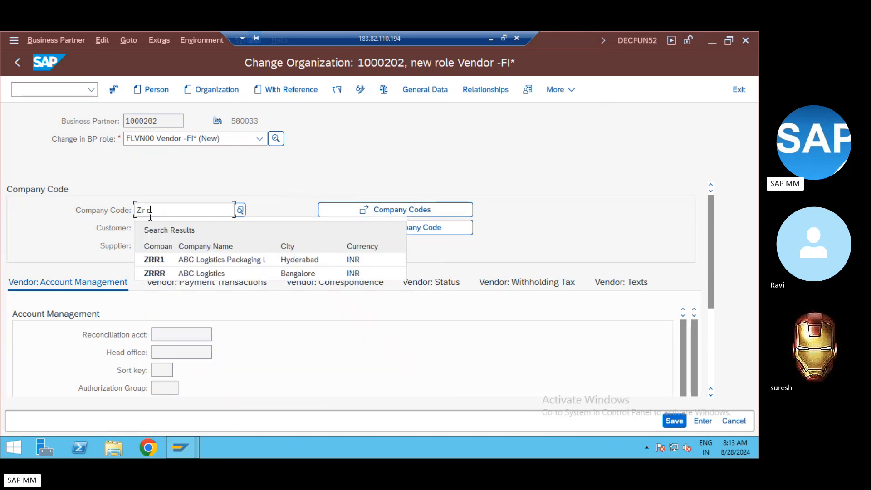
left_click(160, 272)
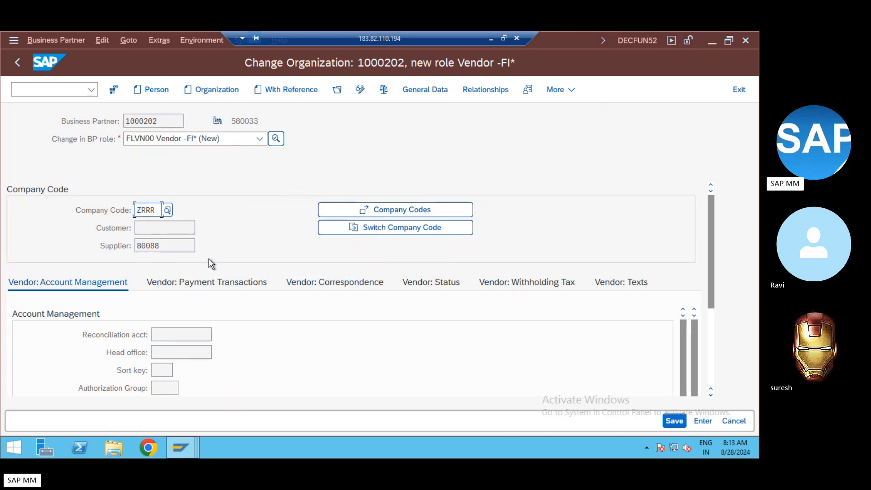
key("Return")
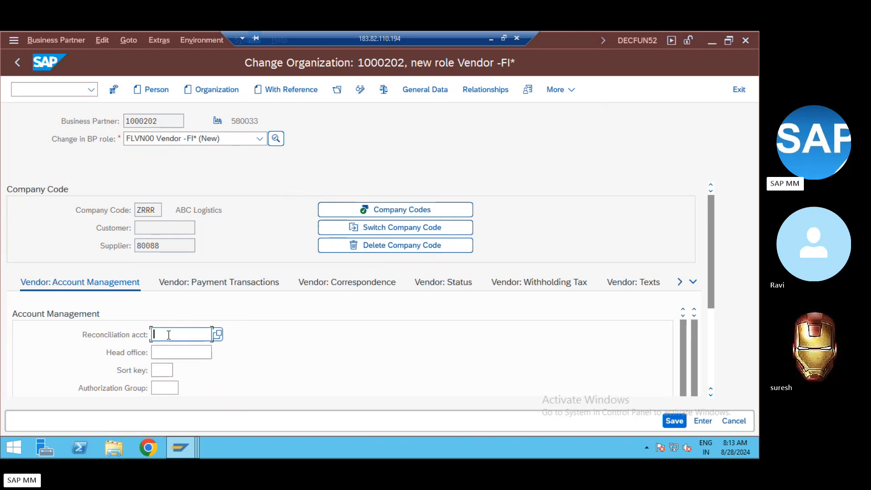
- Set the reconciliation account to 160000 (Accounts payable-domestic) for company code ZRRR and save the business partner
type("160001")
key("Return")
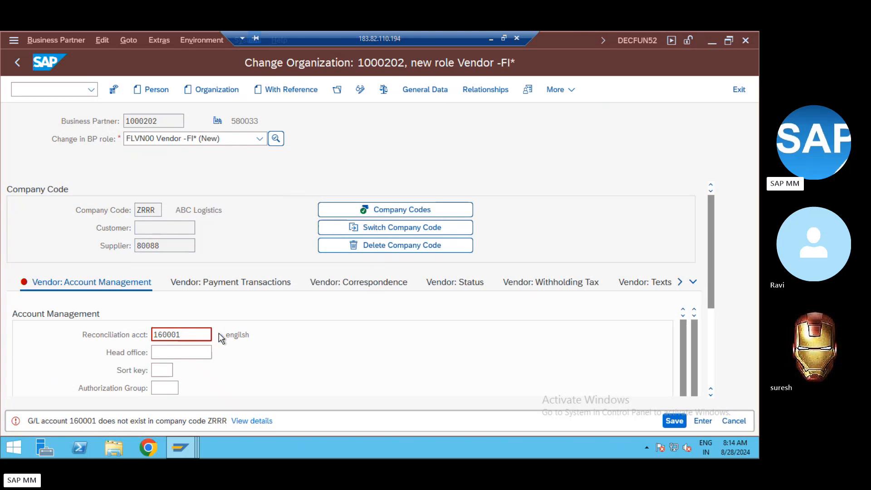
key("F4")
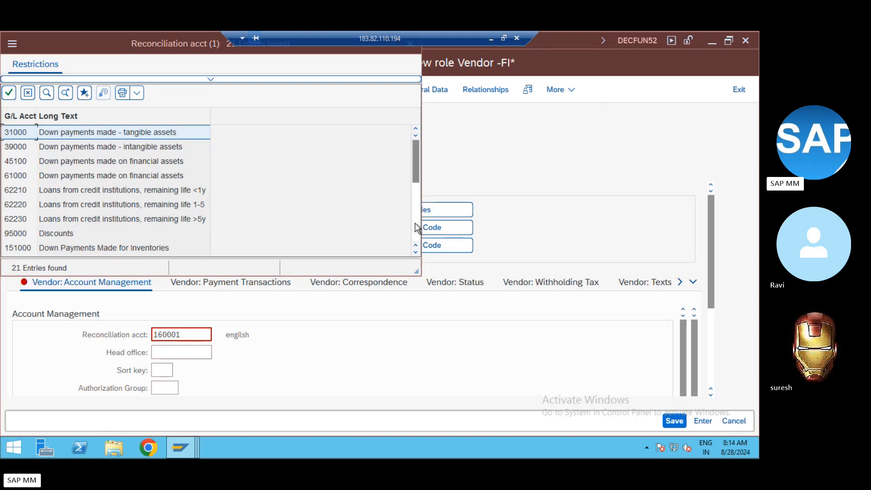
left_click(415, 226)
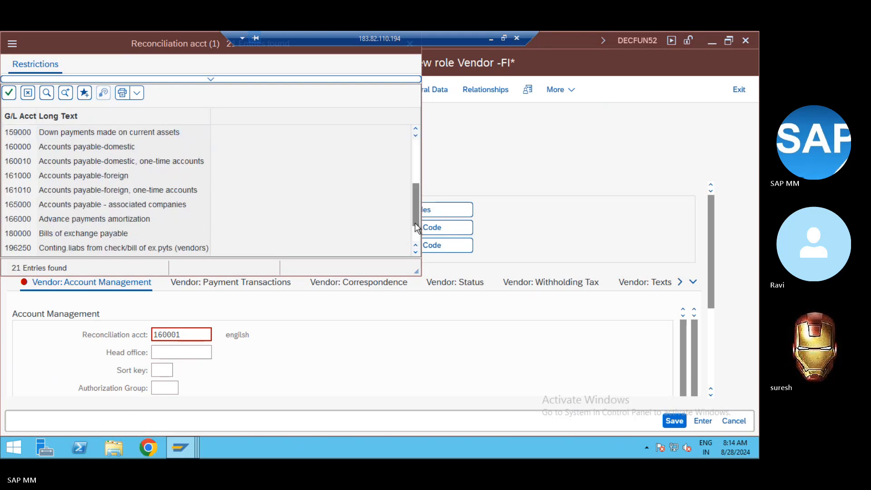
double_click(61, 149)
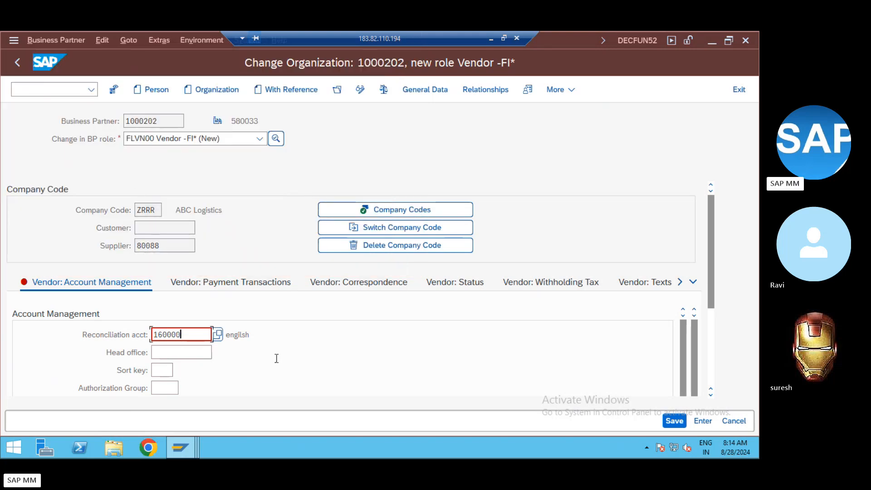
key("Return")
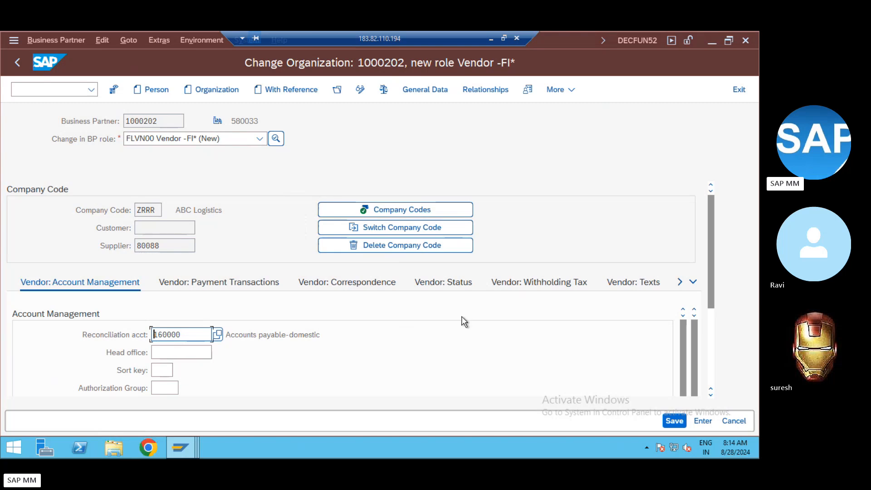
left_click_drag(711, 295, 720, 263)
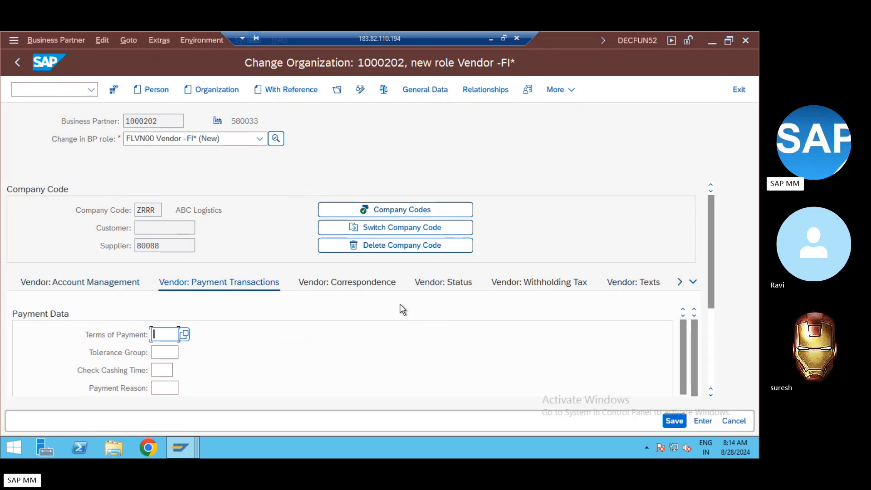
left_click(674, 420)
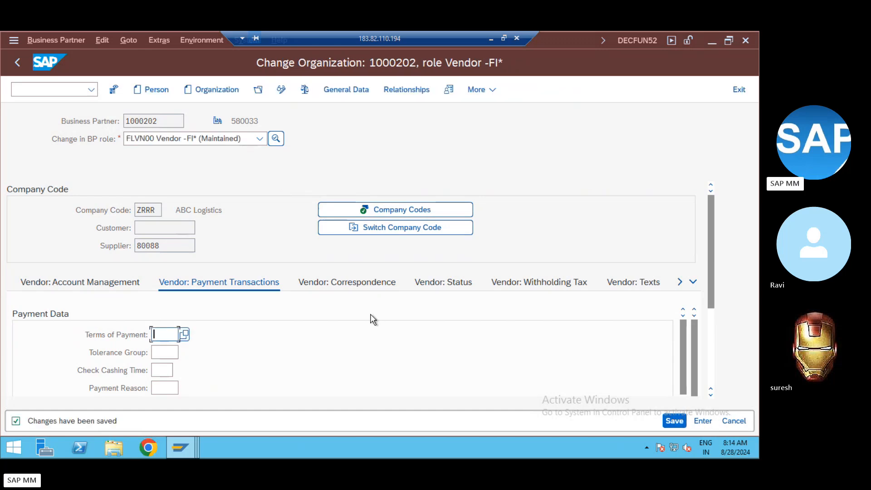
left_click(377, 214)
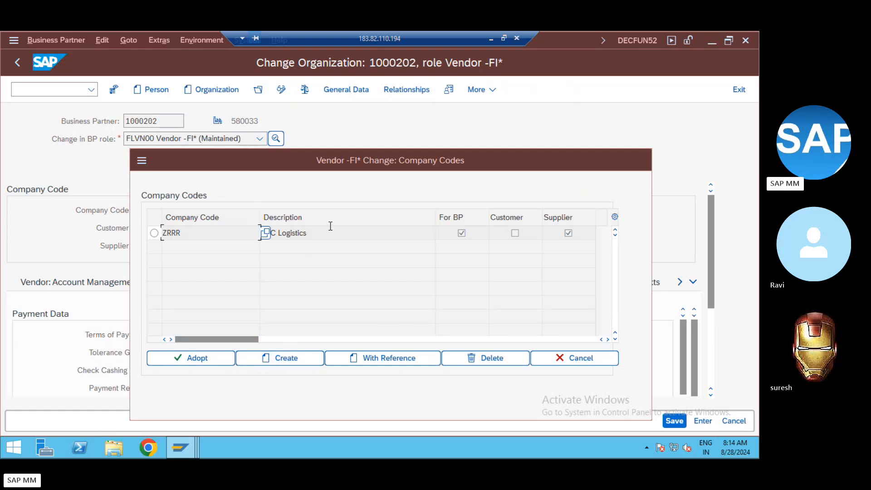
left_click_drag(394, 162, 322, 213)
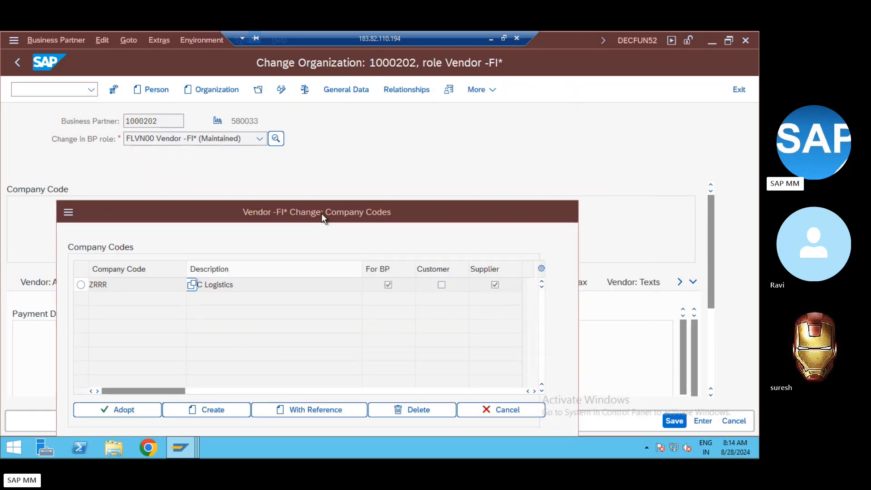
left_click(501, 410)
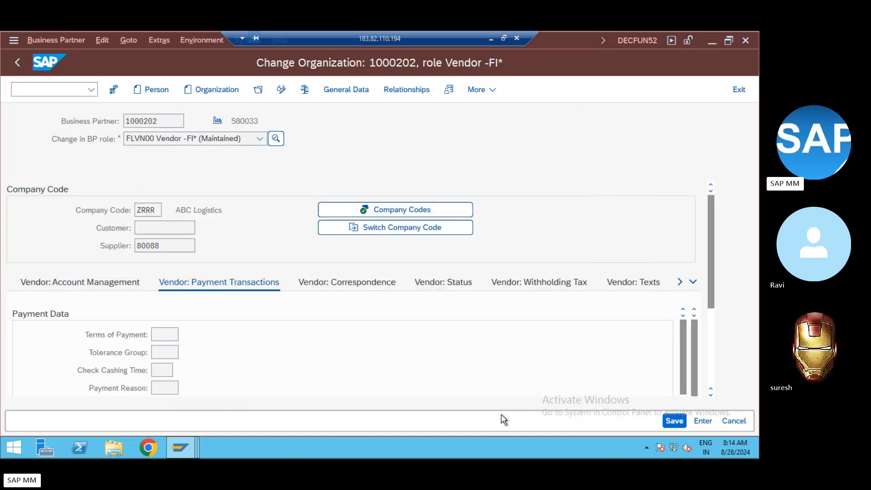
- Add company code ZRR1 (ABC Logistics Packaging) to the vendor's FI role
left_click(389, 210)
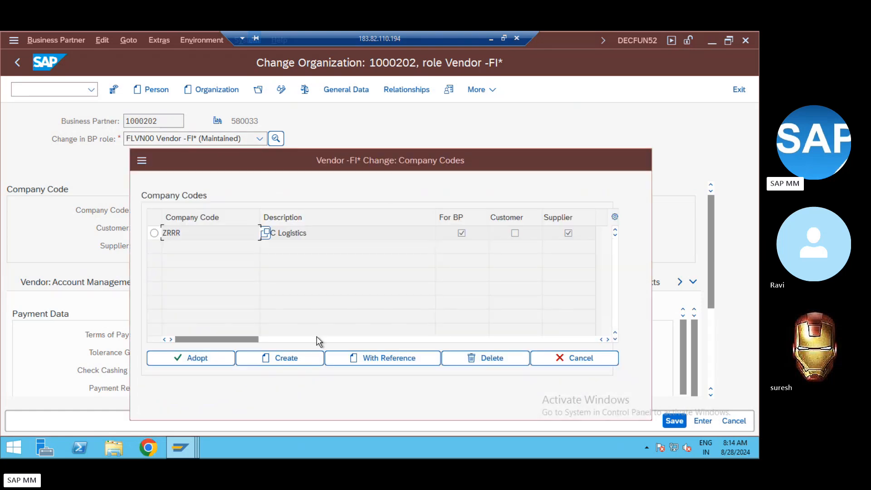
left_click(290, 359)
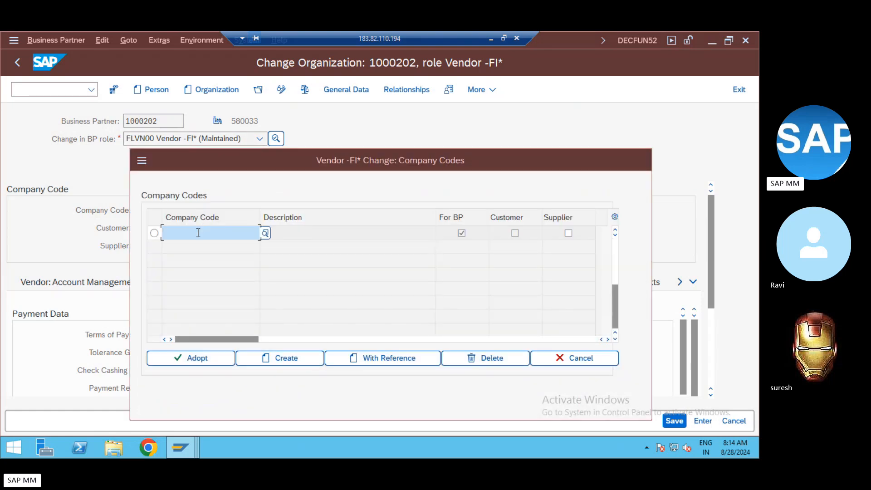
type("ZRR1")
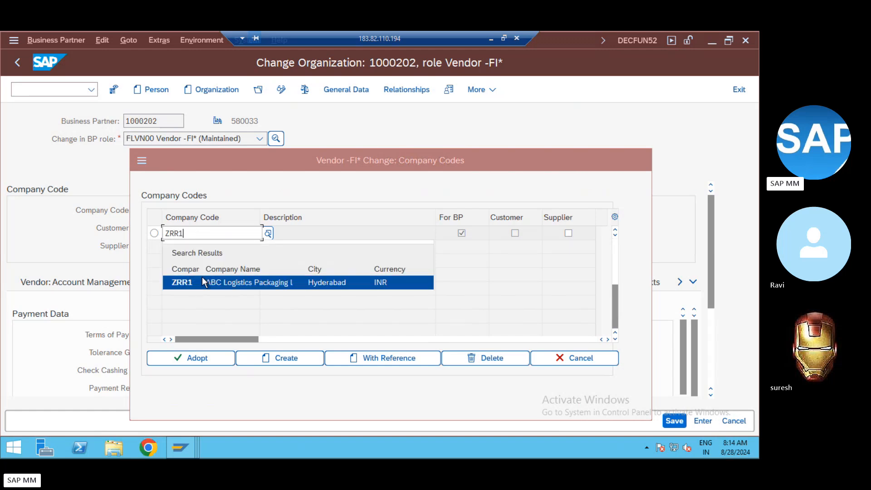
left_click(202, 277)
left_click(154, 233)
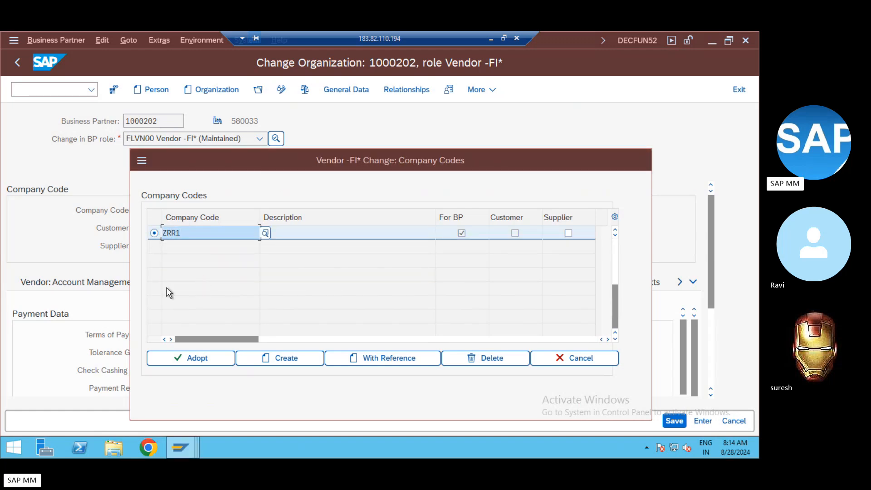
left_click(184, 357)
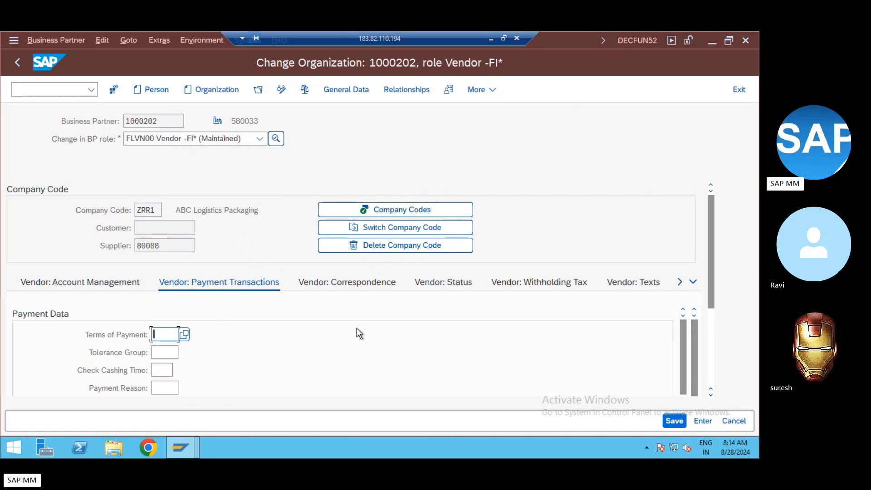
- Set company code ZRR1's payment terms to 0001 and reconciliation account to 160000, and save the business partner
type("0001")
key("Return")
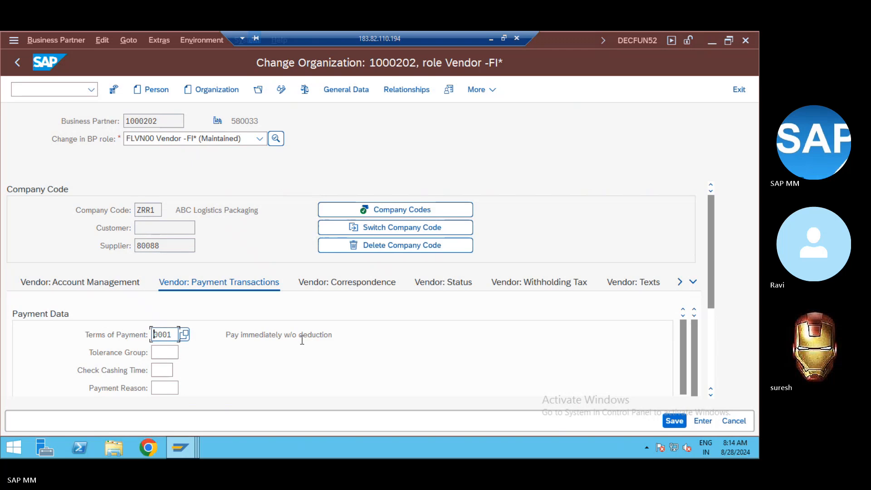
left_click(119, 282)
type("160000")
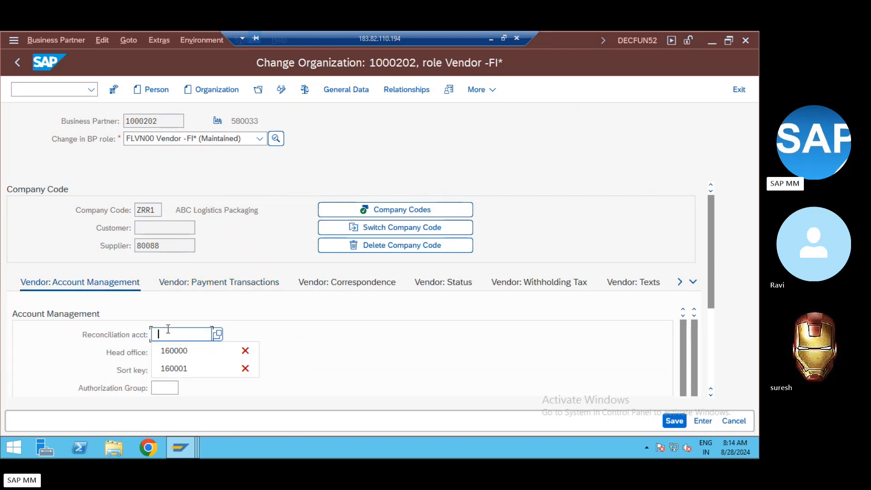
key("Return")
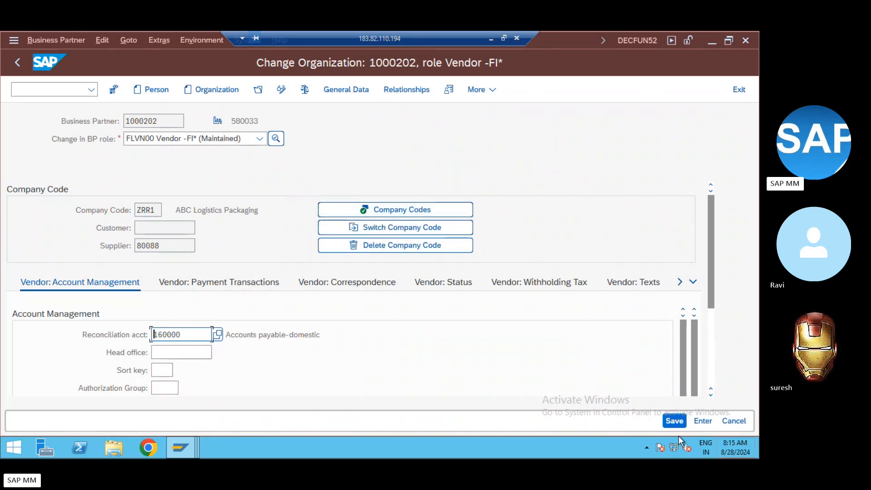
left_click(671, 421)
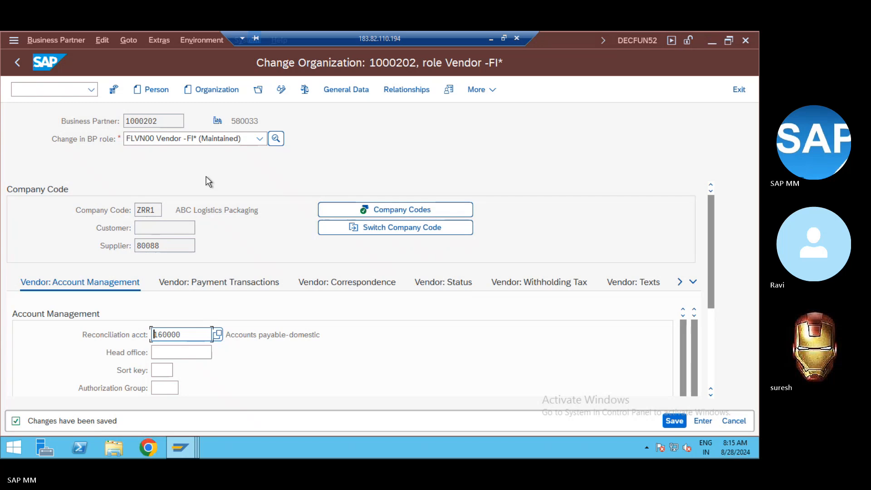
- Review the posting and deletion block settings in the vendor's status data
left_click(39, 90)
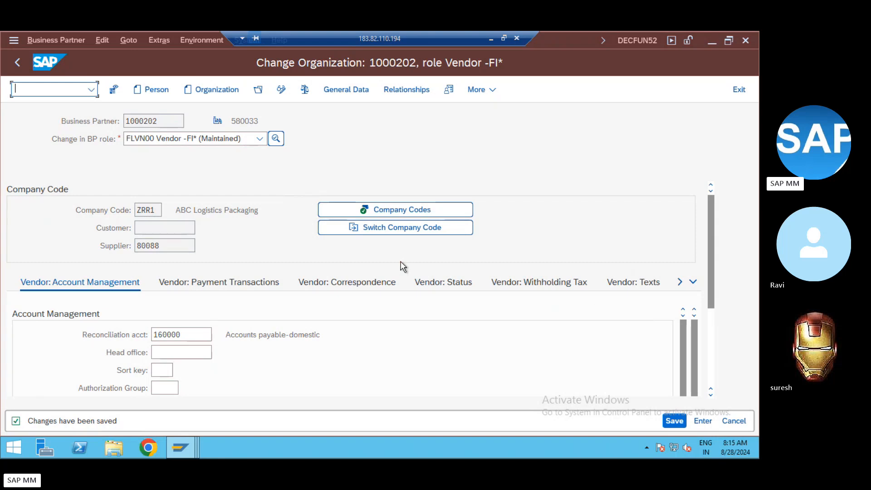
left_click(431, 284)
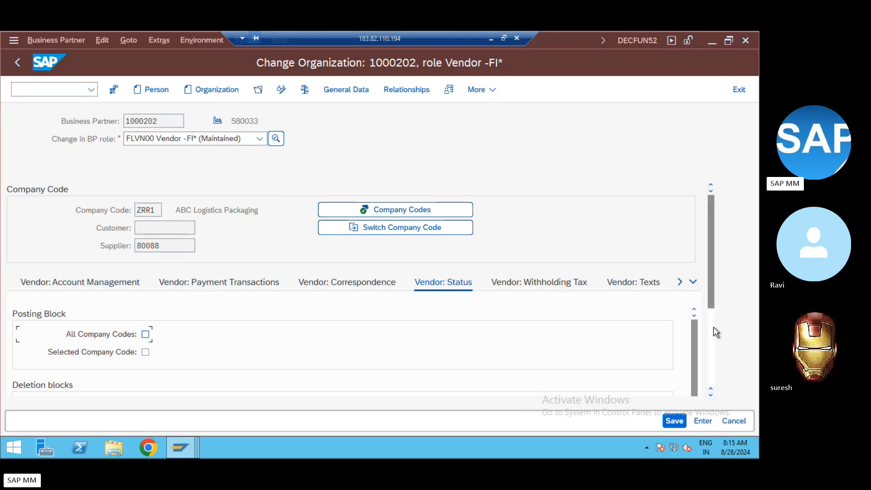
scroll(715, 325, "down", 3)
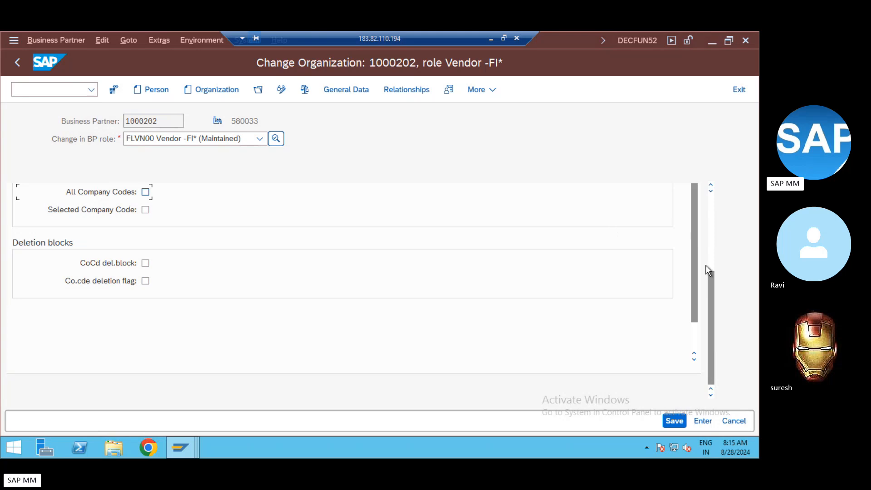
scroll(711, 265, "up", 3)
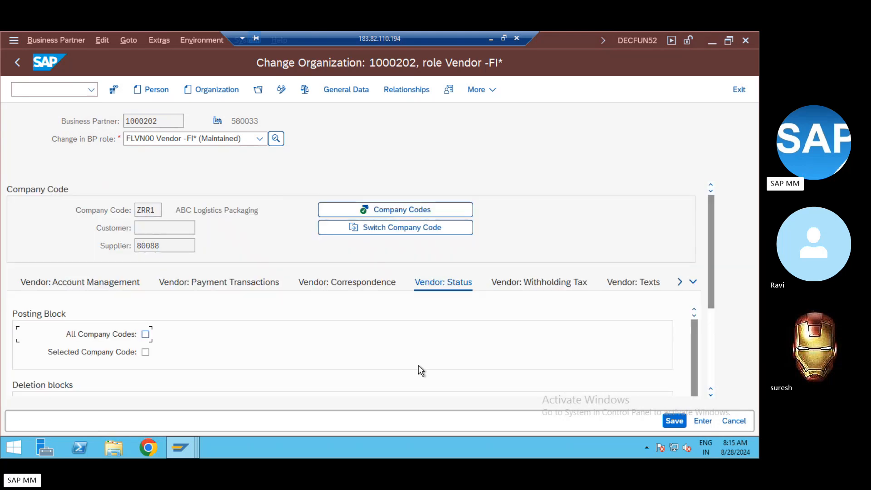
- Switch the business partner to role FLVN01 Vendor MM*, review its purchasing data and save
left_click(204, 143)
left_click(177, 174)
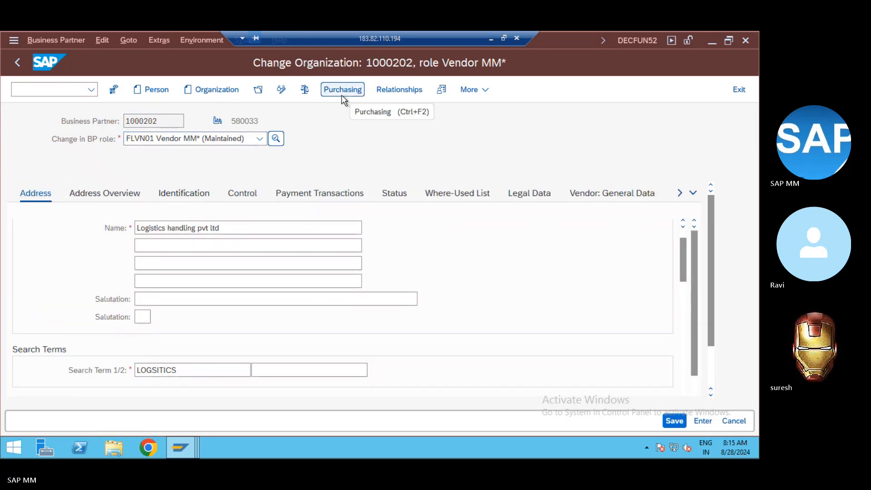
left_click(348, 84)
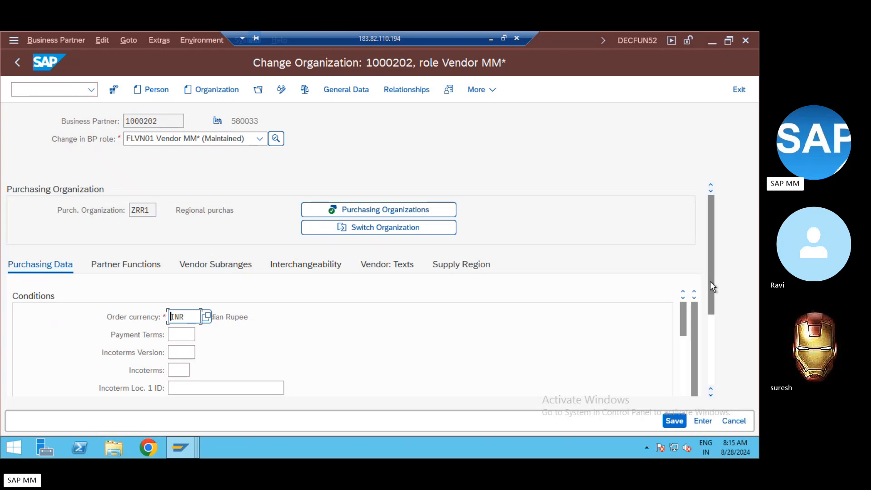
left_click_drag(710, 285, 750, 154)
left_click(675, 421)
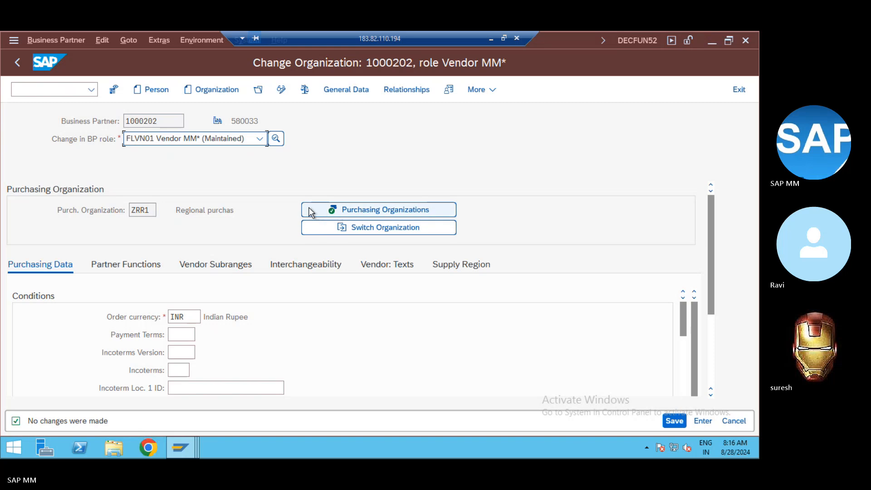
- Log off from the SAP S4 system with the command /nex and minimize the remote desktop session
left_click(59, 91)
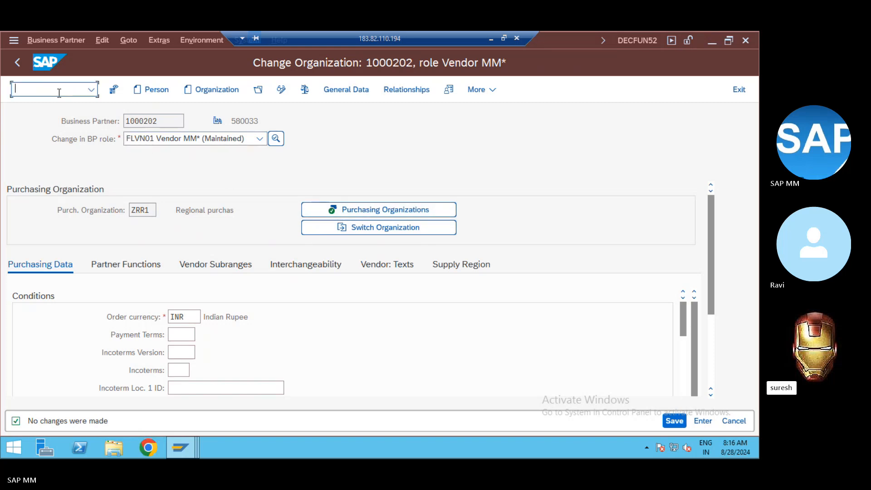
type("/nex")
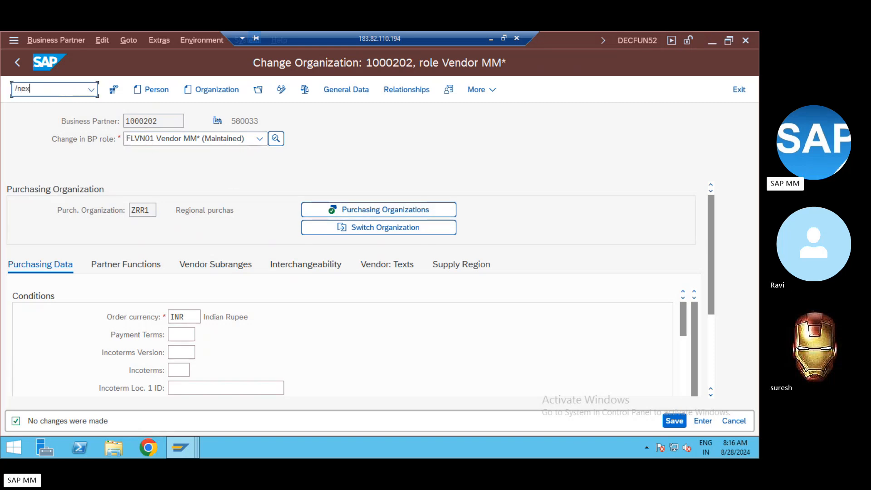
key("Return")
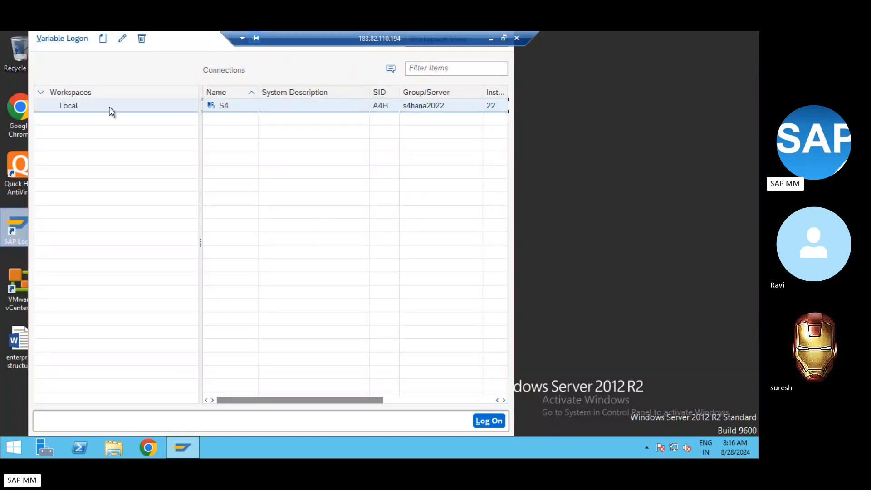
left_click(491, 40)
- Open SAP Logon on the local computer and log on to the SAP ECC system with the user name and password
left_click(422, 450)
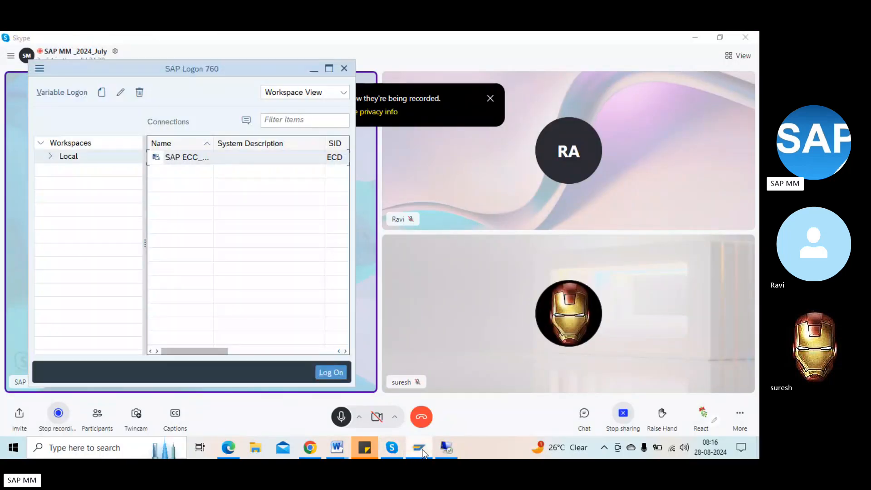
double_click(194, 156)
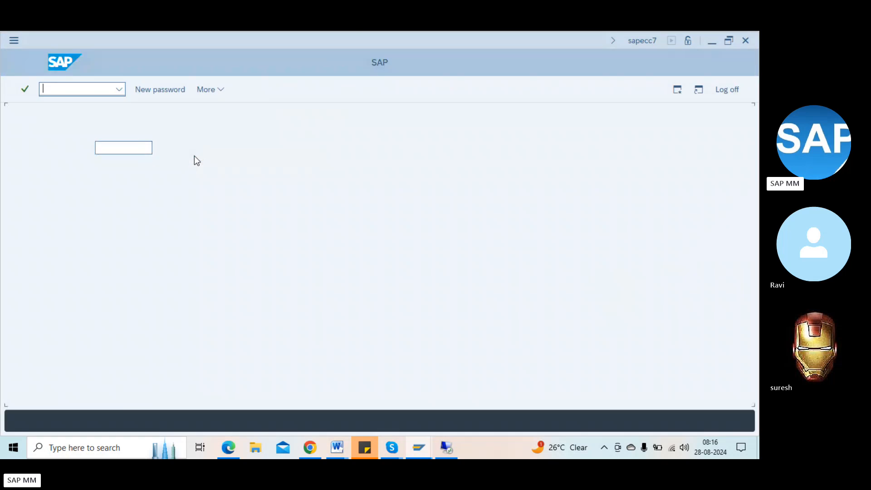
key("Down")
key("Tab")
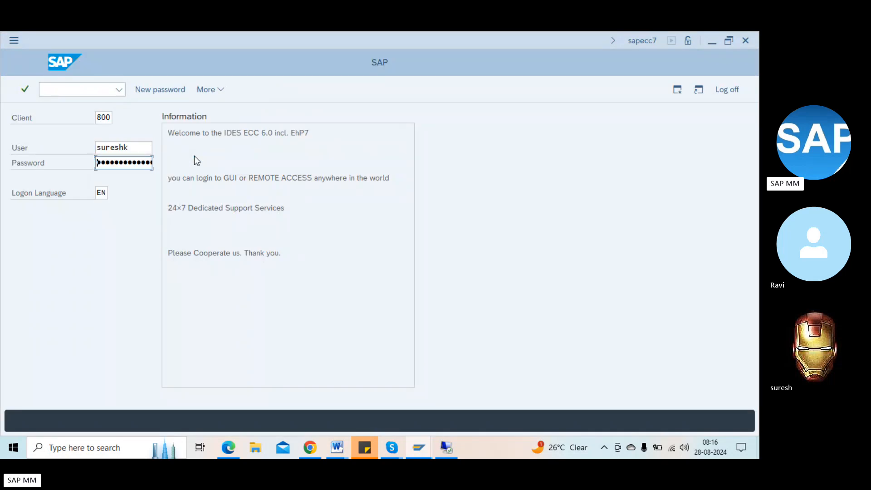
key("Return")
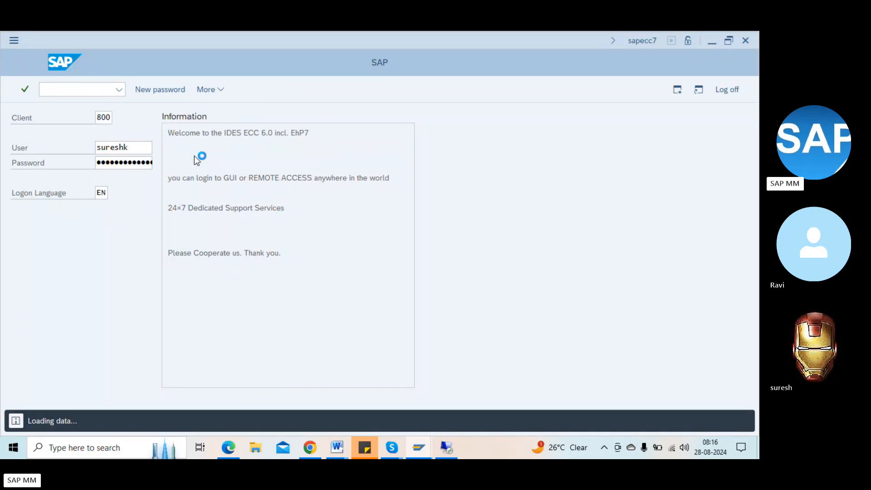
- Open the Create Vendor transaction xk01 and return to the SAP Easy Access screen
type("mm01")
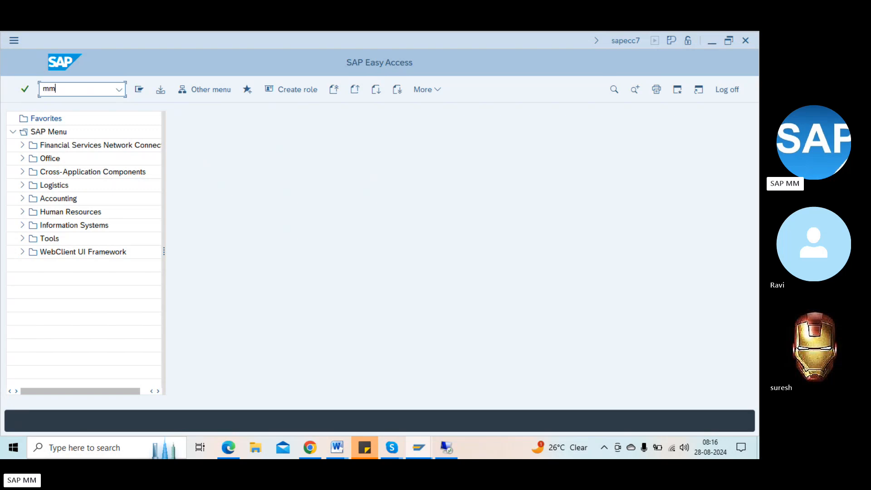
key("BackSpace")
key("BackSpace")
key("BackSpace")
type("xk01")
key("Return")
key("F3")
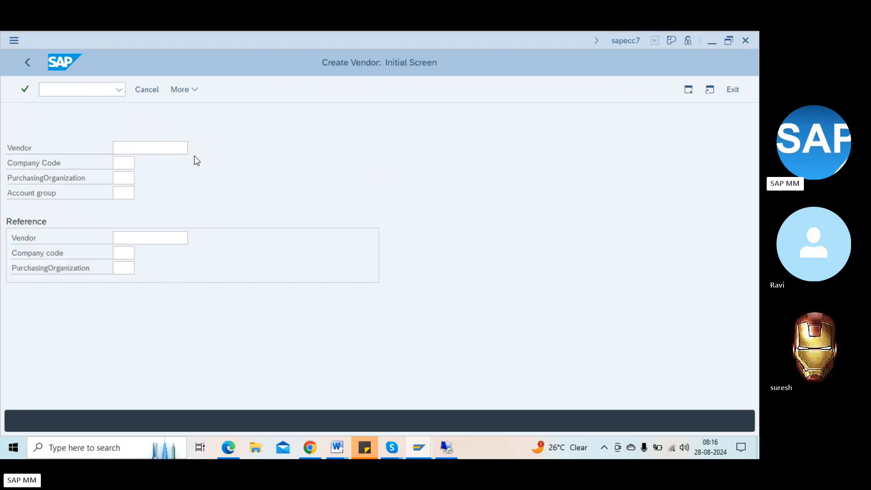
- Run transaction mm01, leave it, and open the Create Vendor initial screen with xk01
type("mm01")
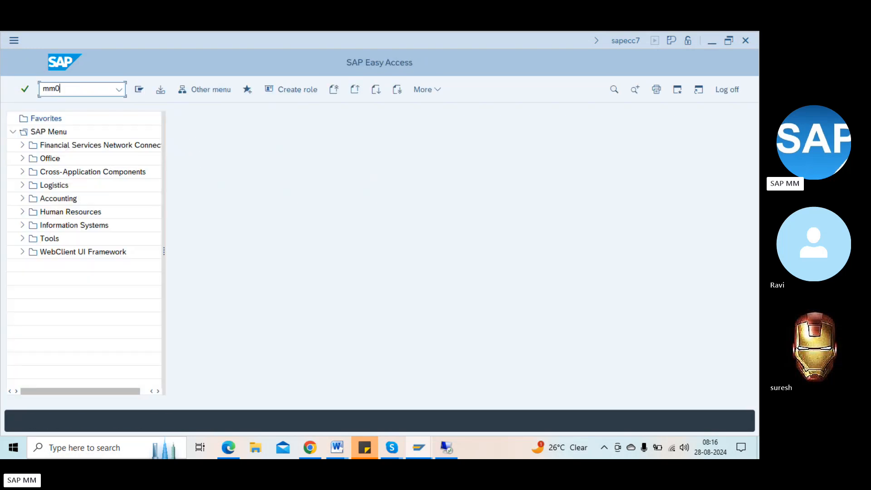
key("Return")
key("F3")
type("xk01")
key("Return")
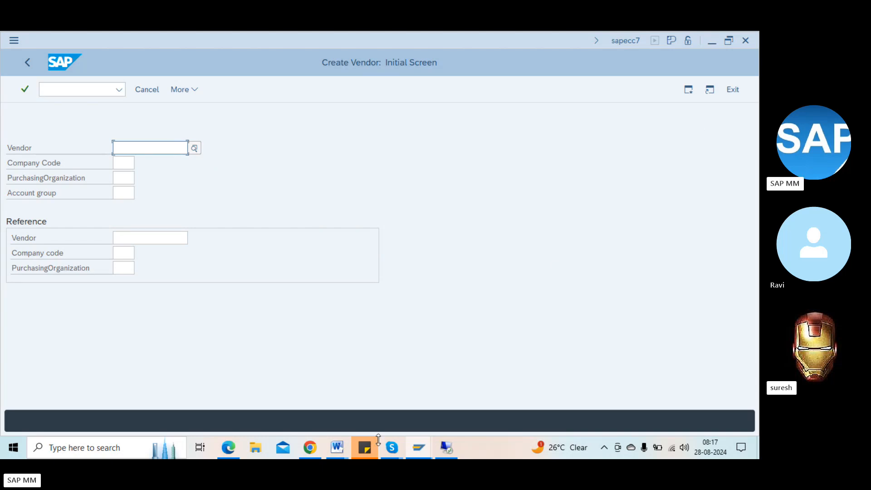
- Switch to the Skype call window
mouse_move(392, 446)
left_click(380, 398)
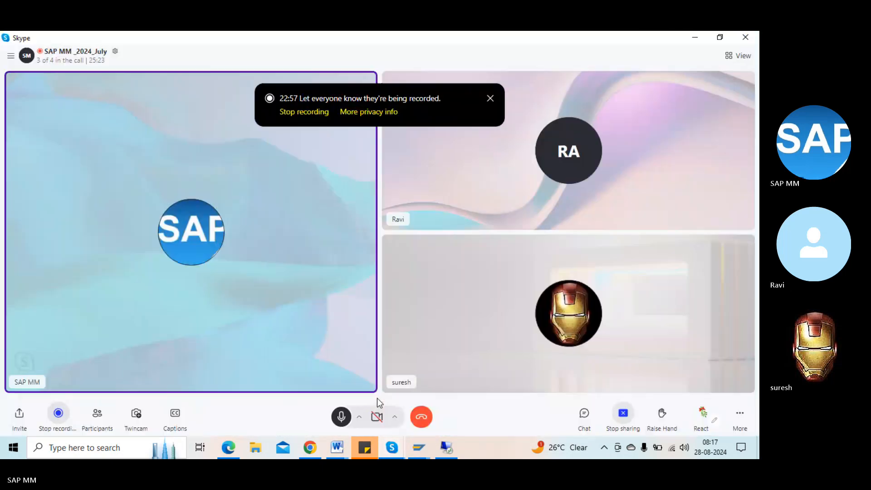